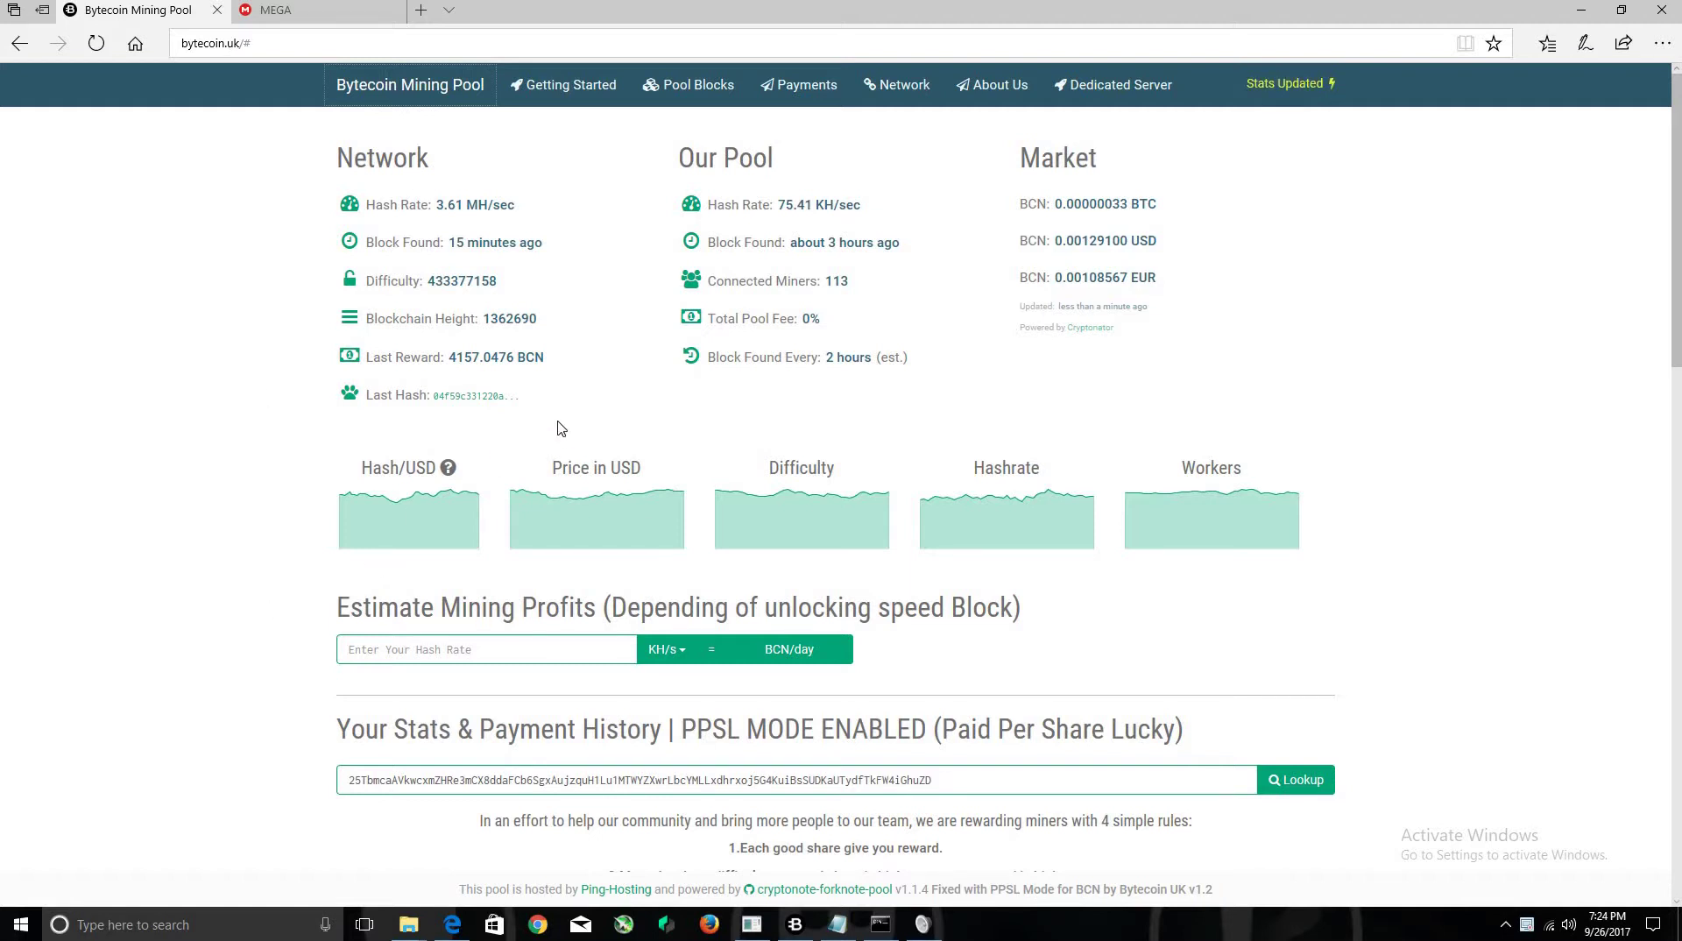
- Examine the pool's connected miners and the miner's pending balance and total paid on the Bytecoin Mining Pool page
left_click_drag(867, 286, 682, 289)
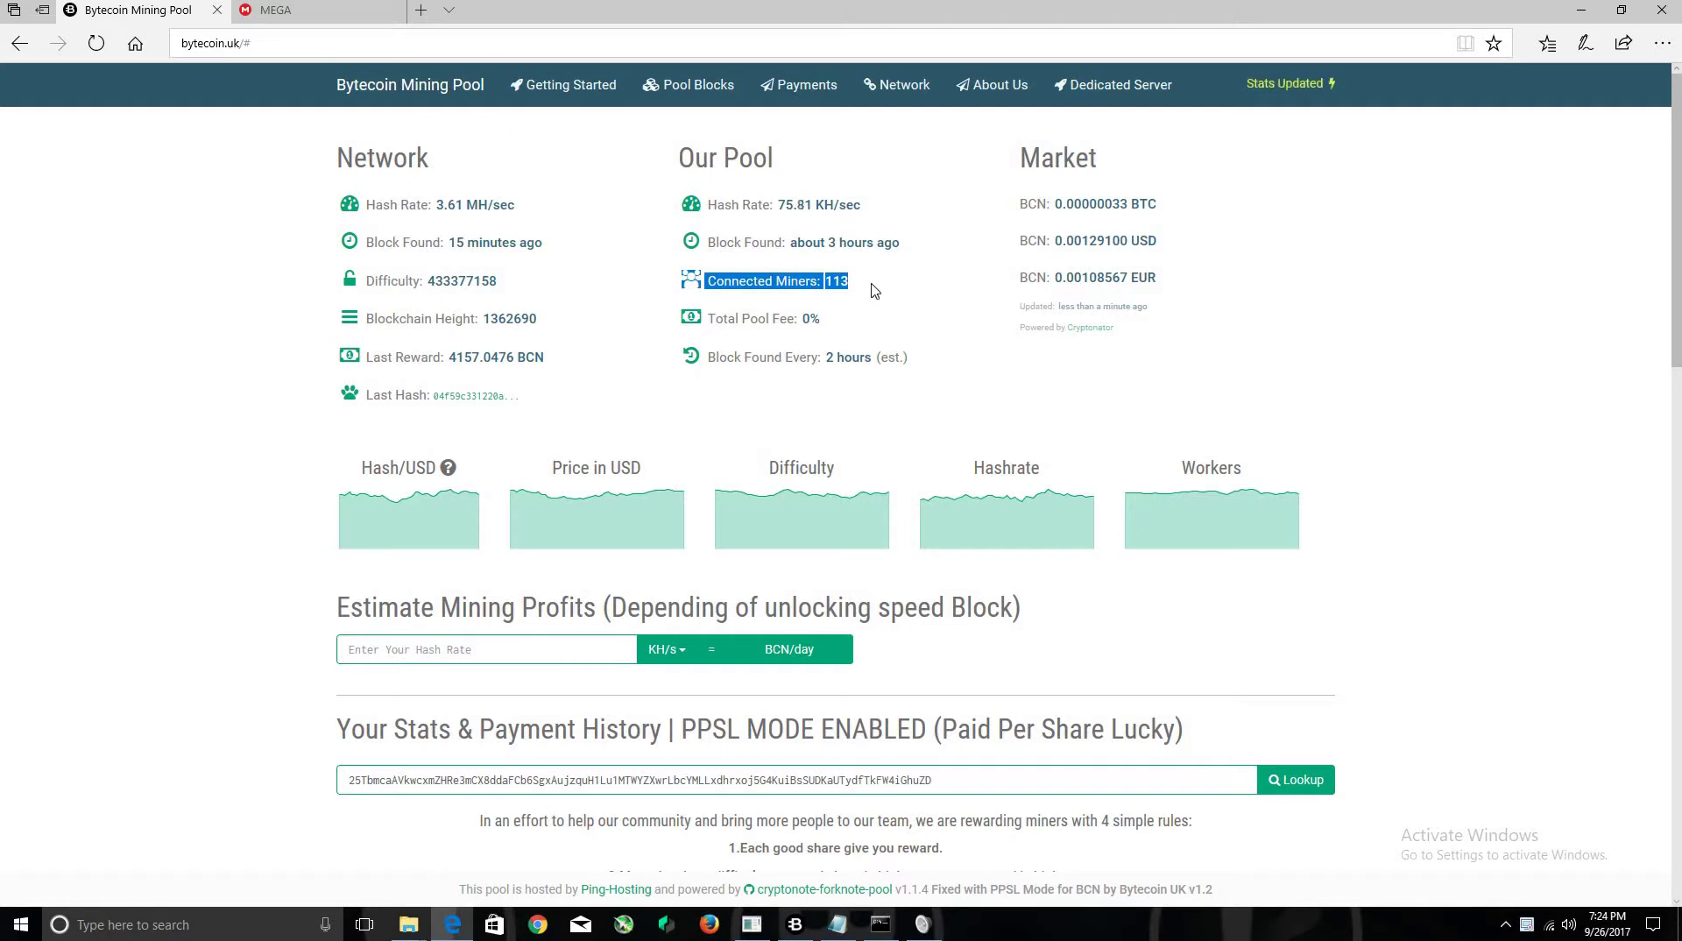
left_click(797, 282)
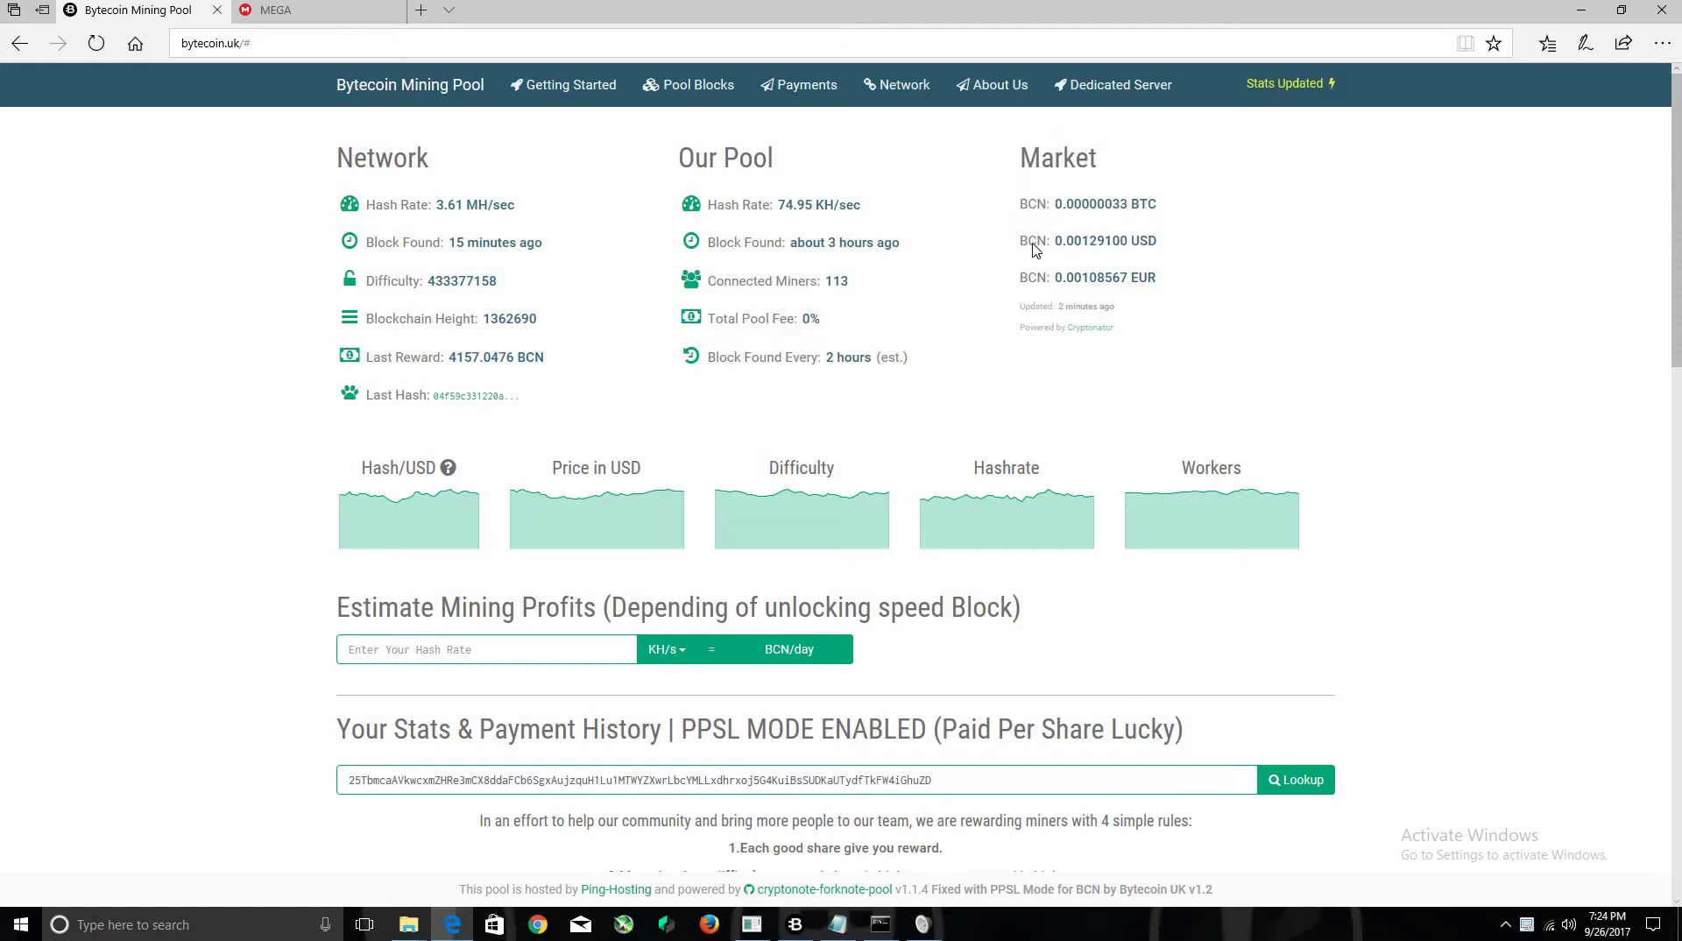
scroll(1412, 463, "down", 4)
scroll(1412, 462, "down", 3)
scroll(373, 287, "up", 1)
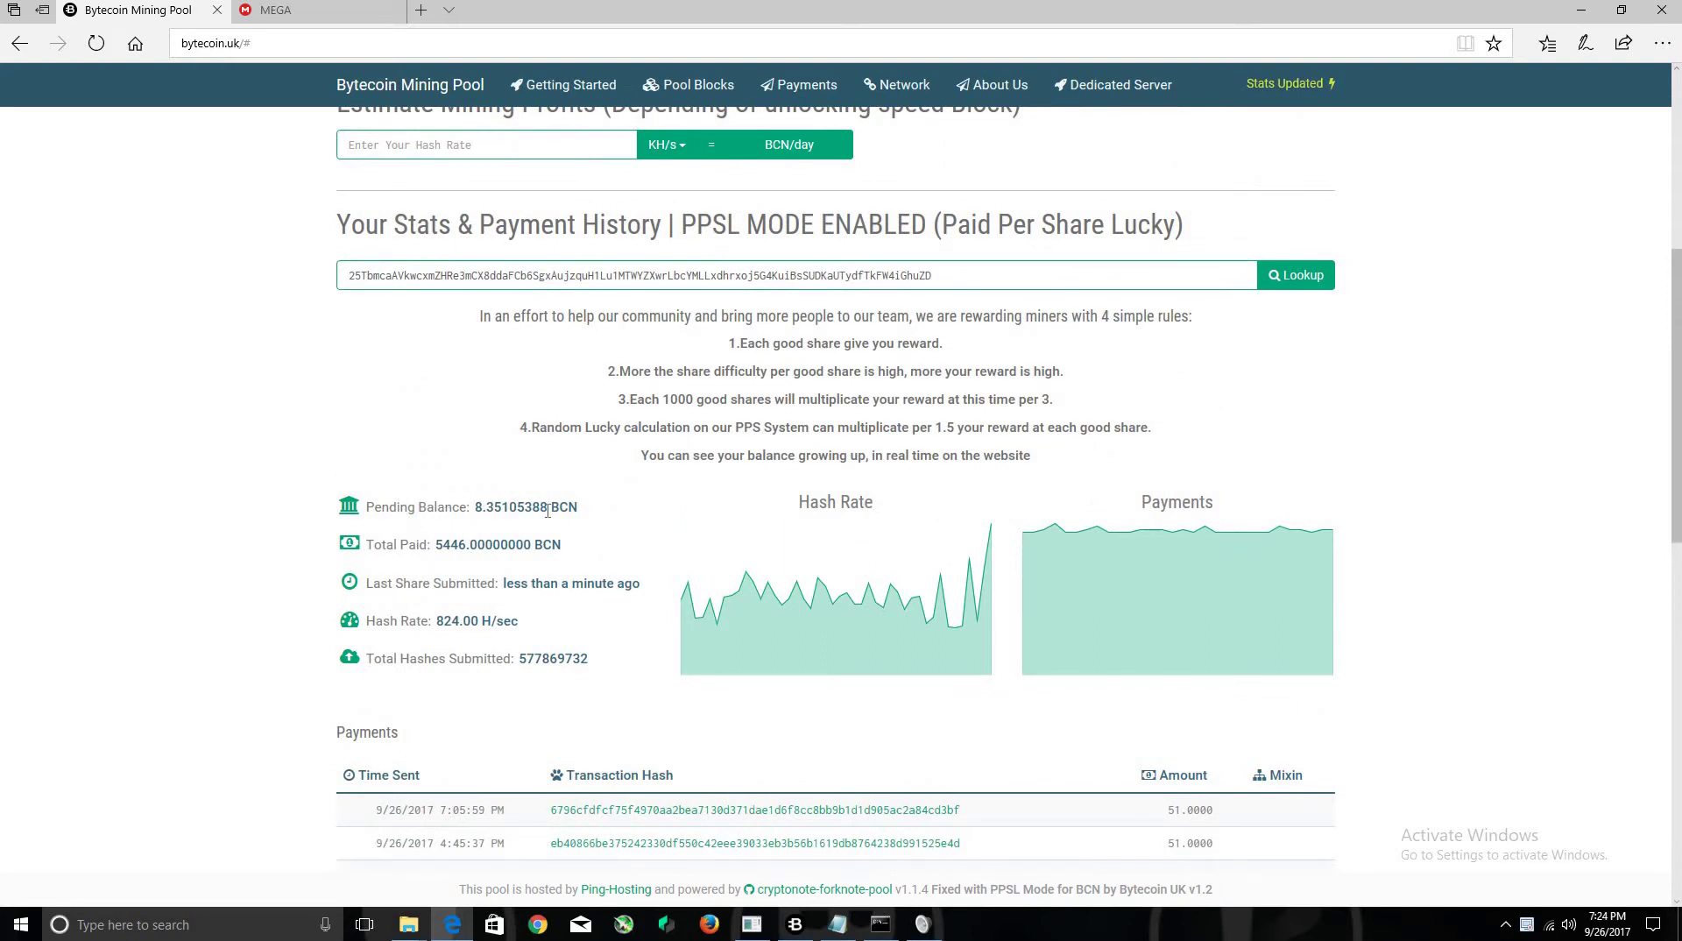
left_click_drag(342, 507, 549, 508)
left_click(375, 546)
left_click_drag(365, 544, 565, 548)
left_click(436, 542)
double_click(452, 543)
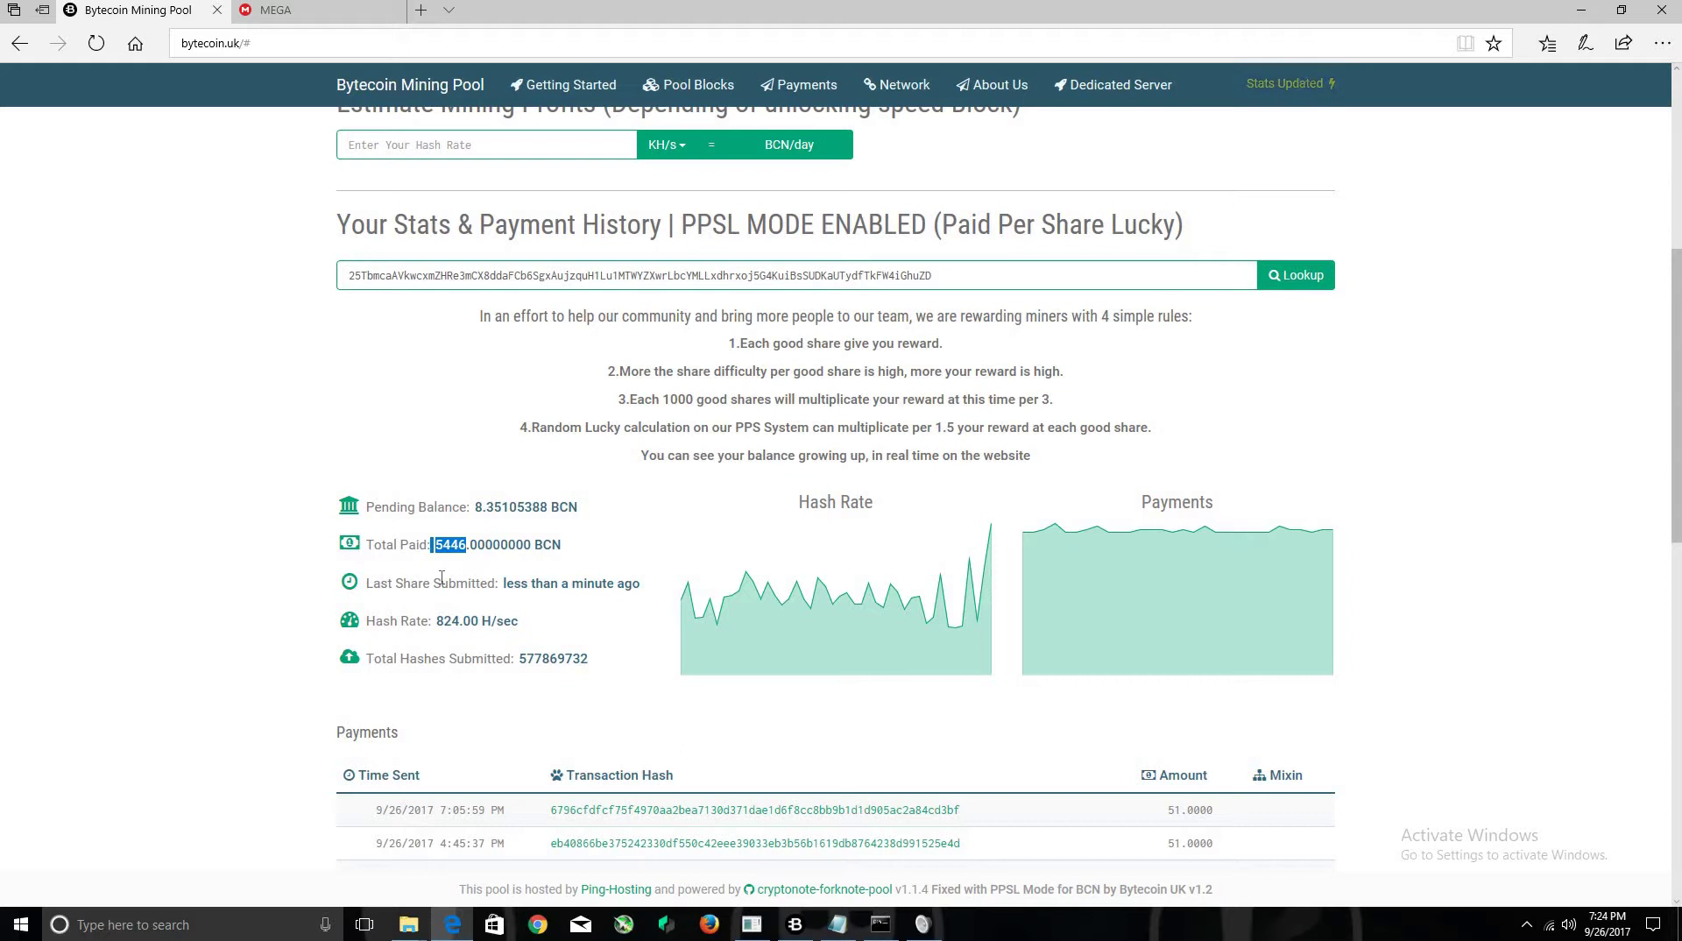
- Examine the miner's hash rate and the 9/25/2017 payouts in the Payments table
scroll(442, 560, "down", 3)
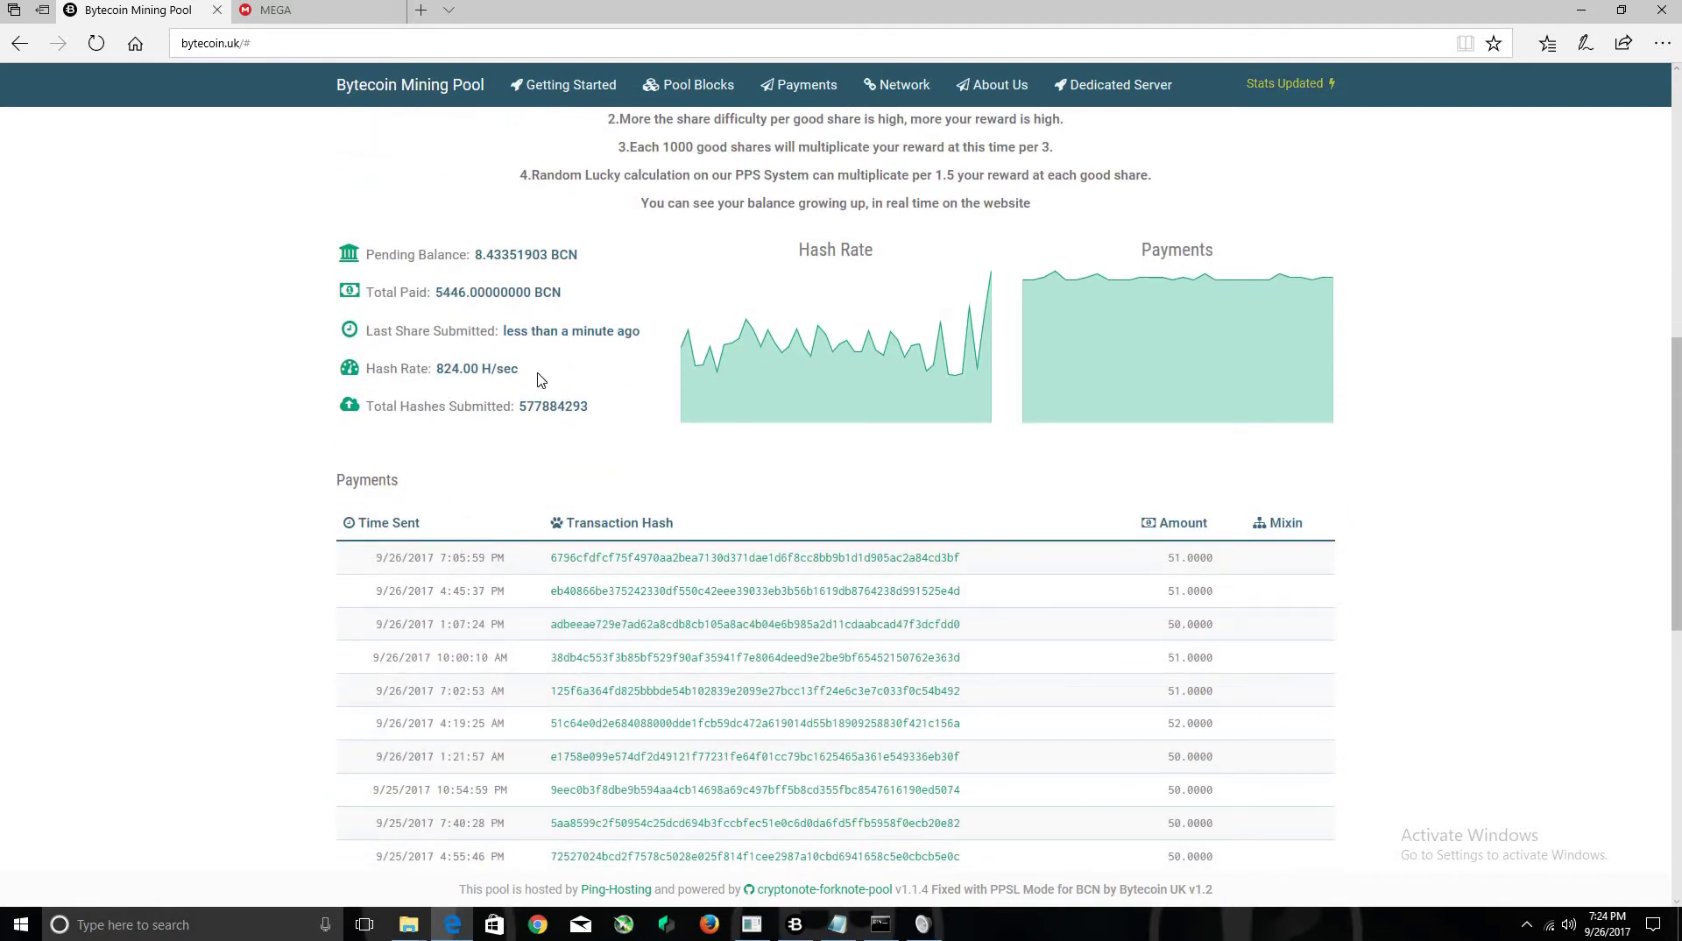
left_click_drag(539, 375, 432, 368)
left_click(507, 438)
scroll(399, 456, "down", 1)
scroll(399, 455, "down", 3)
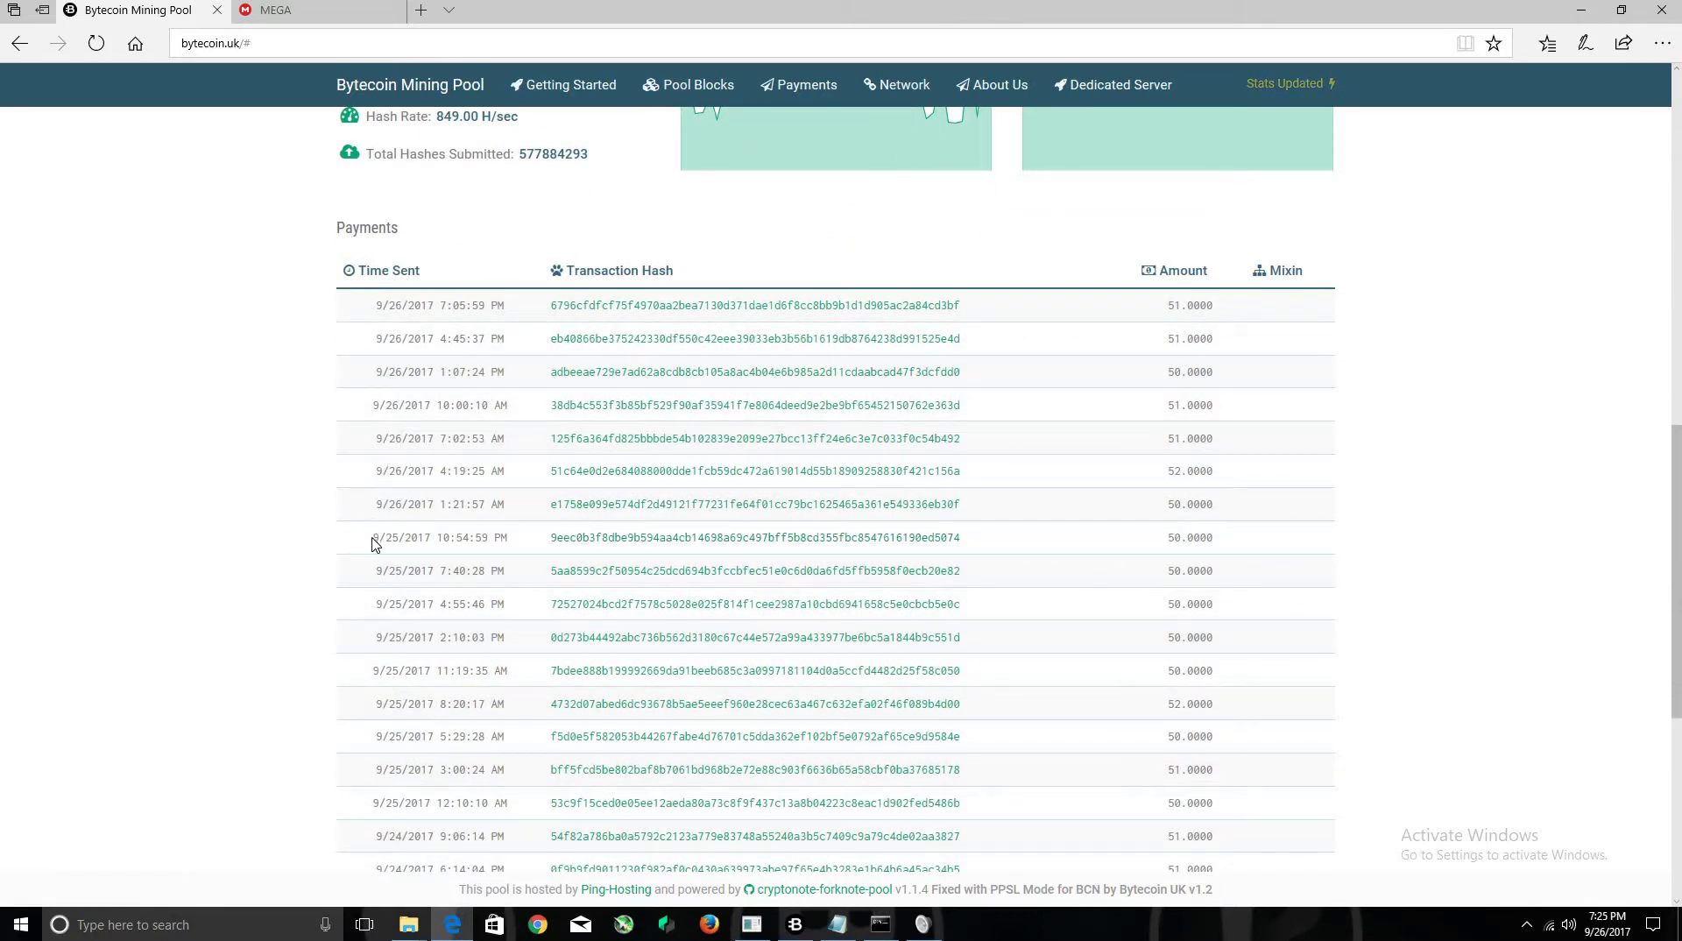
left_click_drag(382, 541, 1183, 811)
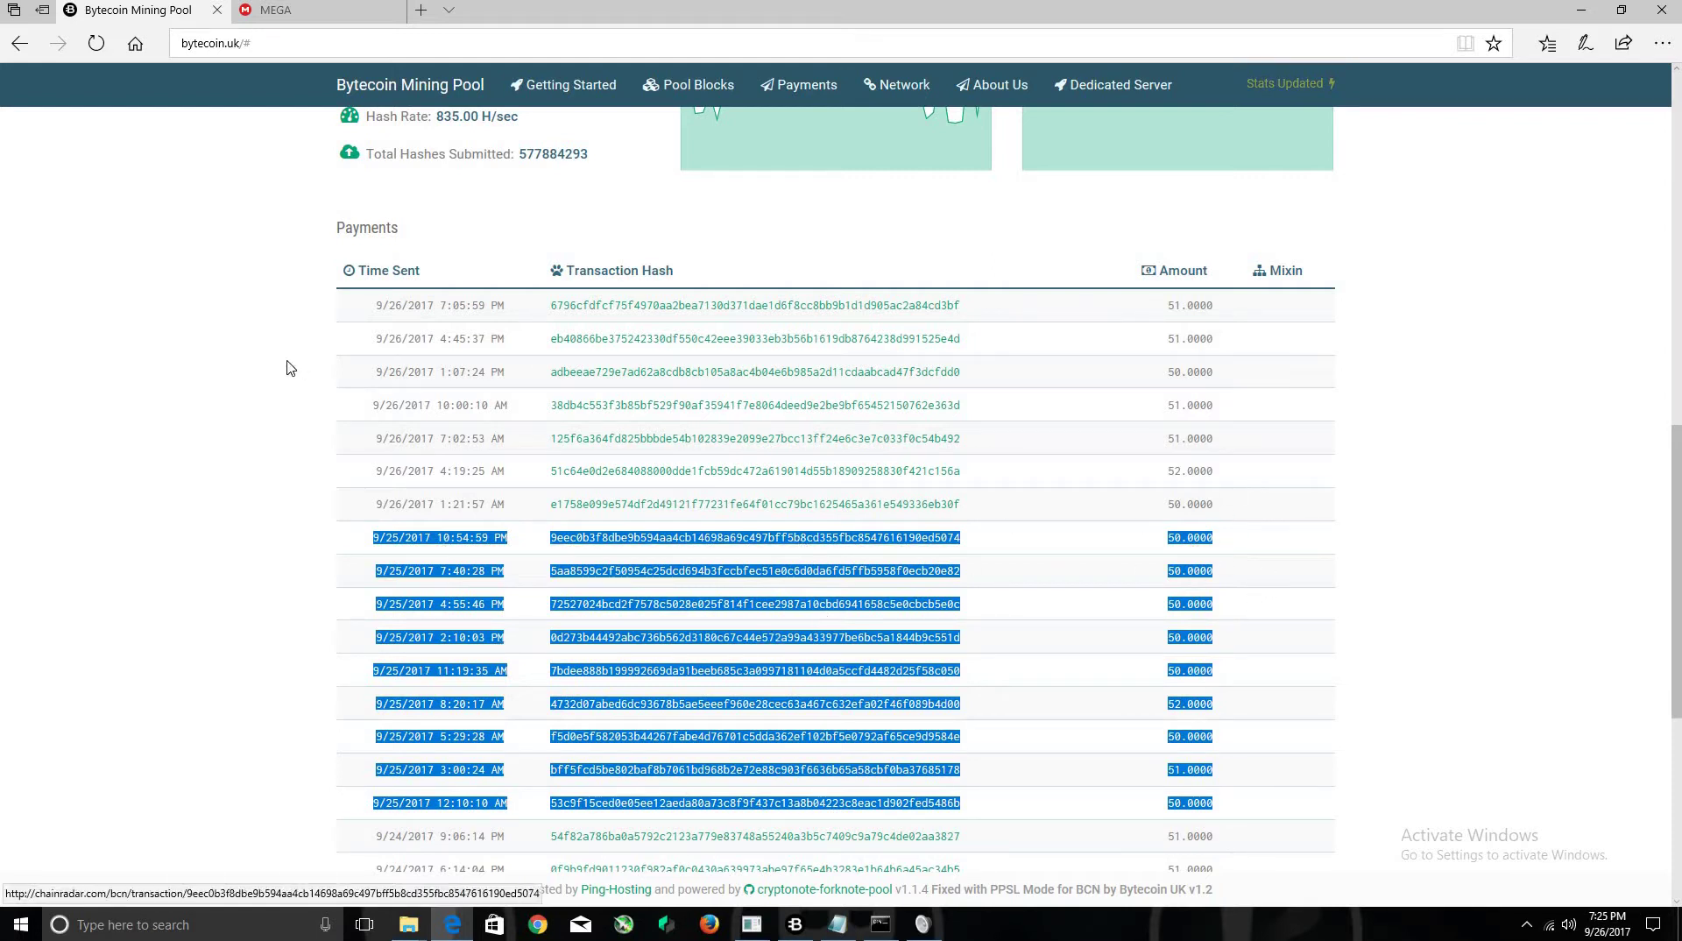
left_click(260, 598)
scroll(412, 513, "up", 3)
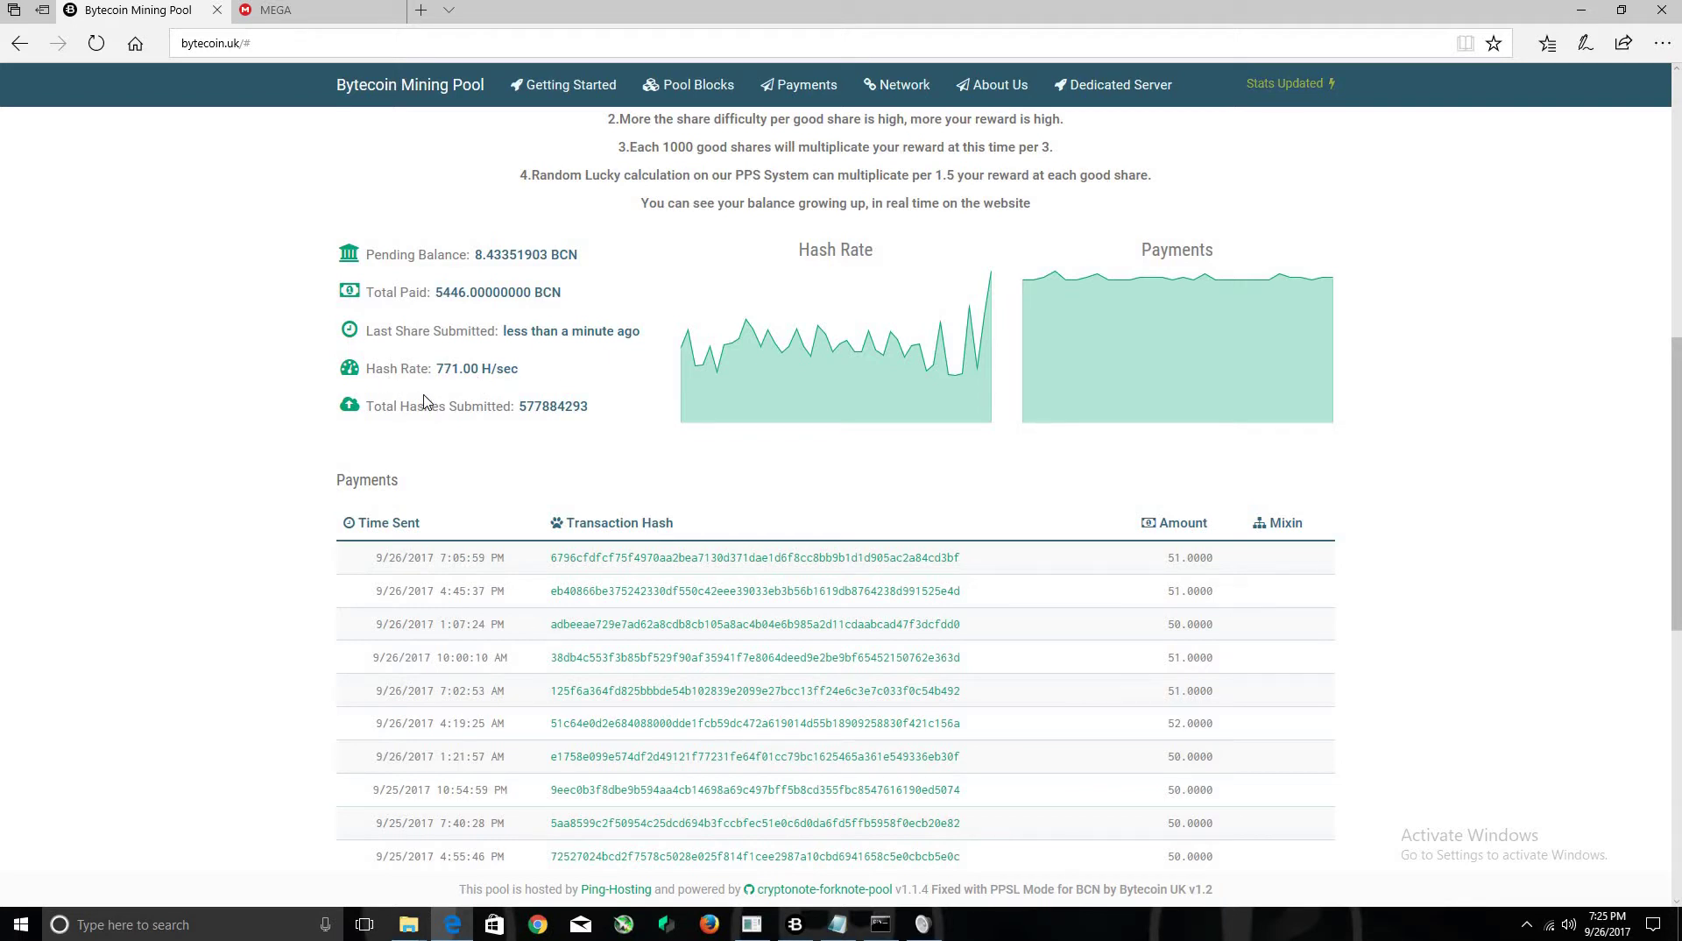
right_click(307, 464)
left_click(200, 483)
scroll(271, 624, "down", 6)
scroll(269, 623, "up", 9)
scroll(271, 622, "up", 2)
scroll(272, 622, "down", 5)
scroll(351, 448, "up", 6)
scroll(351, 448, "up", 3)
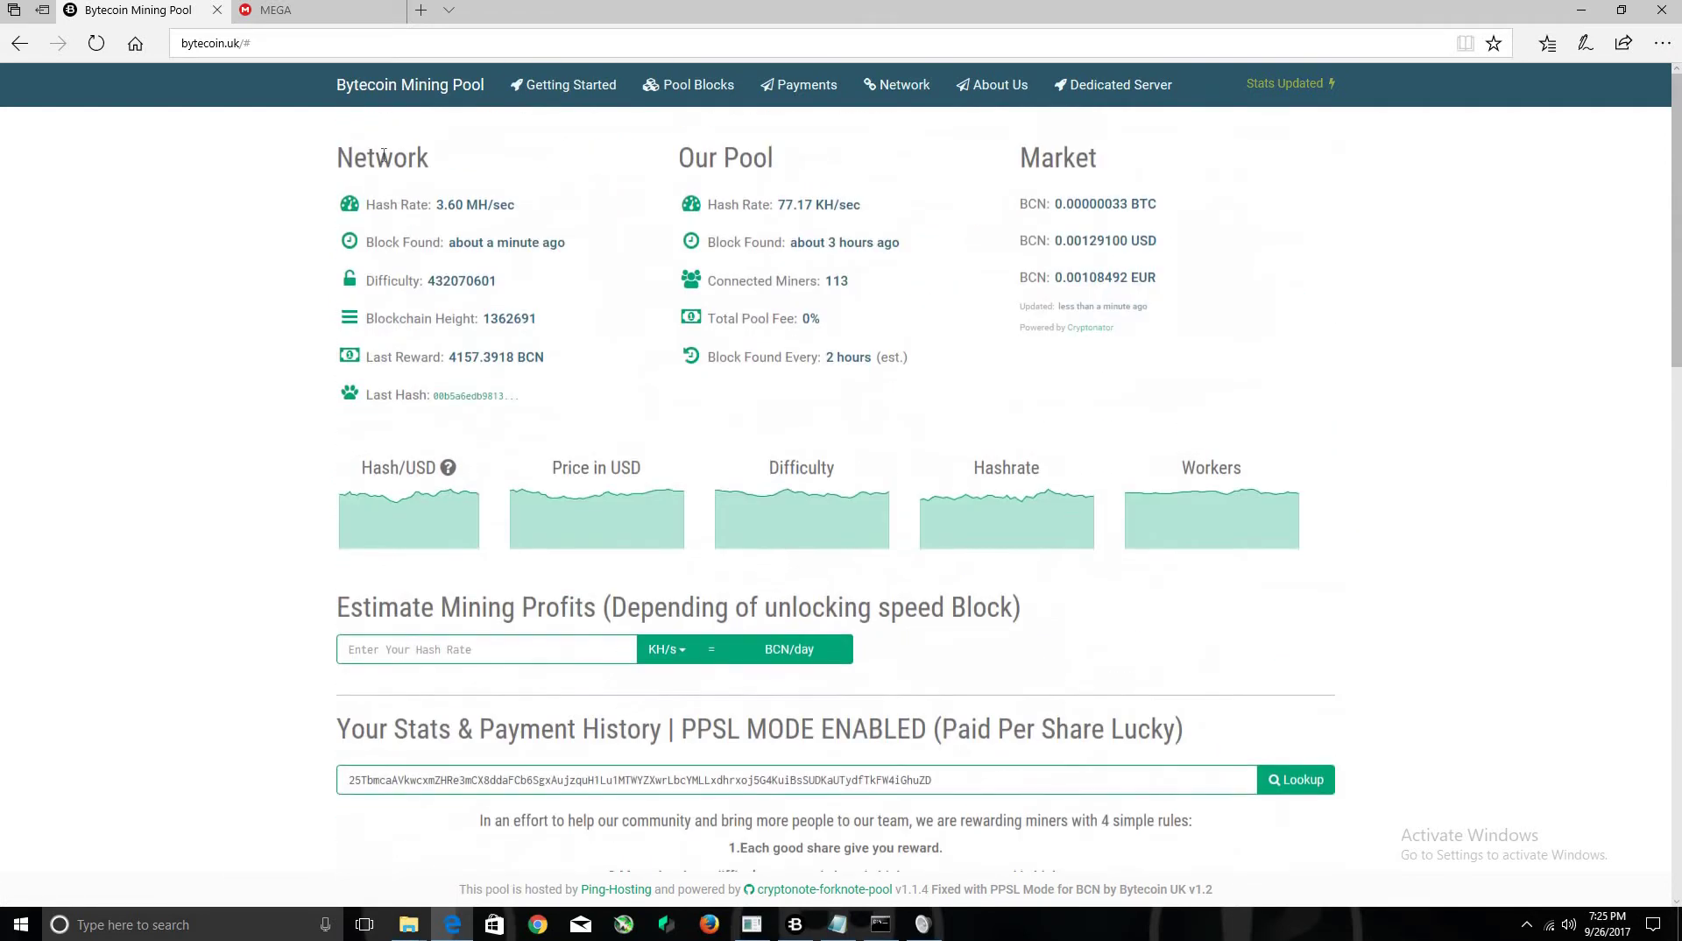
- Open the pool's Getting Started page and locate the Claymore GPU Miner entry under Mining Apps
left_click(560, 91)
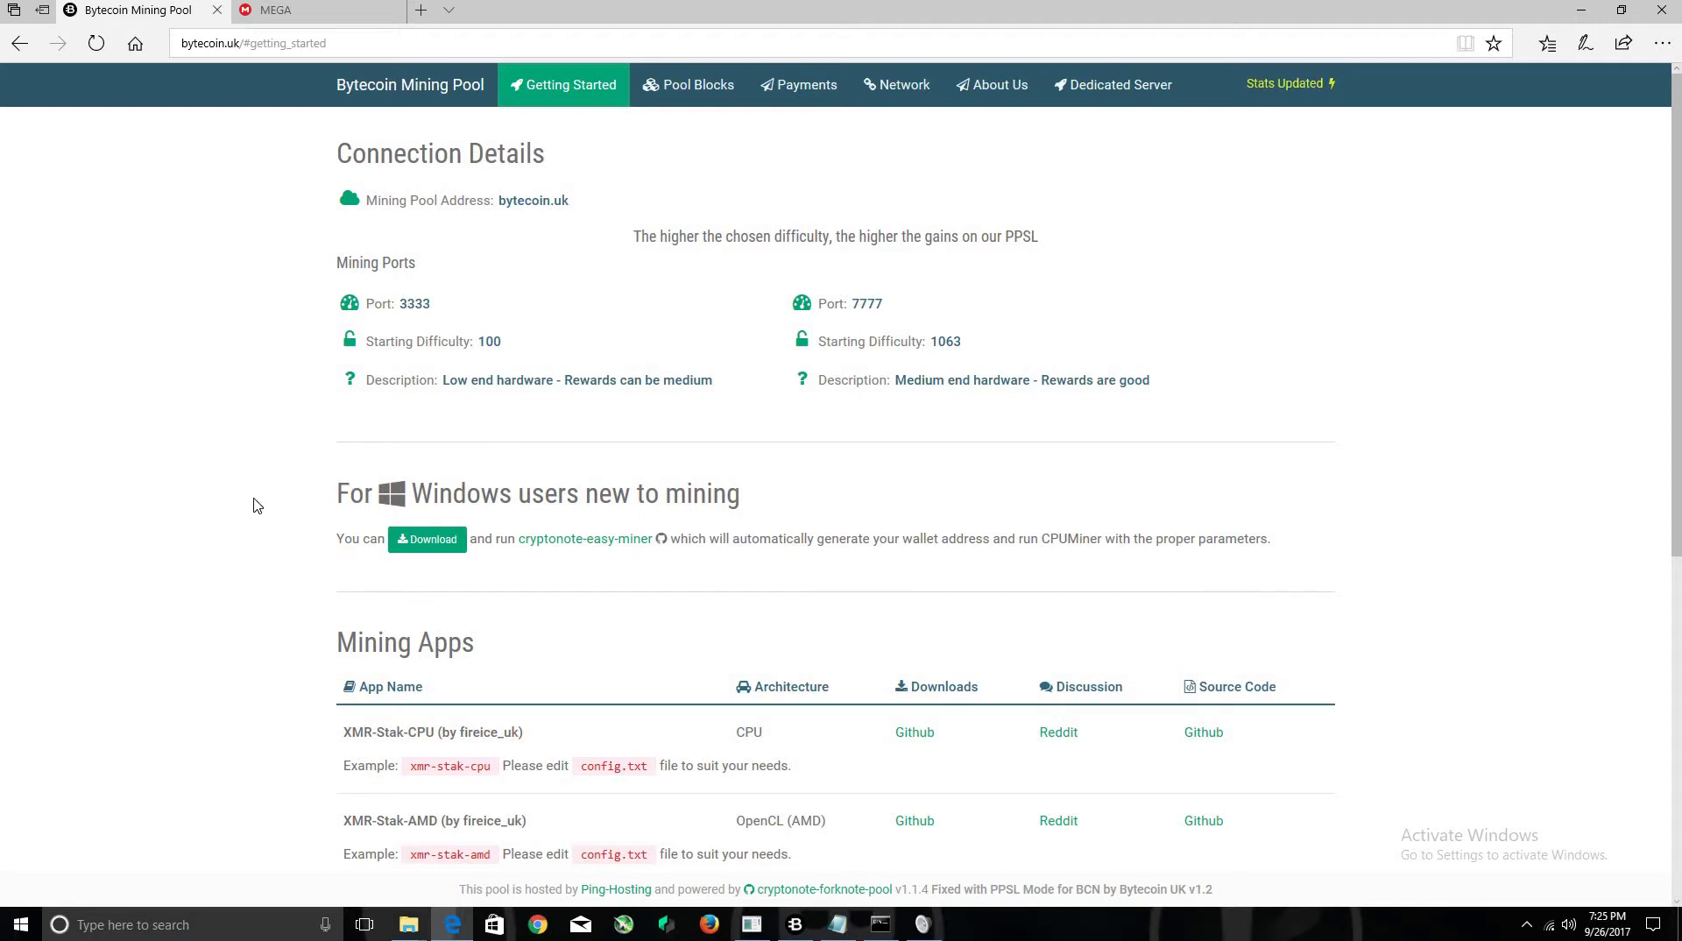
scroll(311, 561, "down", 7)
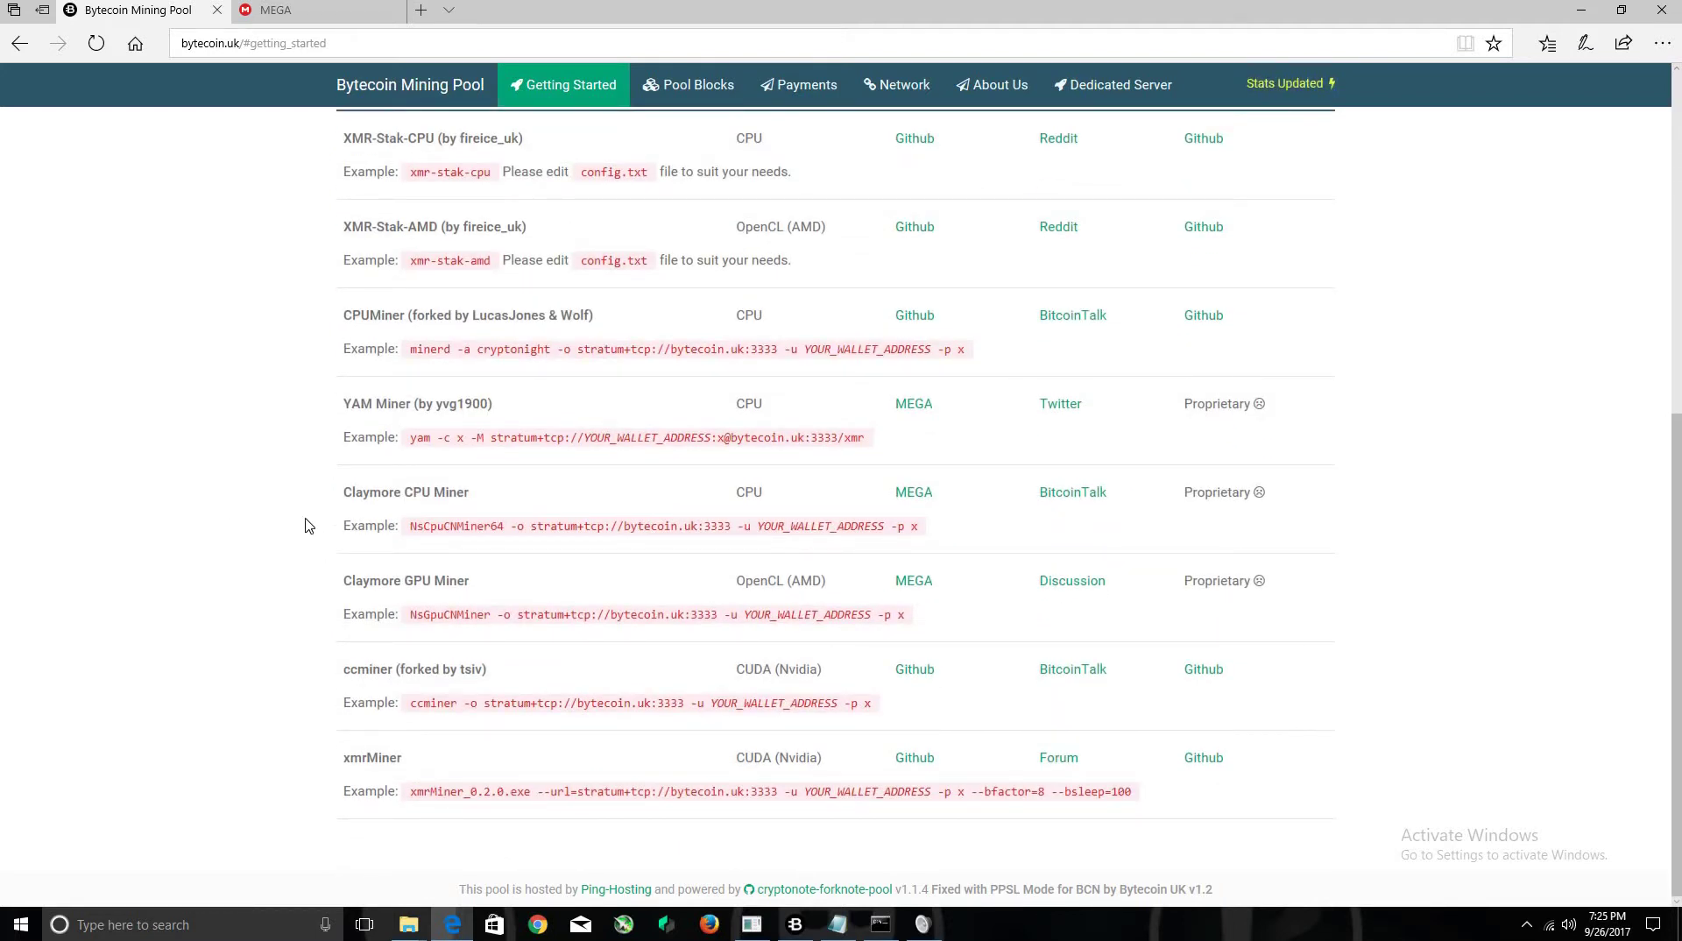
left_click_drag(342, 584, 1220, 605)
left_click(1006, 614)
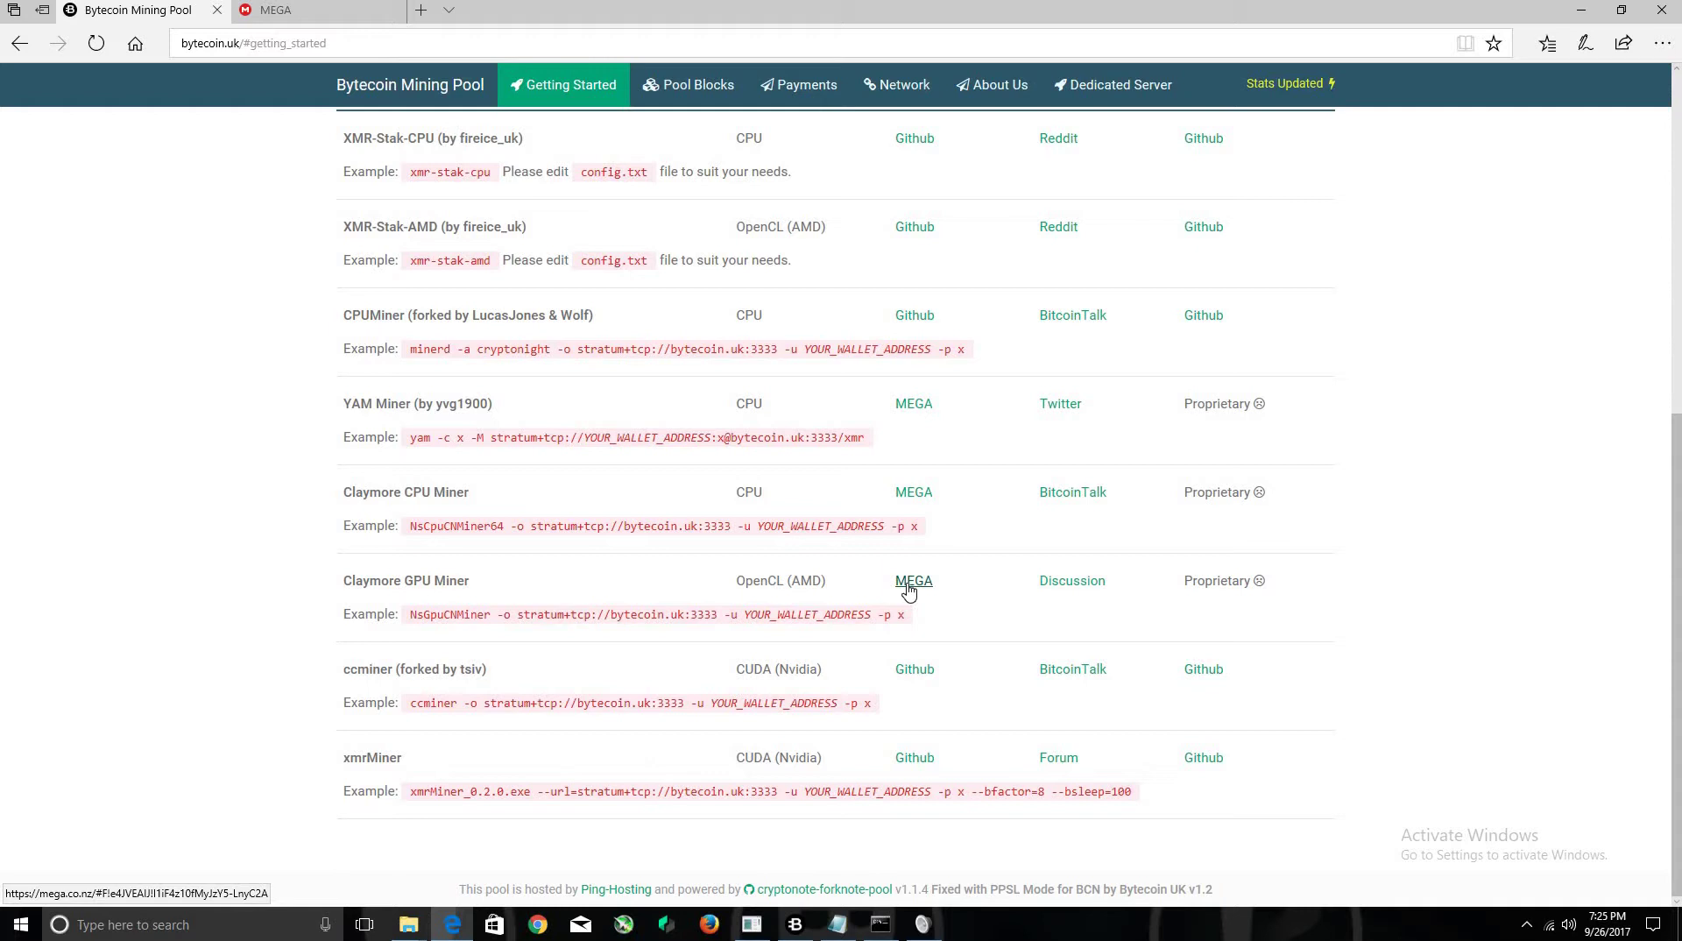
- Download Claymore CryptoNote GPU Miner v9.7 Beta - POOL Catalyst 15.12.zip from the MEGA folder and open the archive
left_click(326, 11)
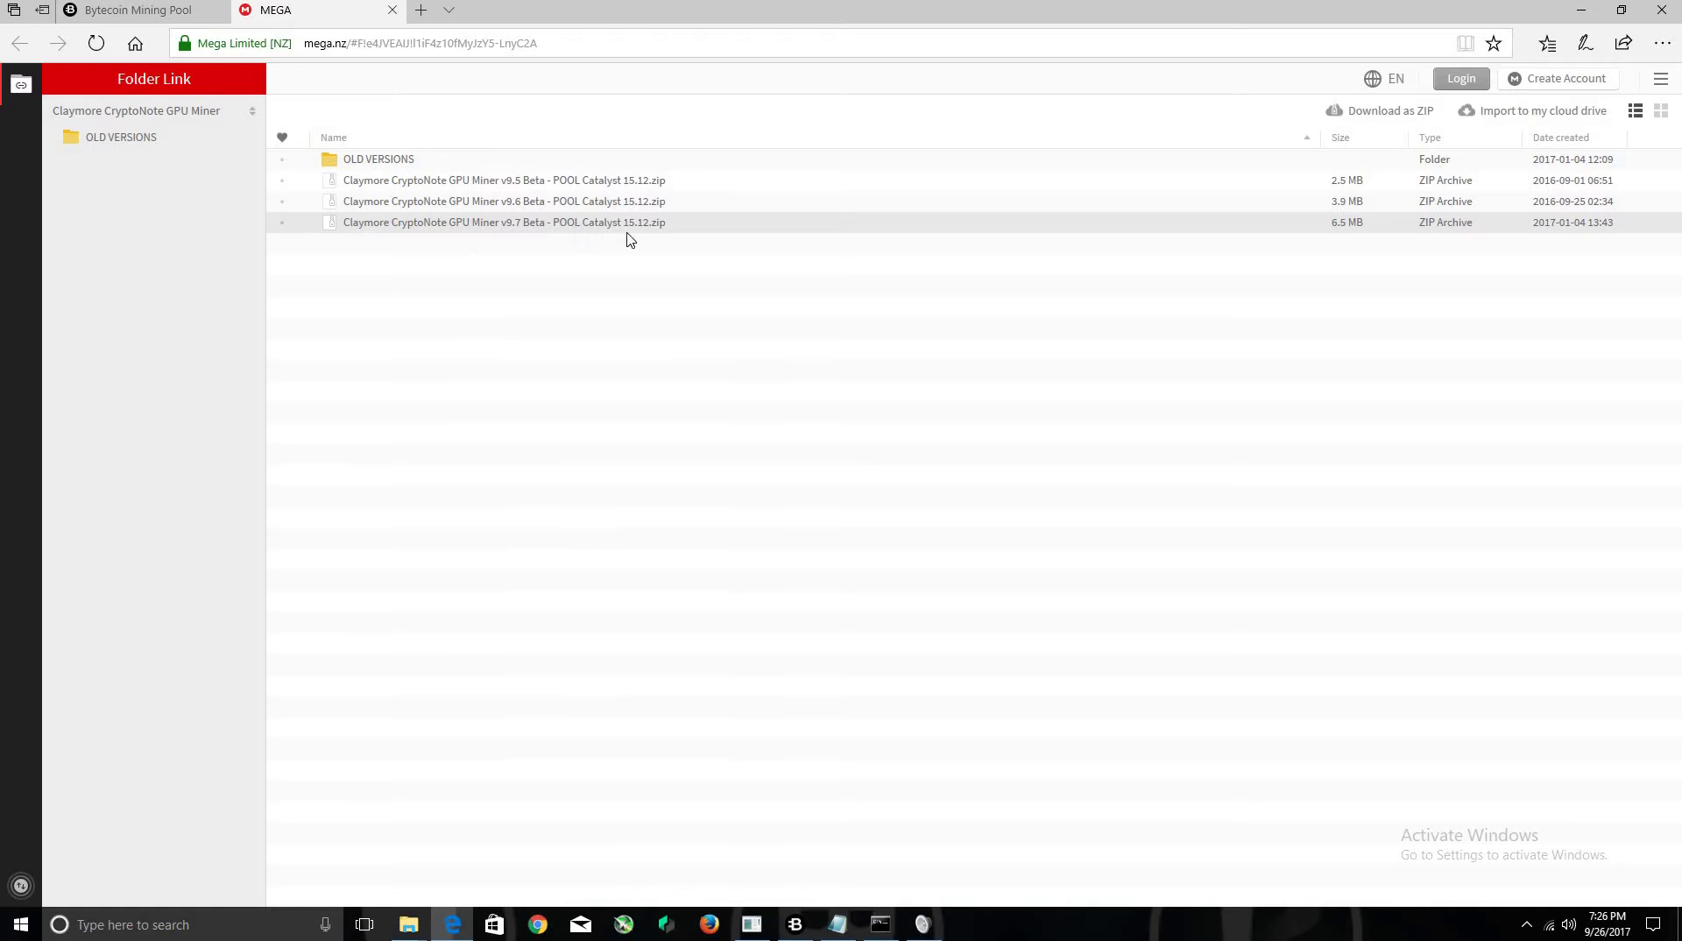
double_click(429, 224)
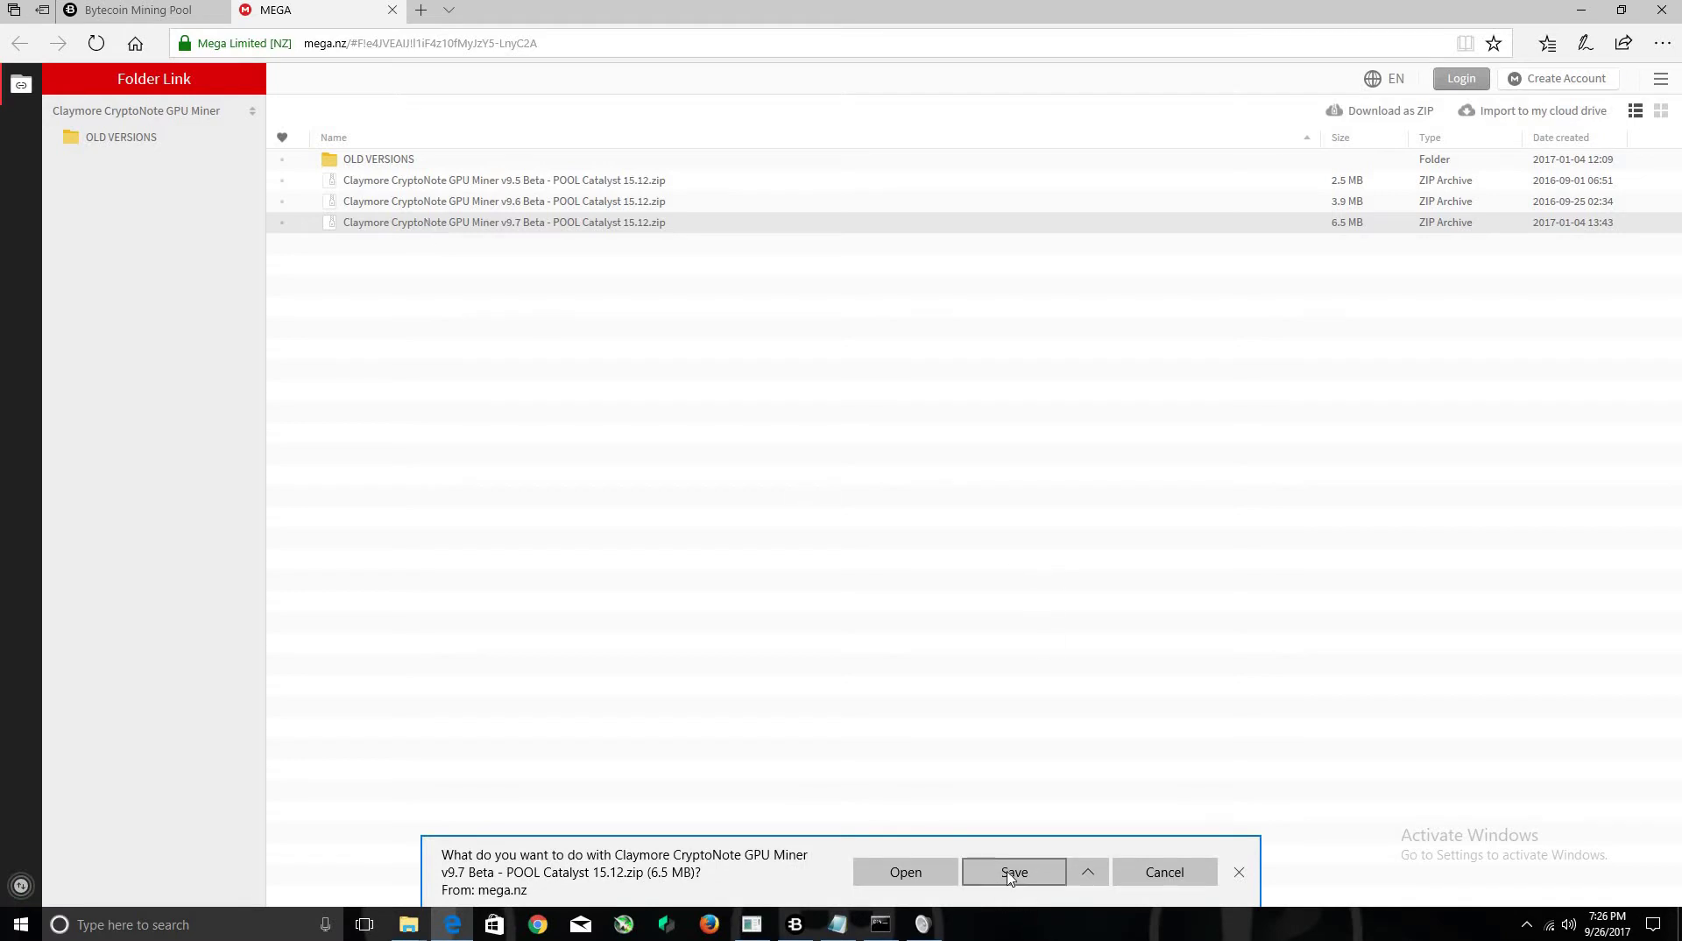
left_click(898, 881)
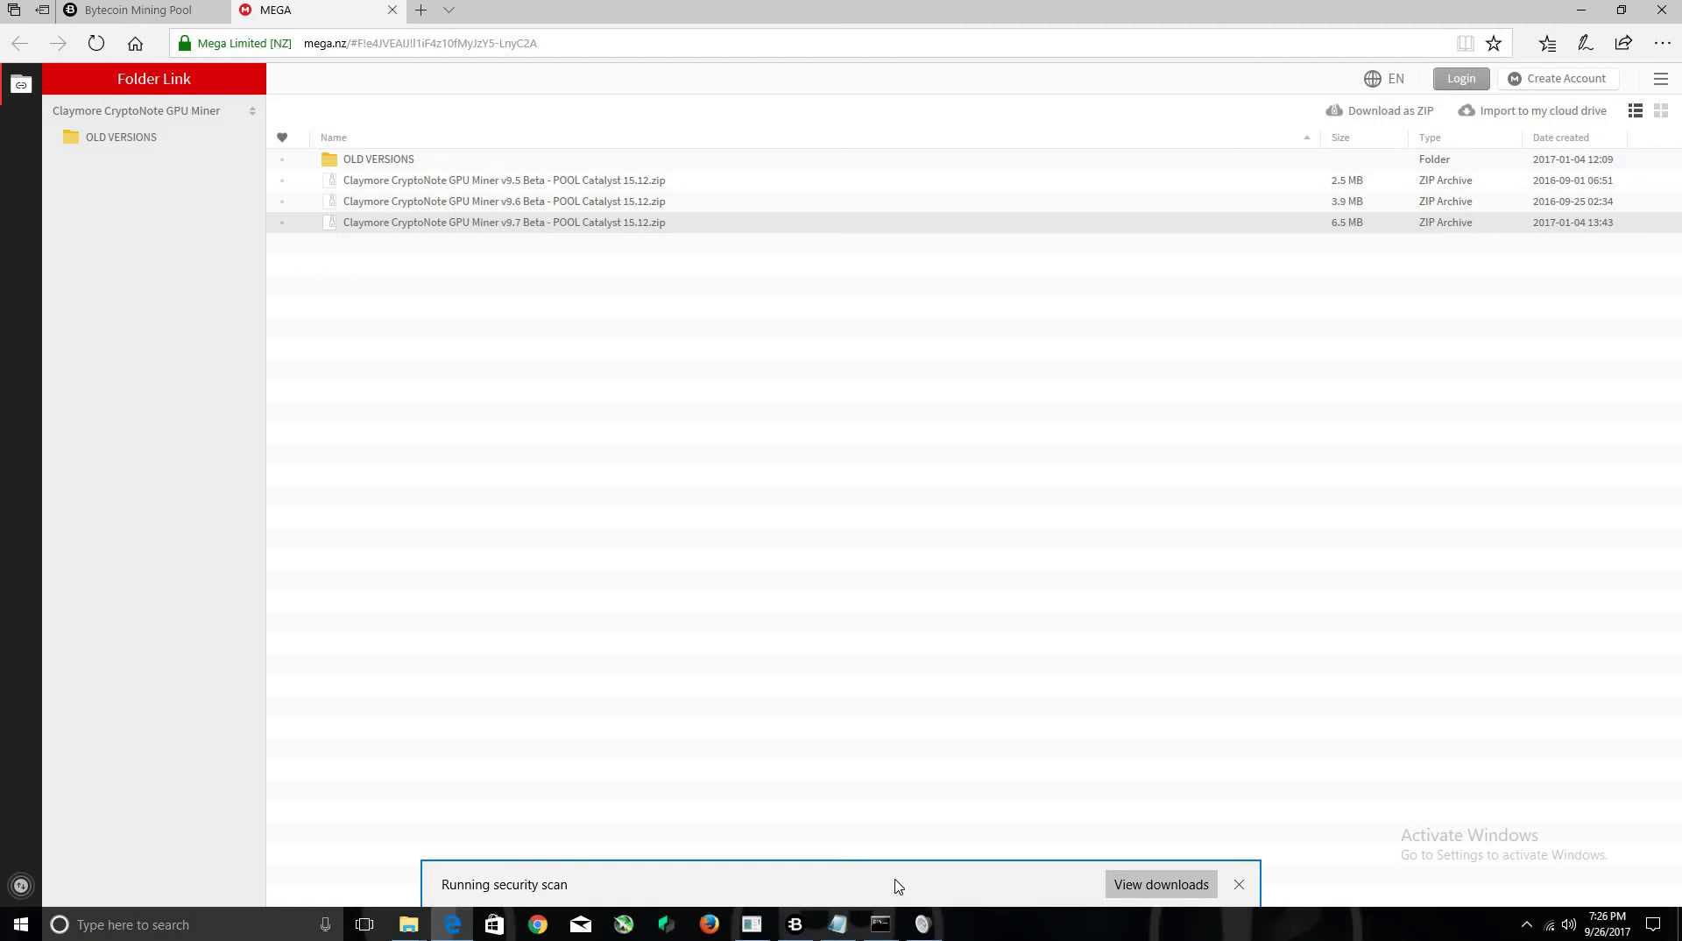
- Return to the pool page, reduce the browser from full screen, and bring the opened archive window to the front
left_click(181, 17)
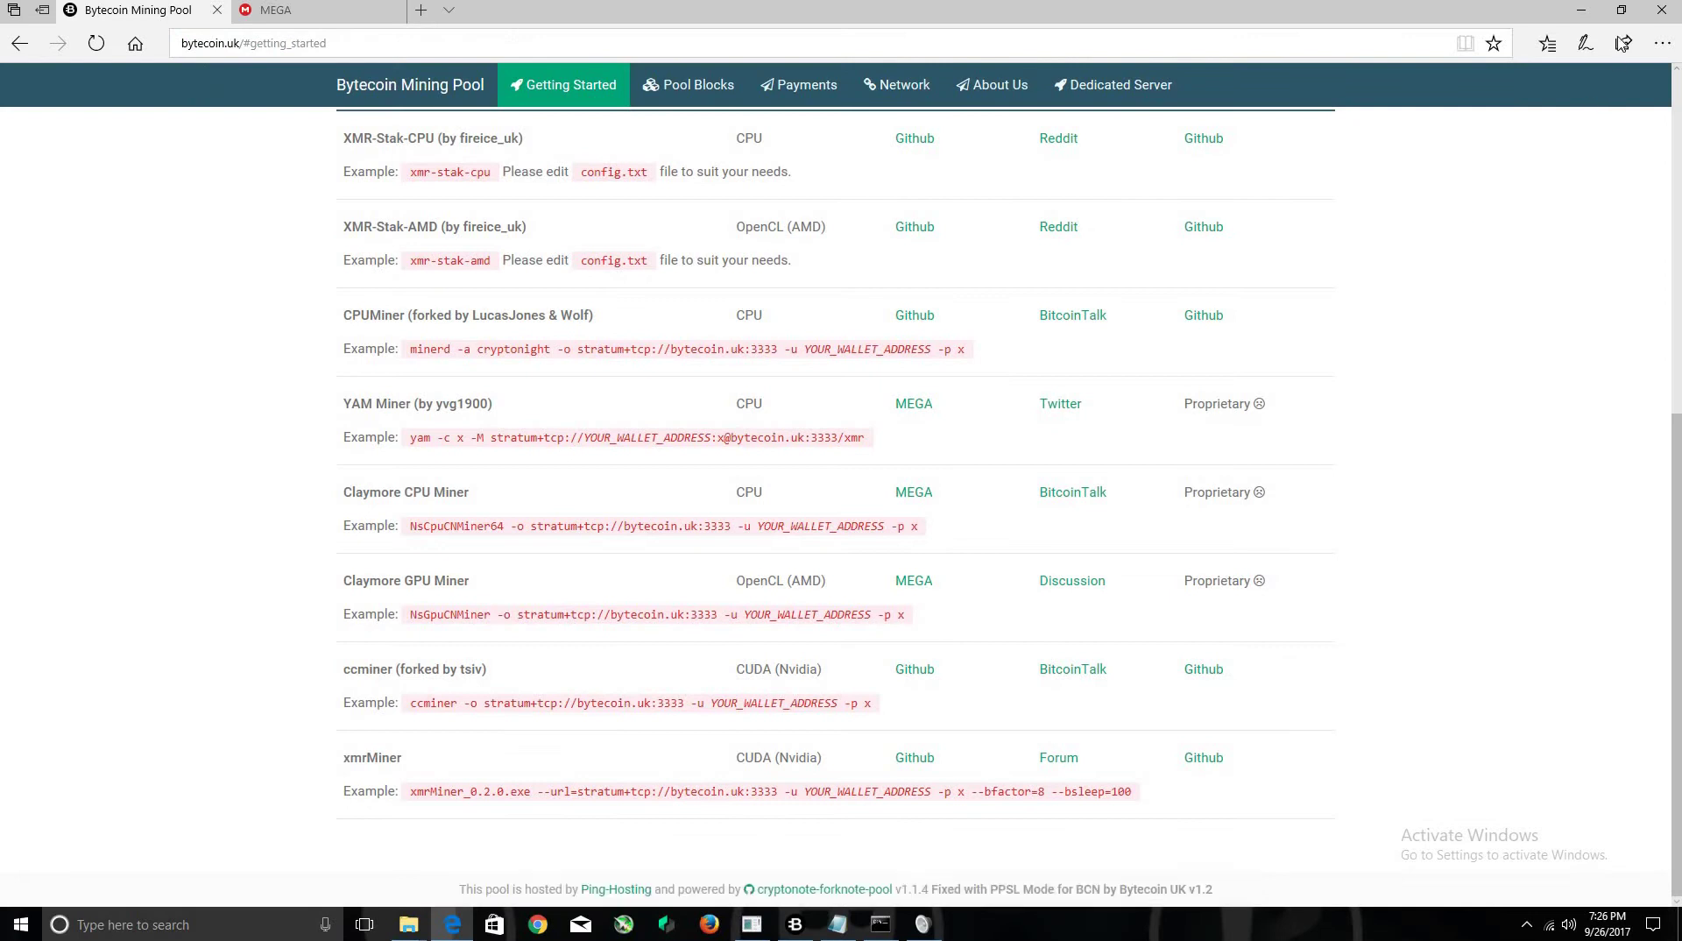
left_click(1622, 9)
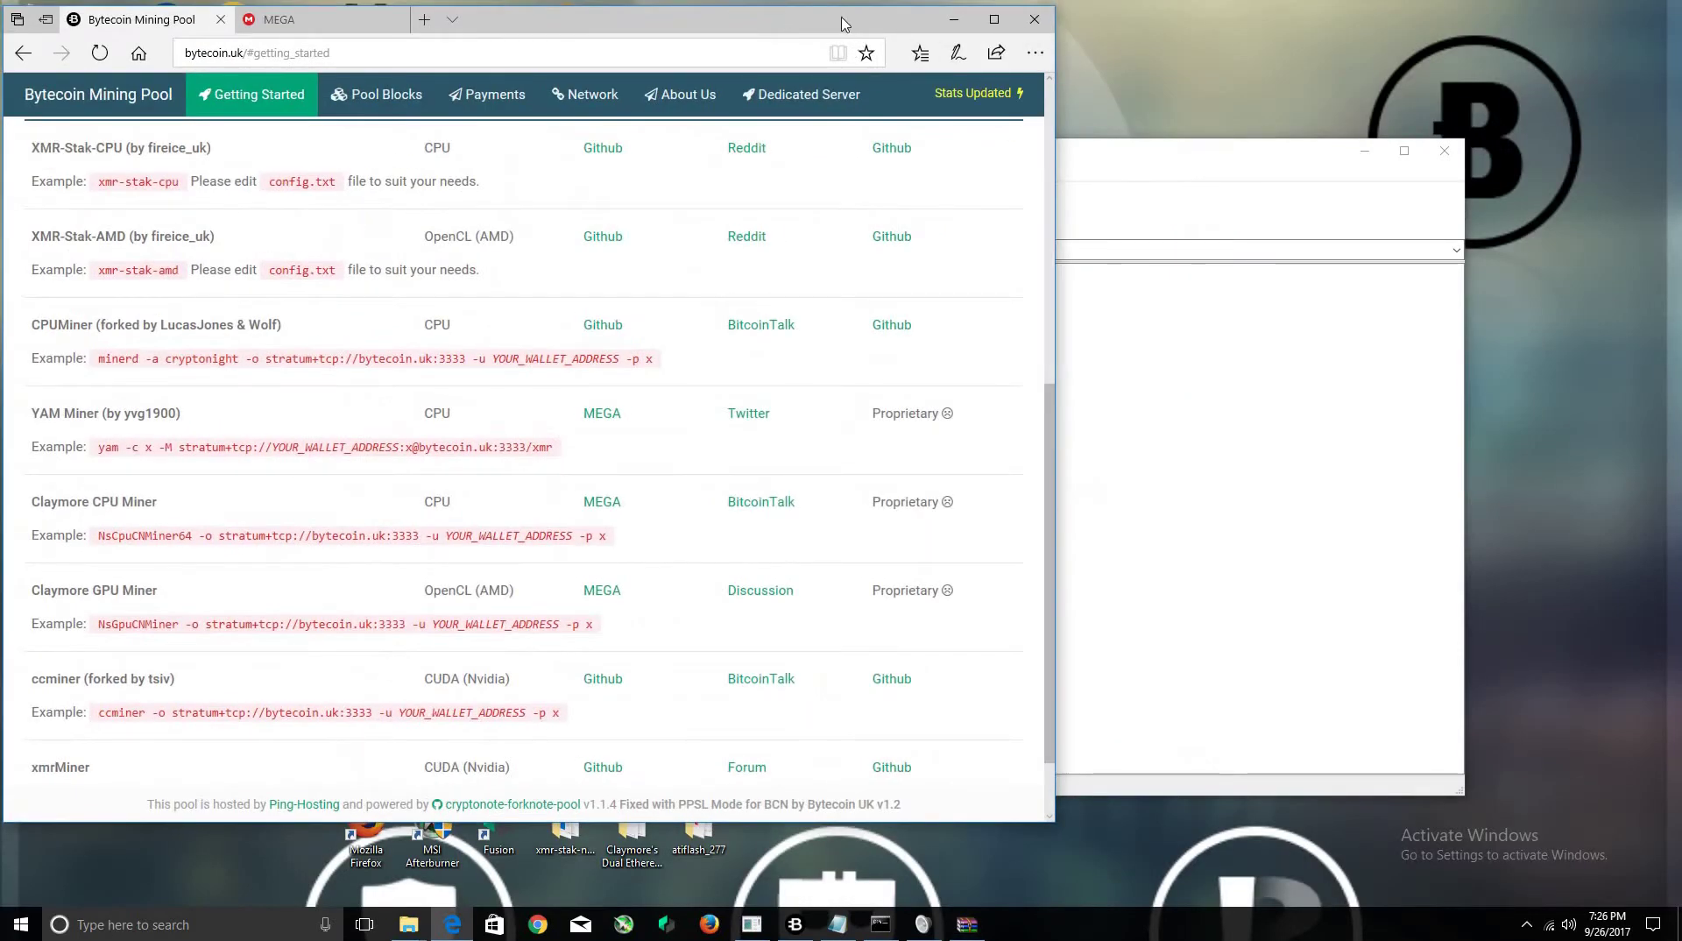
mouse_move(844, 24)
left_mouse_down()
mouse_move(859, 22)
mouse_move(842, 22)
left_mouse_up()
left_click(1307, 181)
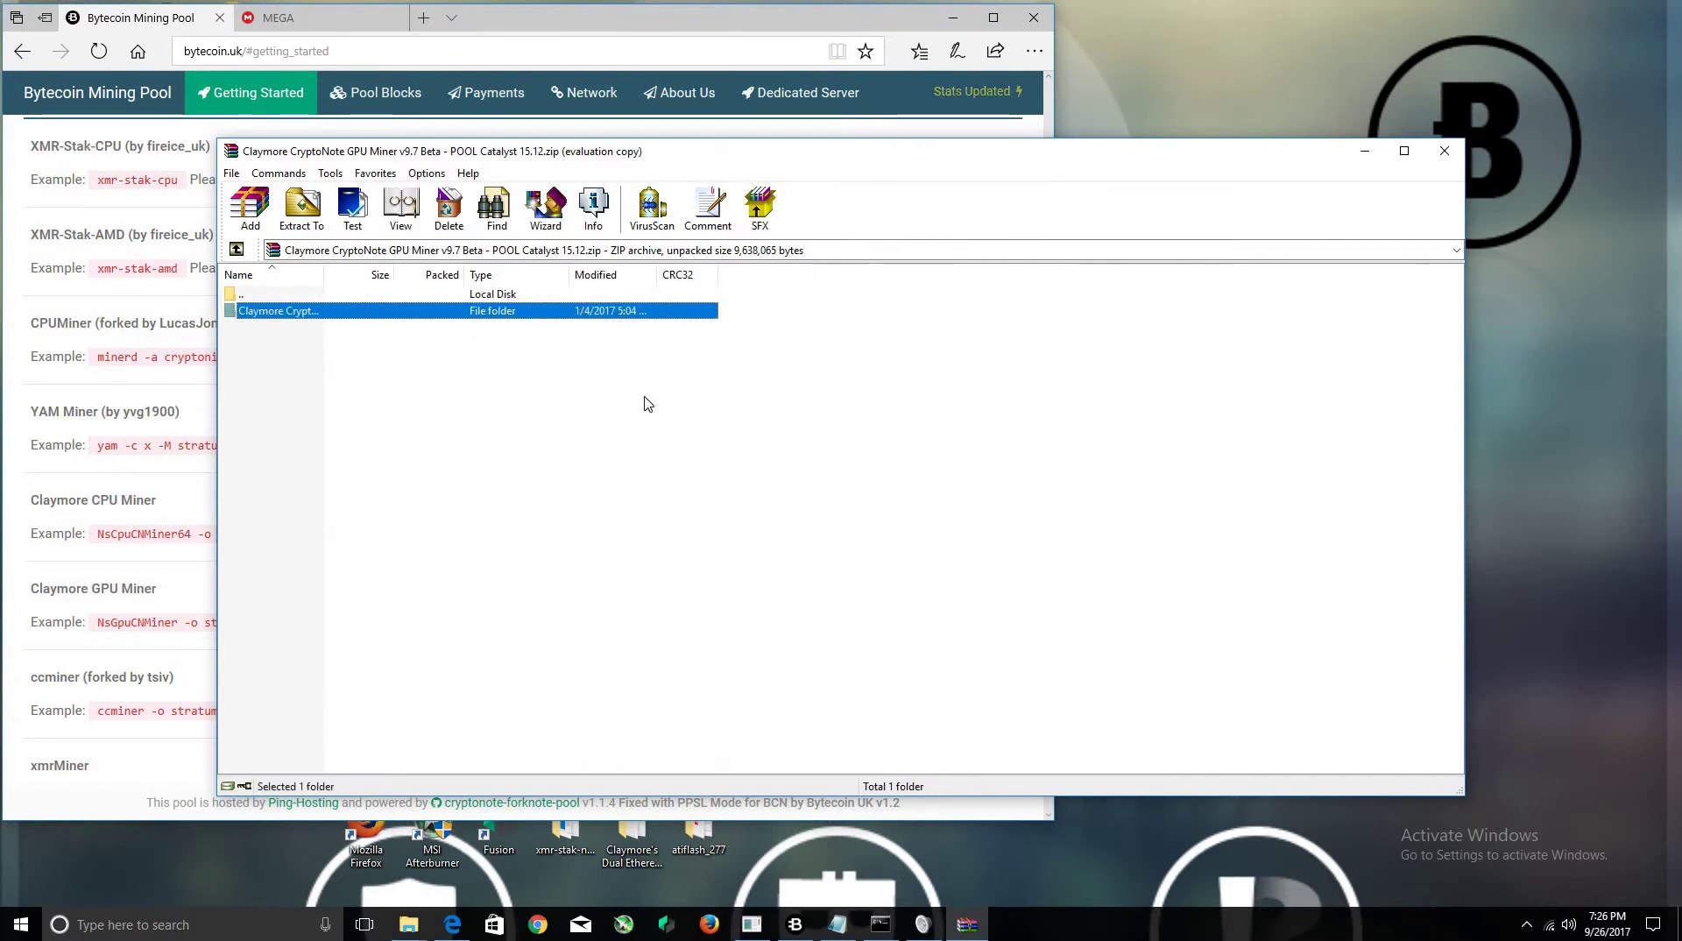
- Open the Downloads folder and extract the Claymore miner folder from the archive into it
right_click(406, 927)
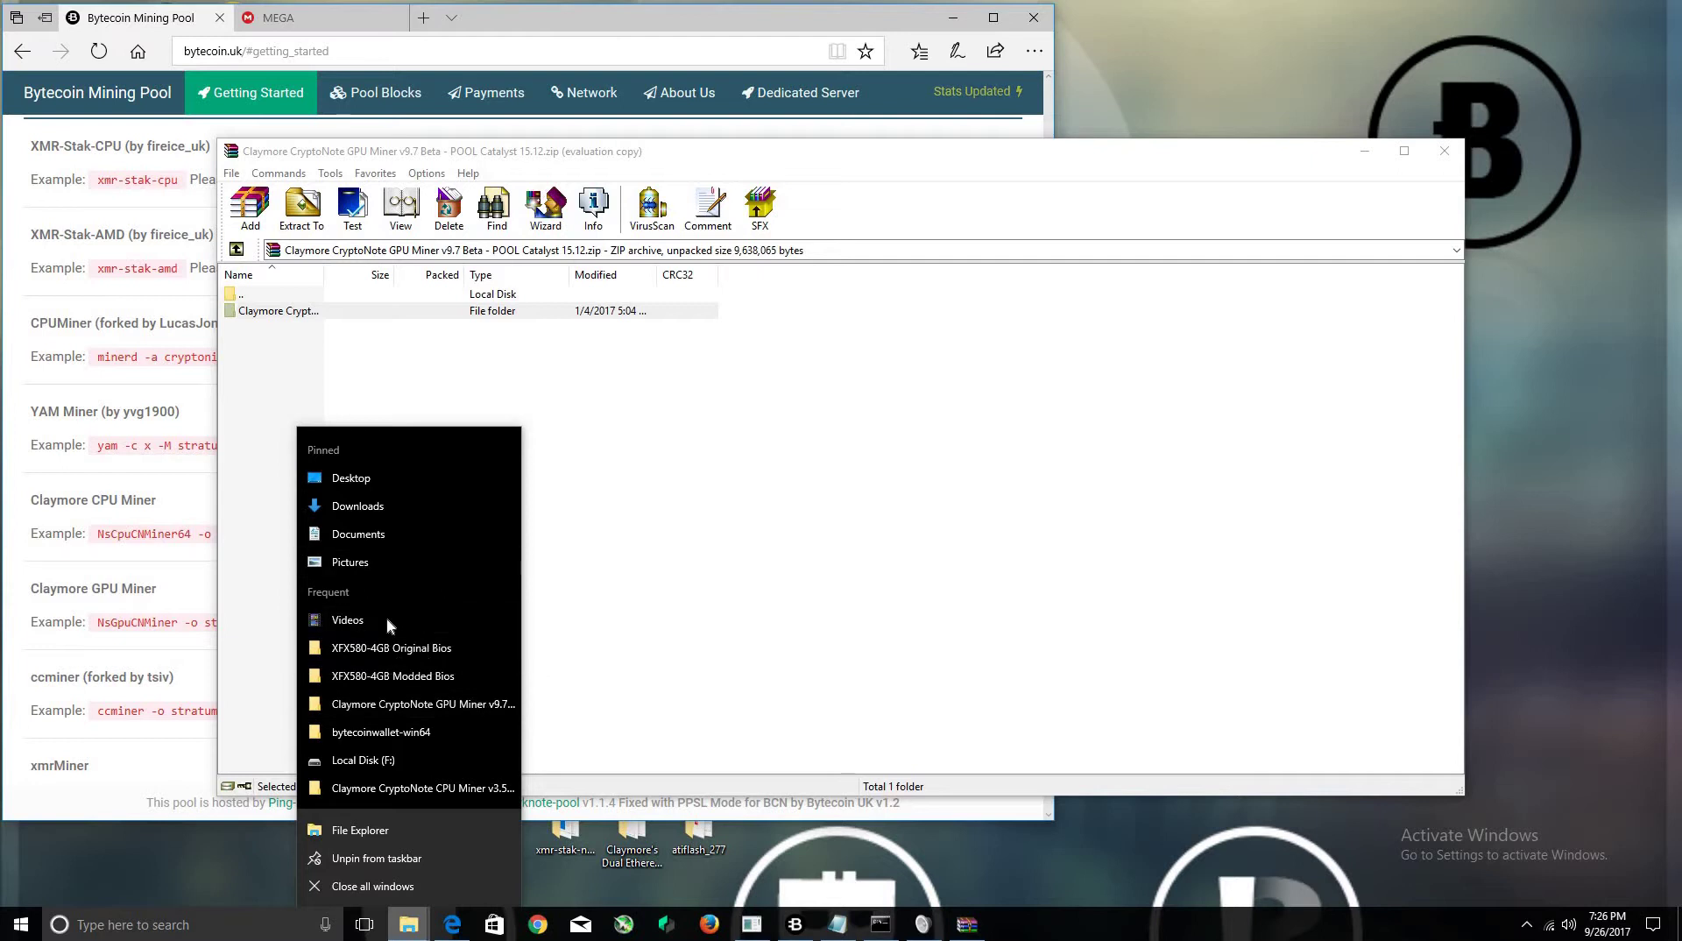
left_click(394, 506)
scroll(973, 589, "down", 1)
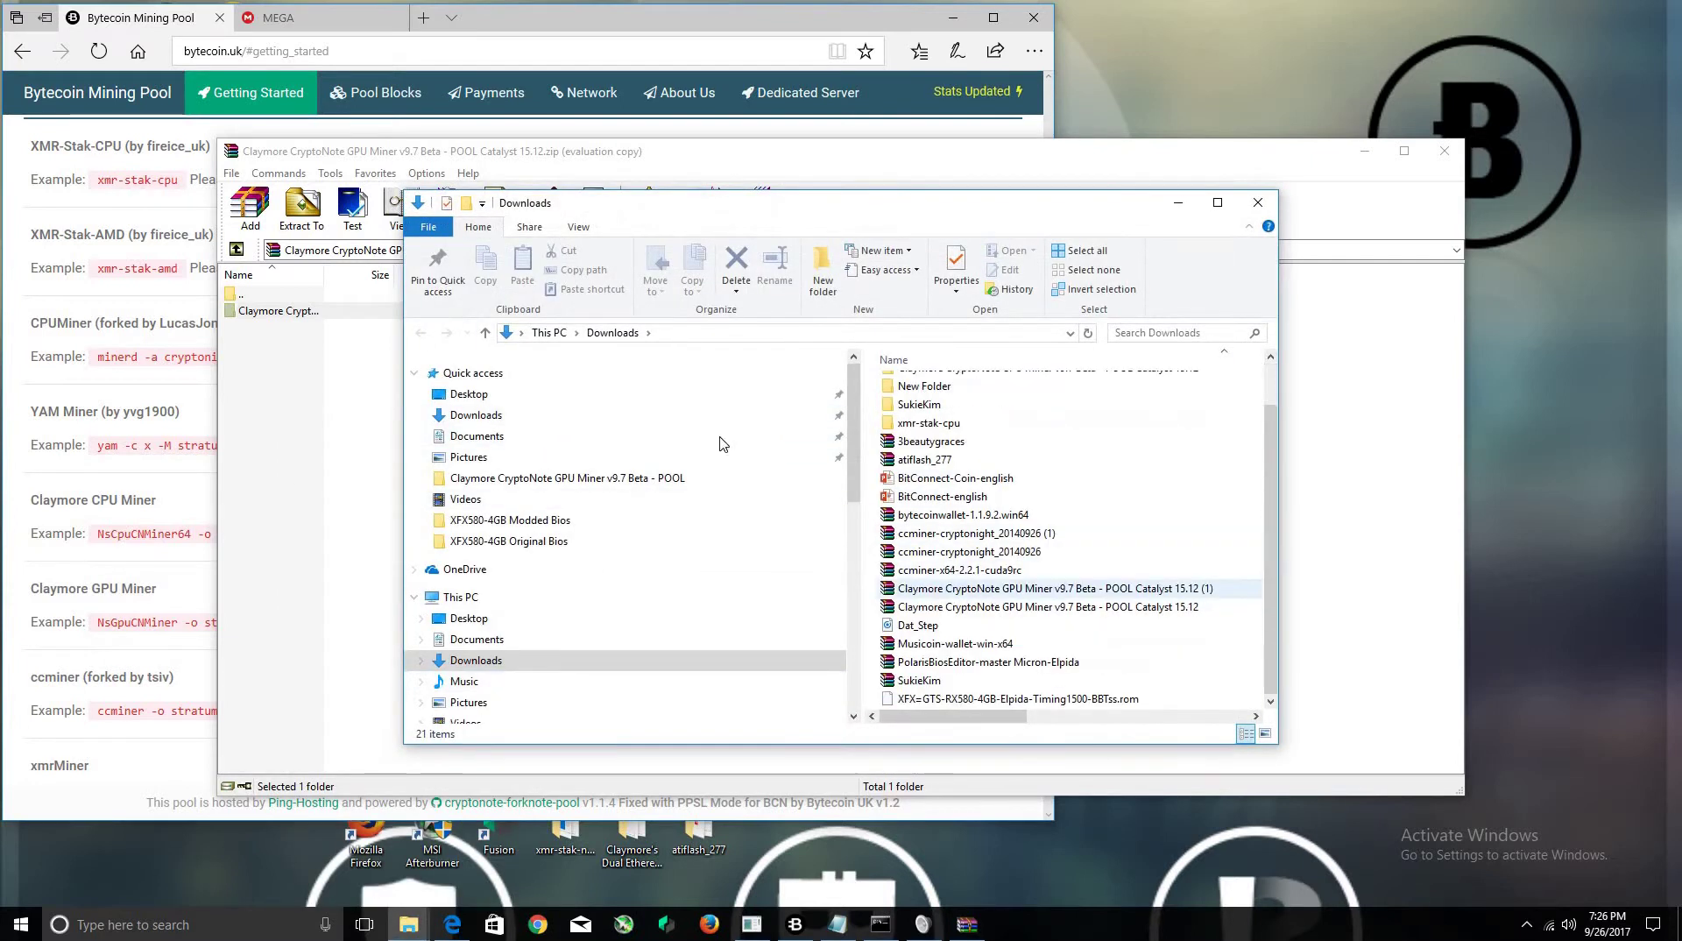
left_click(258, 313)
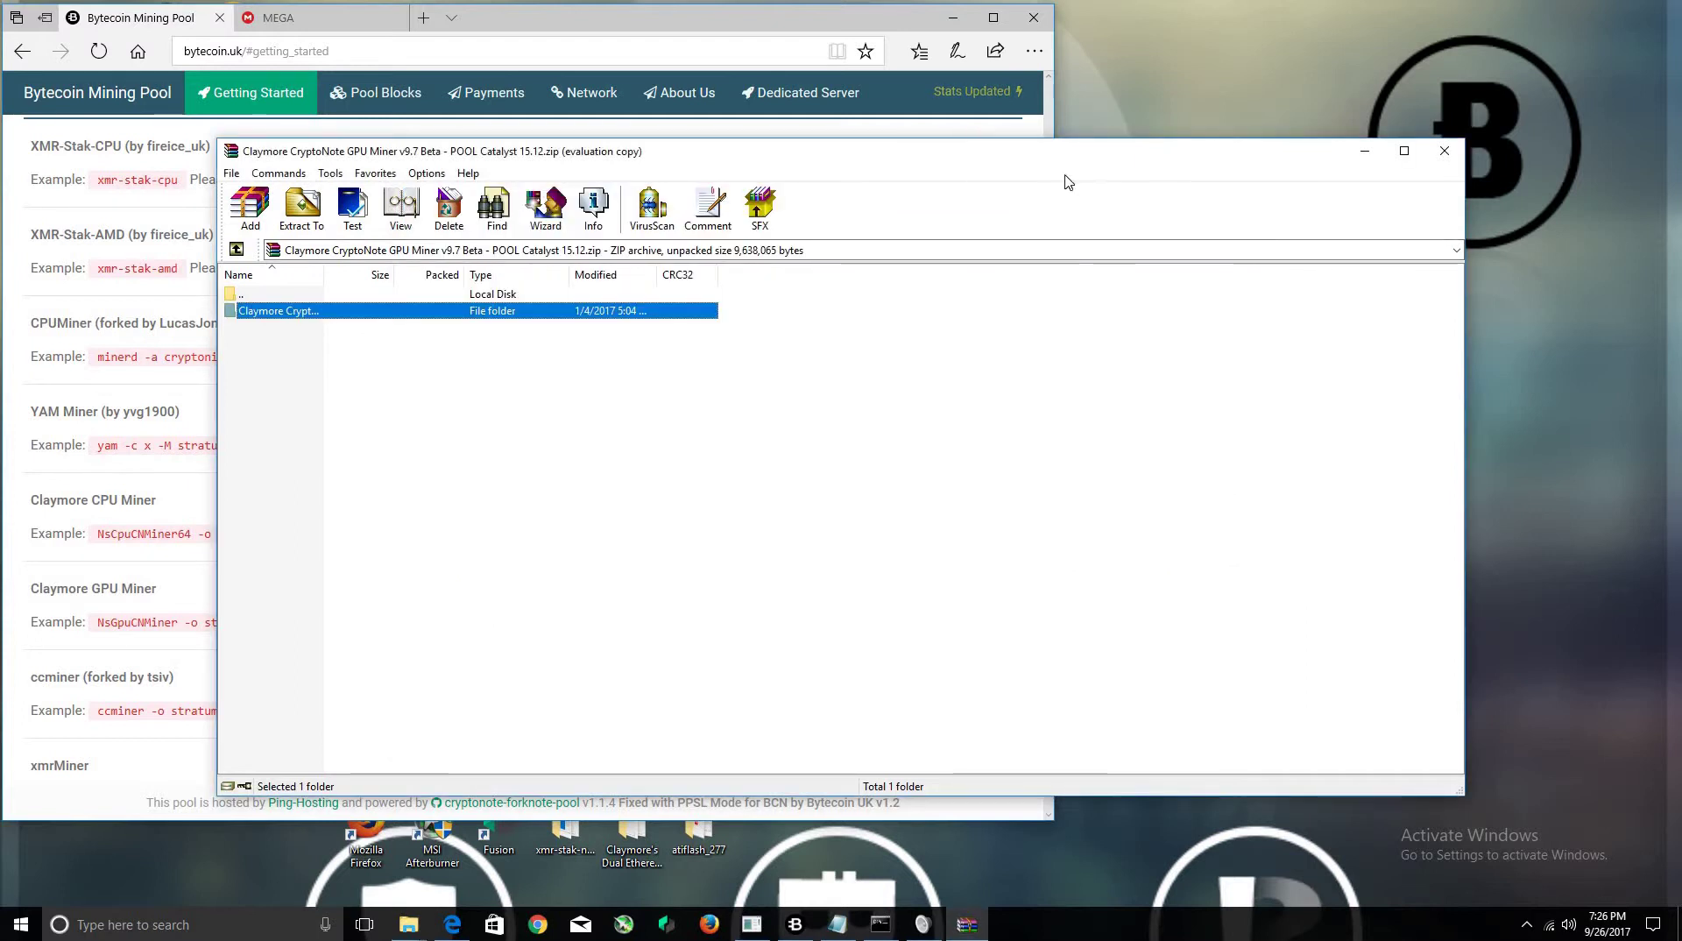
left_click_drag(876, 151, 1539, 378)
left_click(841, 189)
left_click_drag(876, 188, 566, 183)
key("alt+Tab")
left_click_drag(822, 480, 820, 481)
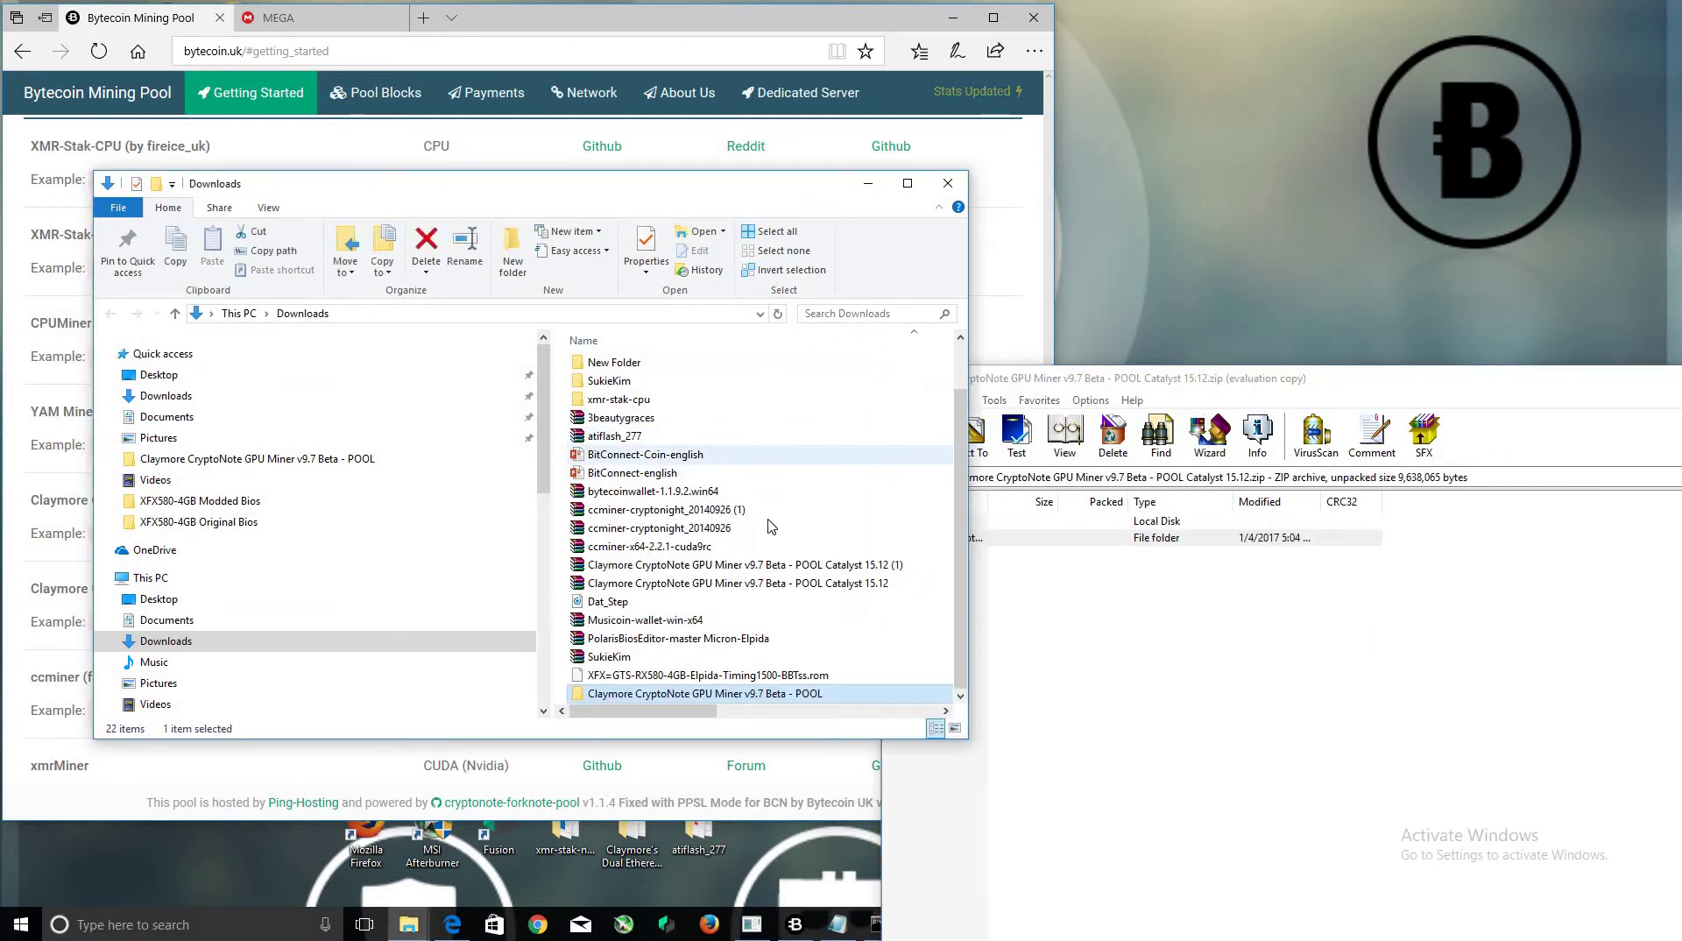
- Open the extracted Claymore CryptoNote GPU Miner v9.7 Beta - POOL folder, close the archive, and place the folder window beside the browser
double_click(776, 694)
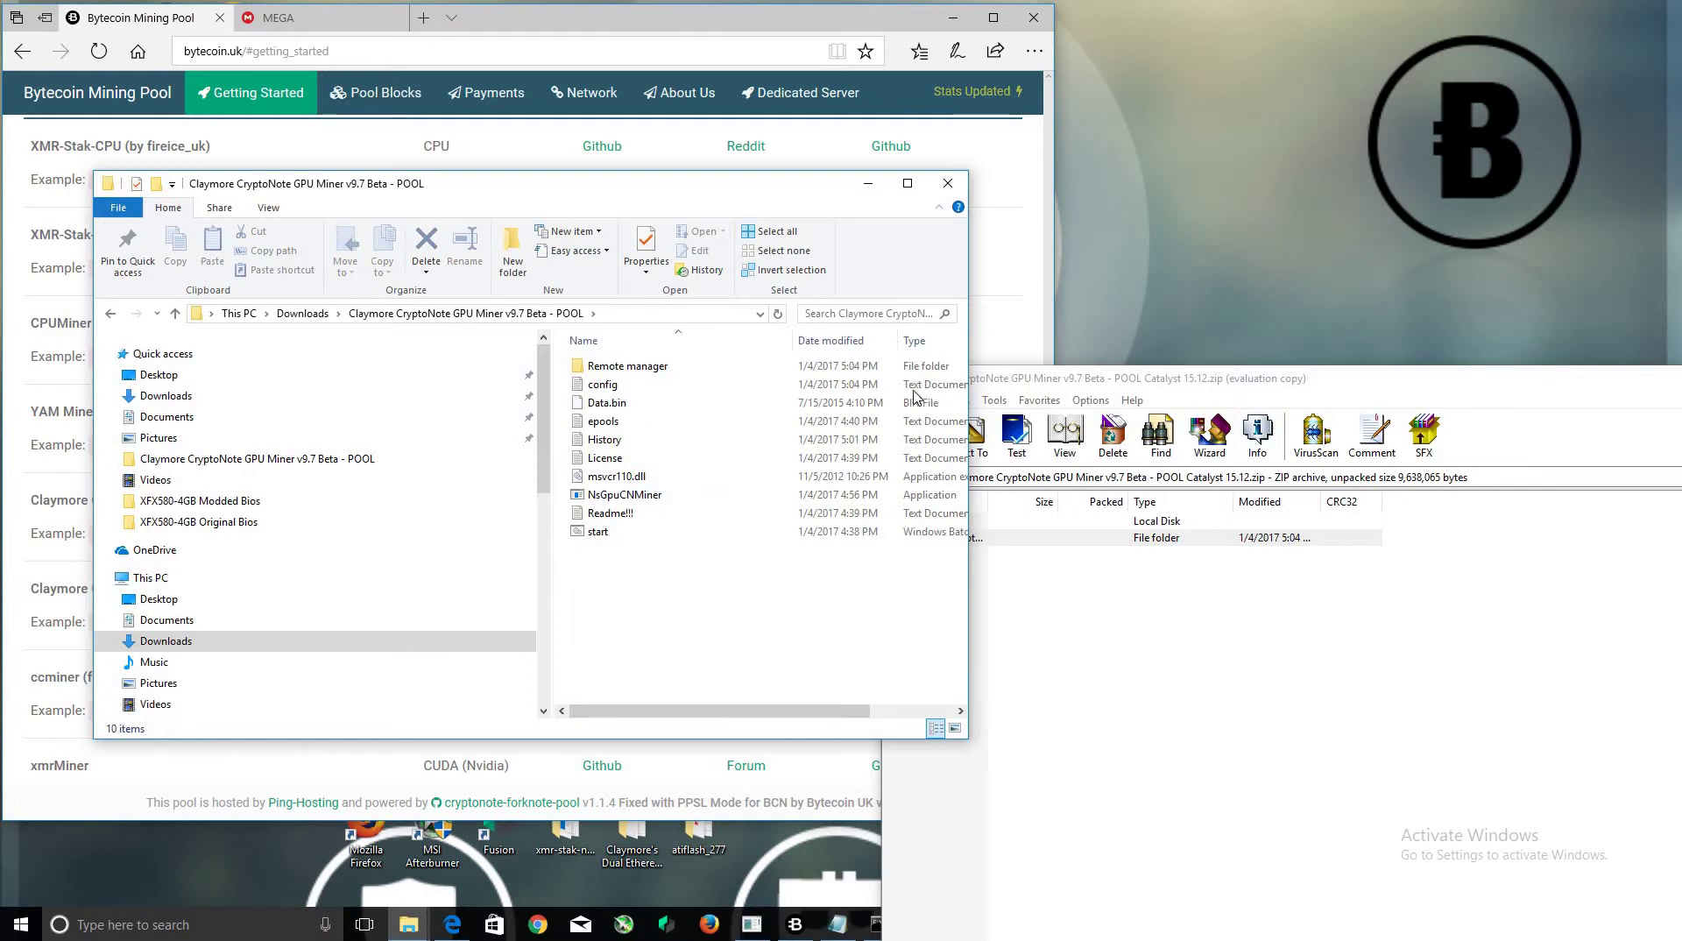
left_click_drag(1237, 387, 646, 392)
left_click_drag(1299, 392, 1084, 392)
left_click(1303, 383)
left_click_drag(714, 194, 1385, 303)
- Open the epools text file from the miner folder for editing
left_click(1274, 530)
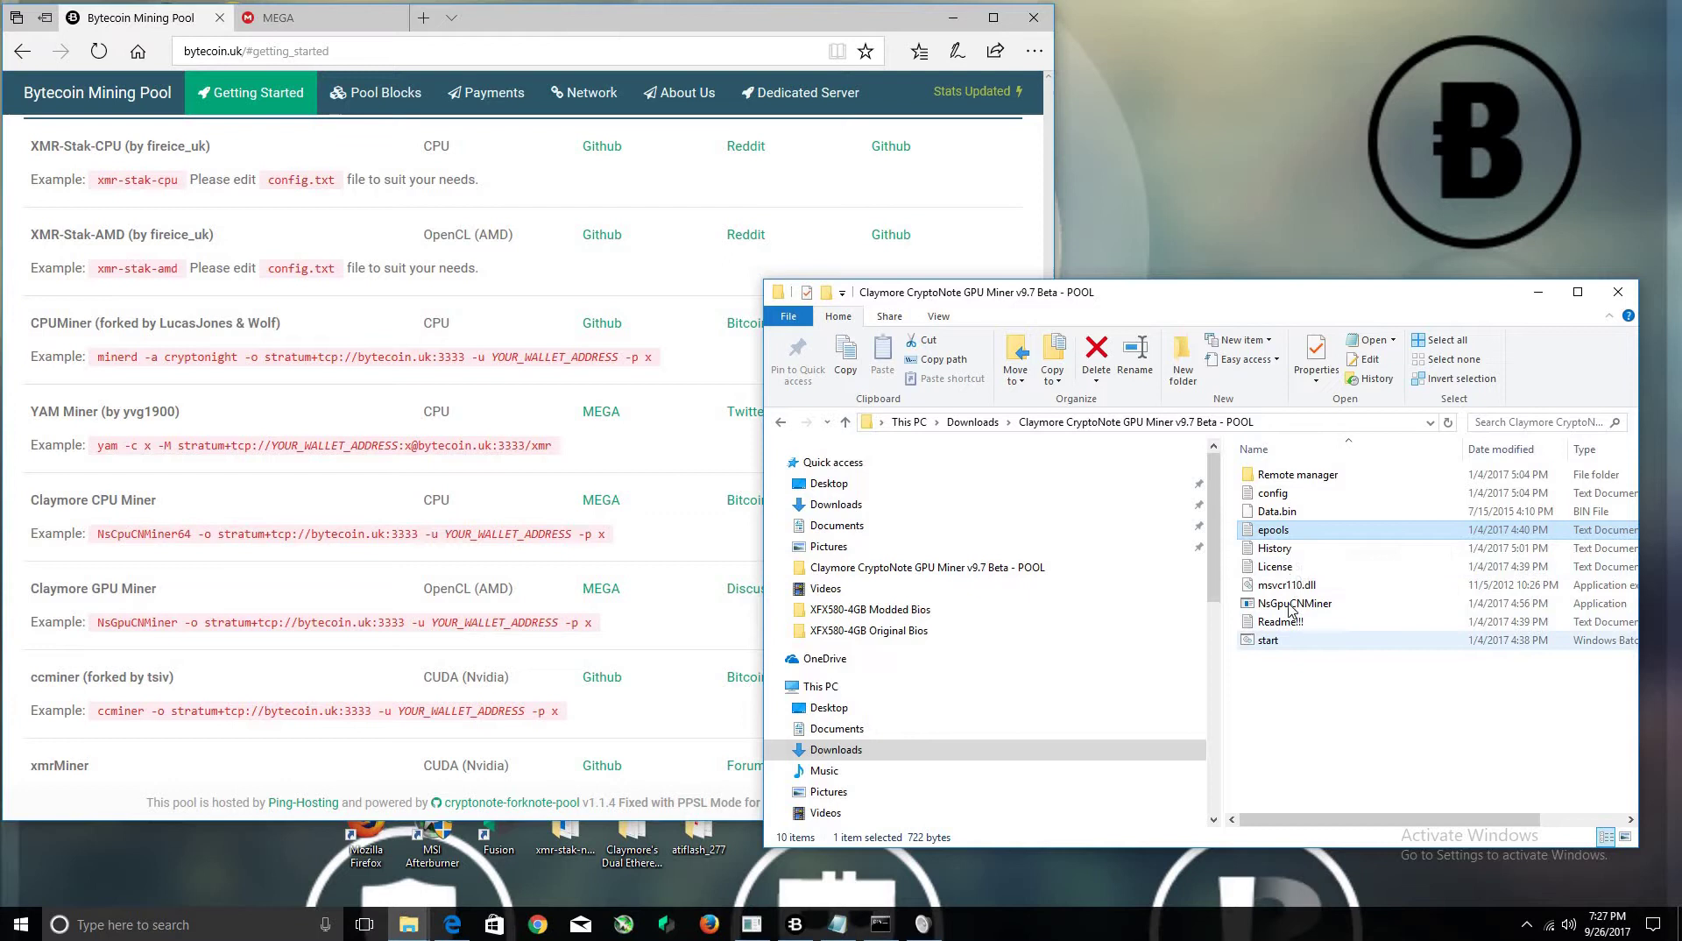
right_click(1279, 532)
left_click(1301, 194)
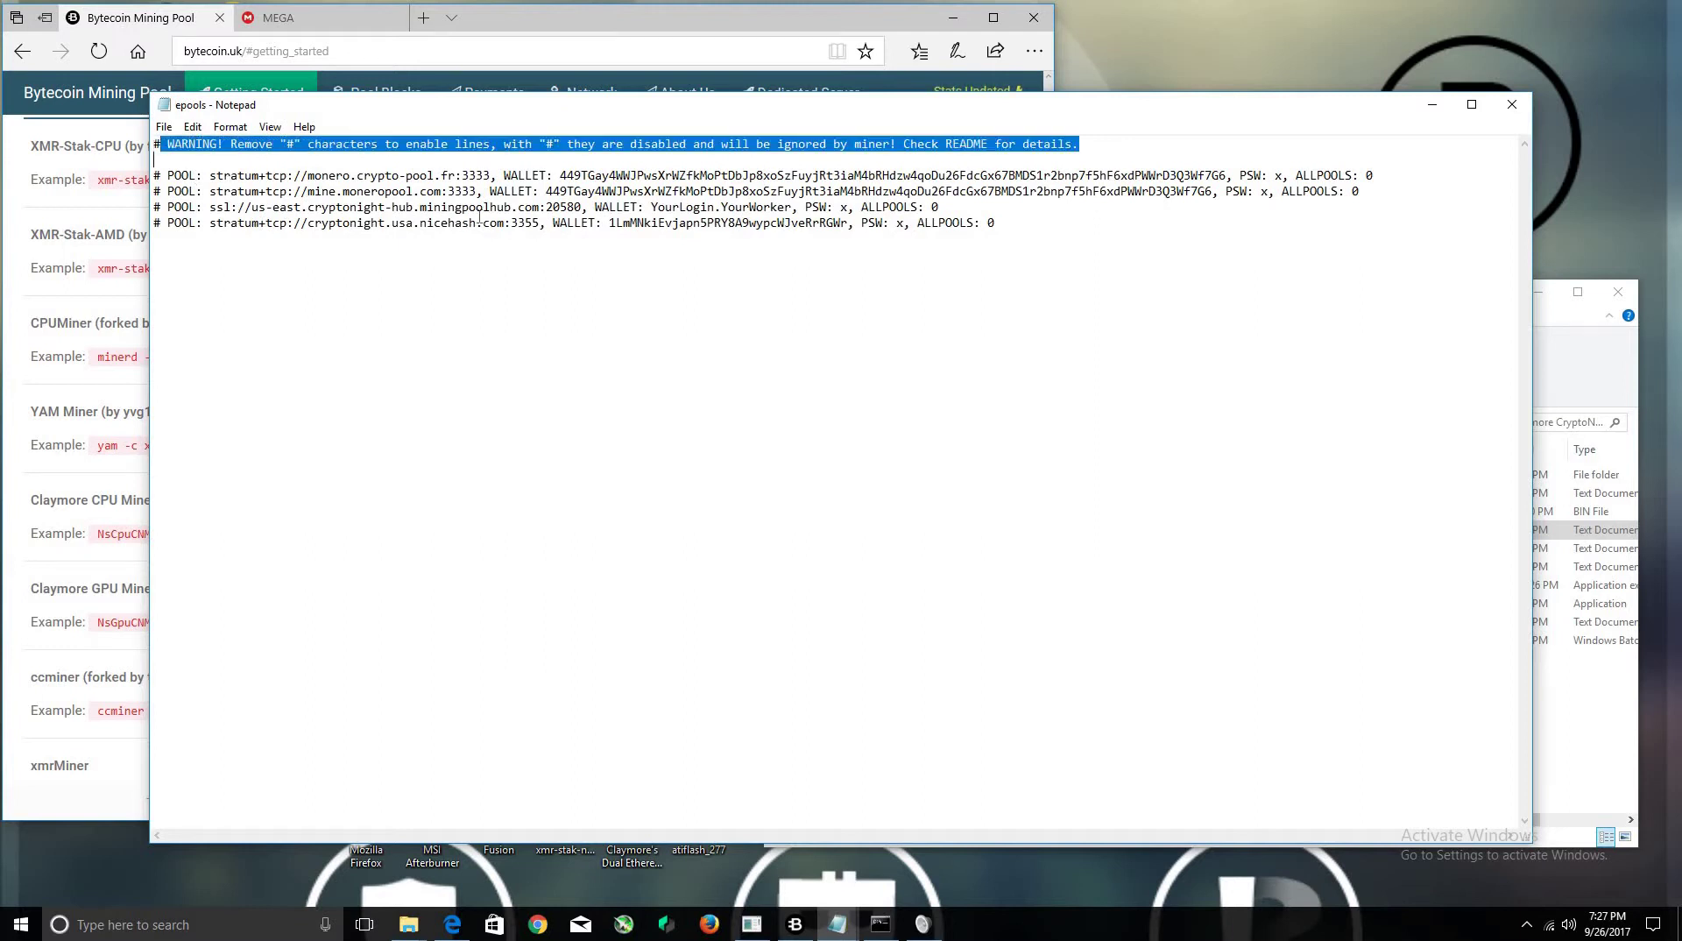
- Add a new uncommented line beginning with "POOL:" below the existing pool entries in epools
left_click(495, 298)
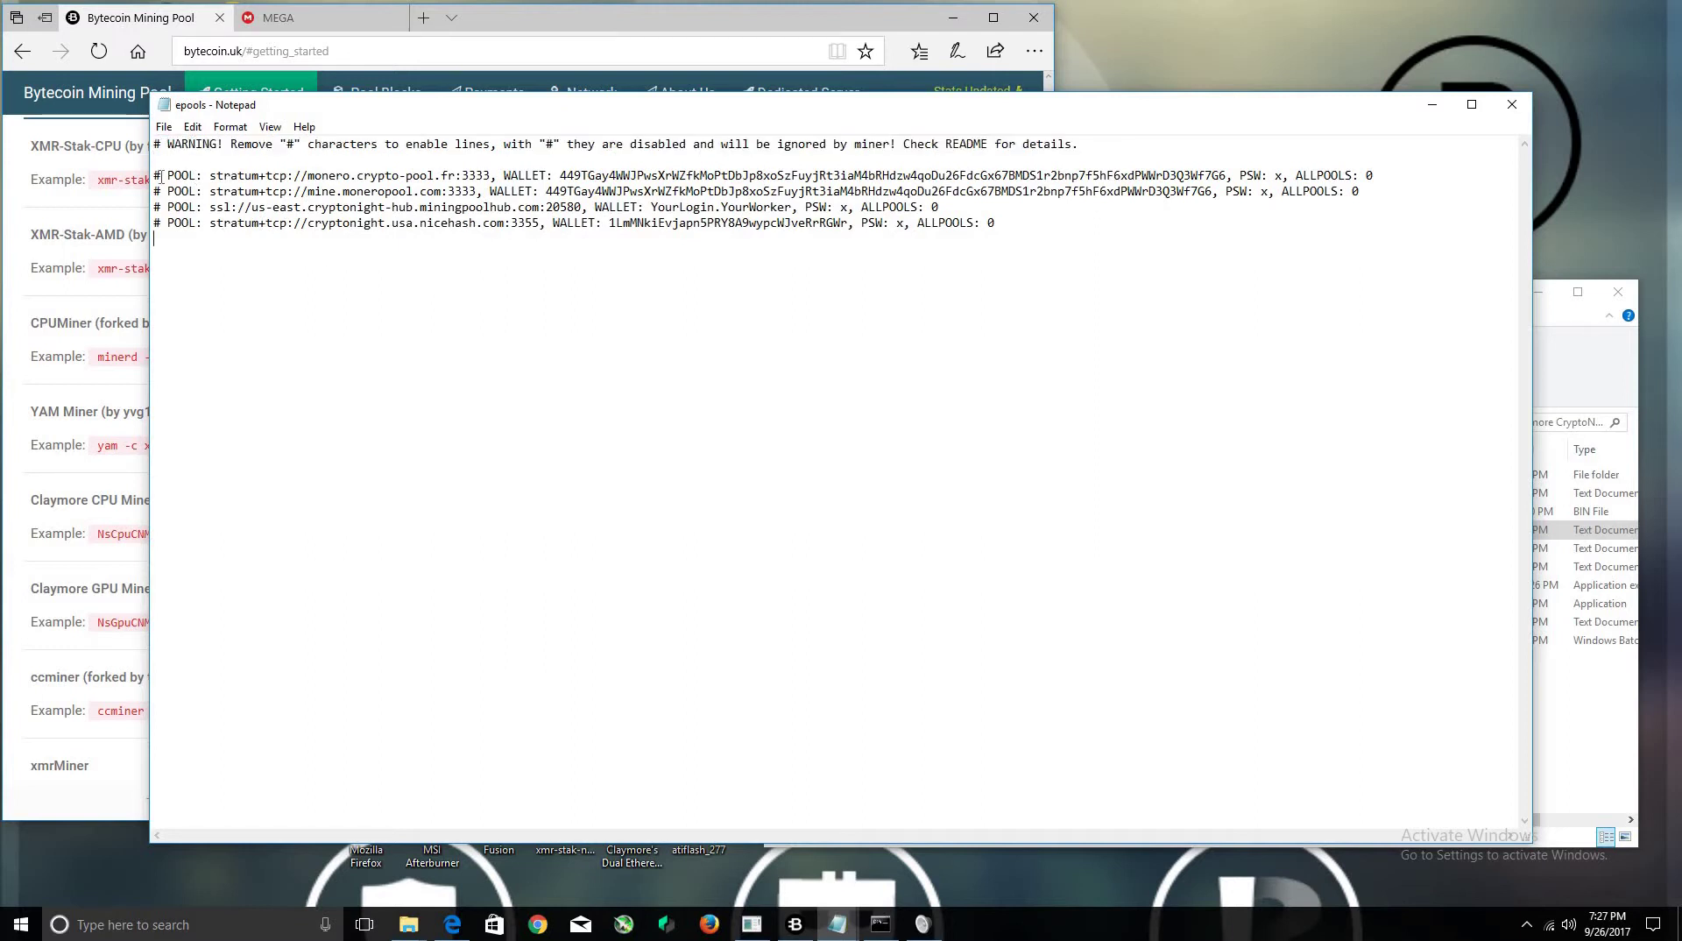
left_click_drag(154, 175, 163, 175)
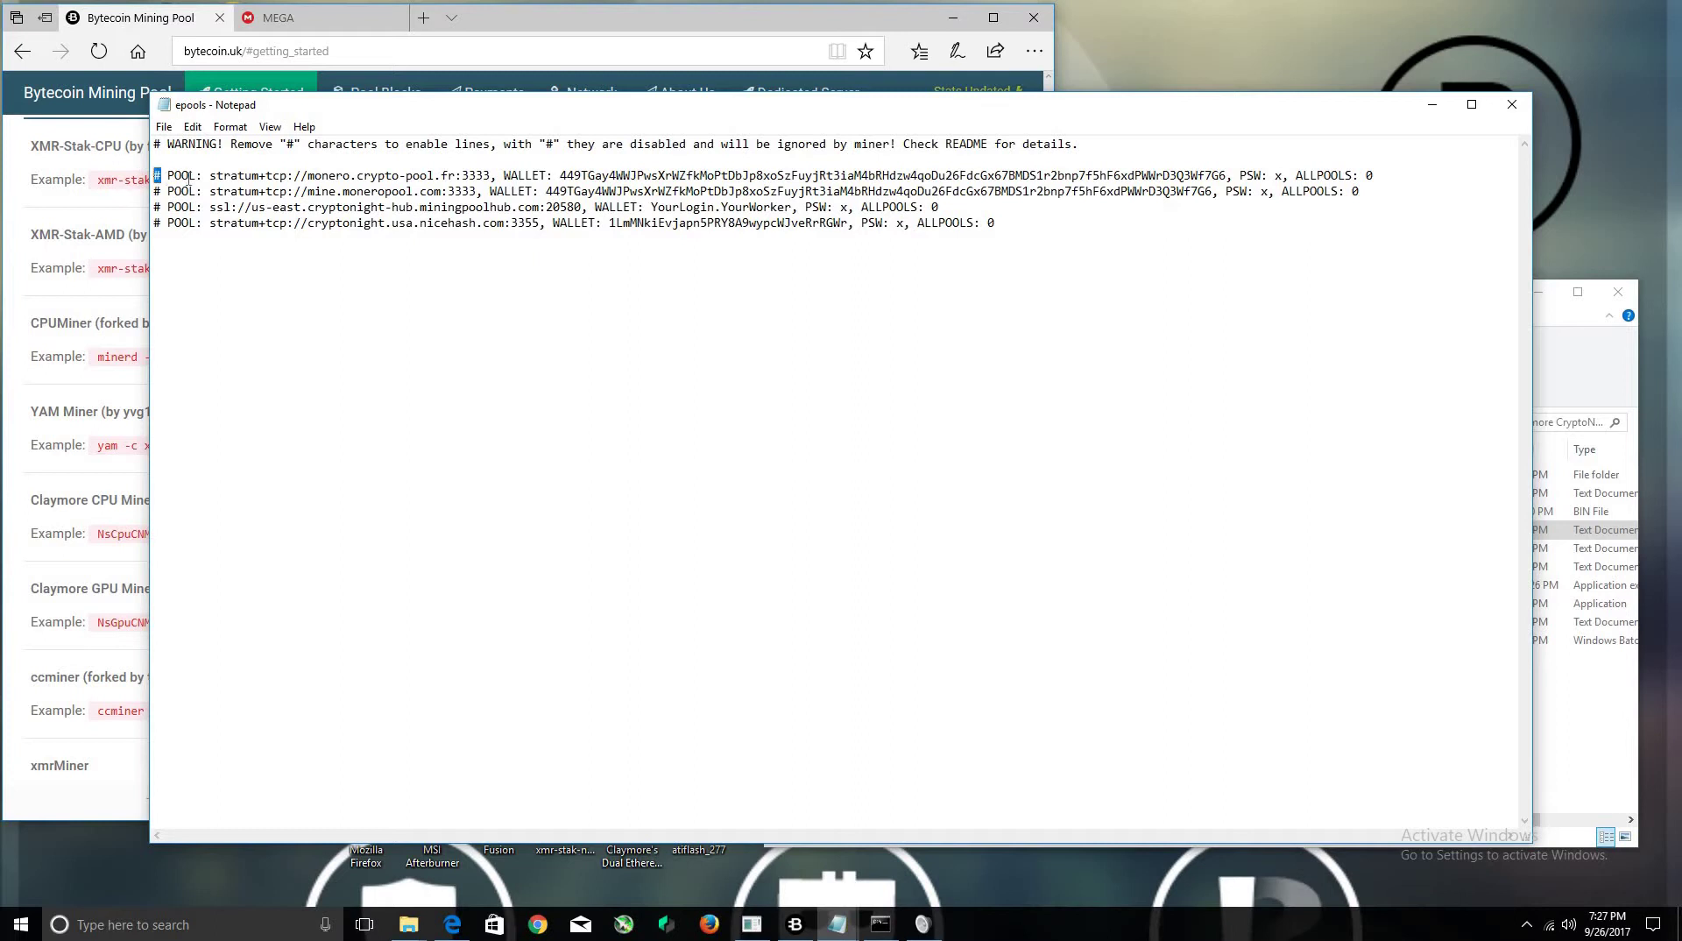
left_click(200, 248)
type("POOL:")
- Copy "stratum+tcp://bytecoin.uk:3333 -u YOUR_WALLET_ADDRESS -p x" from the Claymore GPU Miner example and paste it after POOL: in epools
left_click_drag(263, 104, 615, 123)
left_click(285, 257)
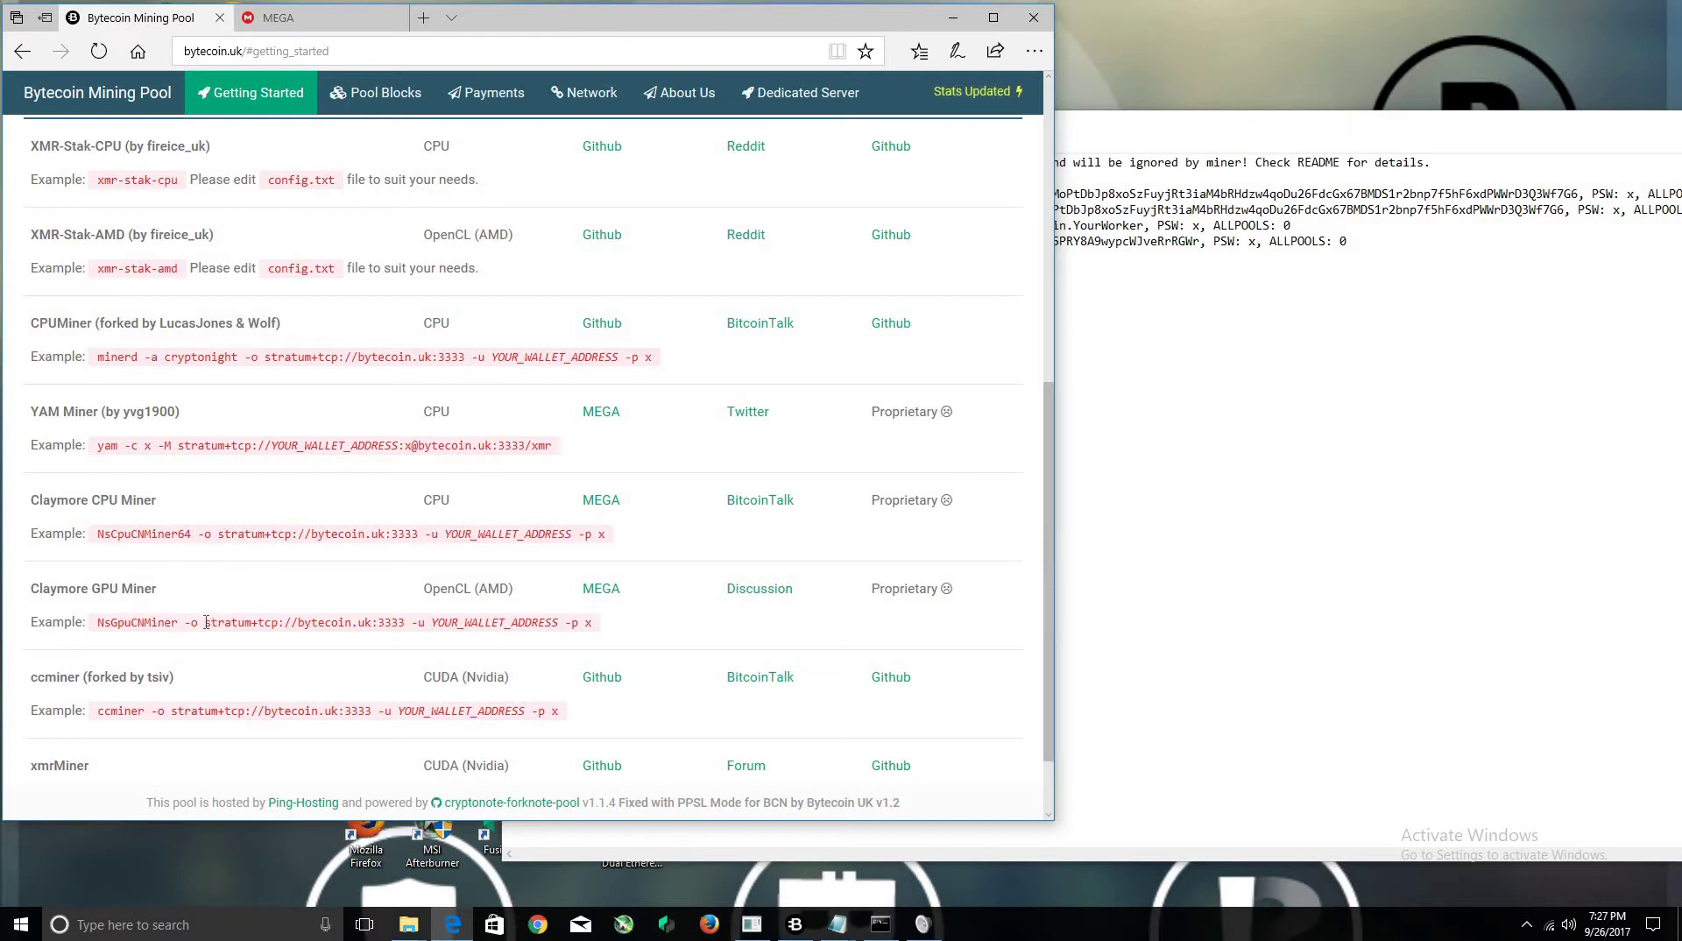
left_click_drag(204, 622, 590, 631)
key("ctrl+c")
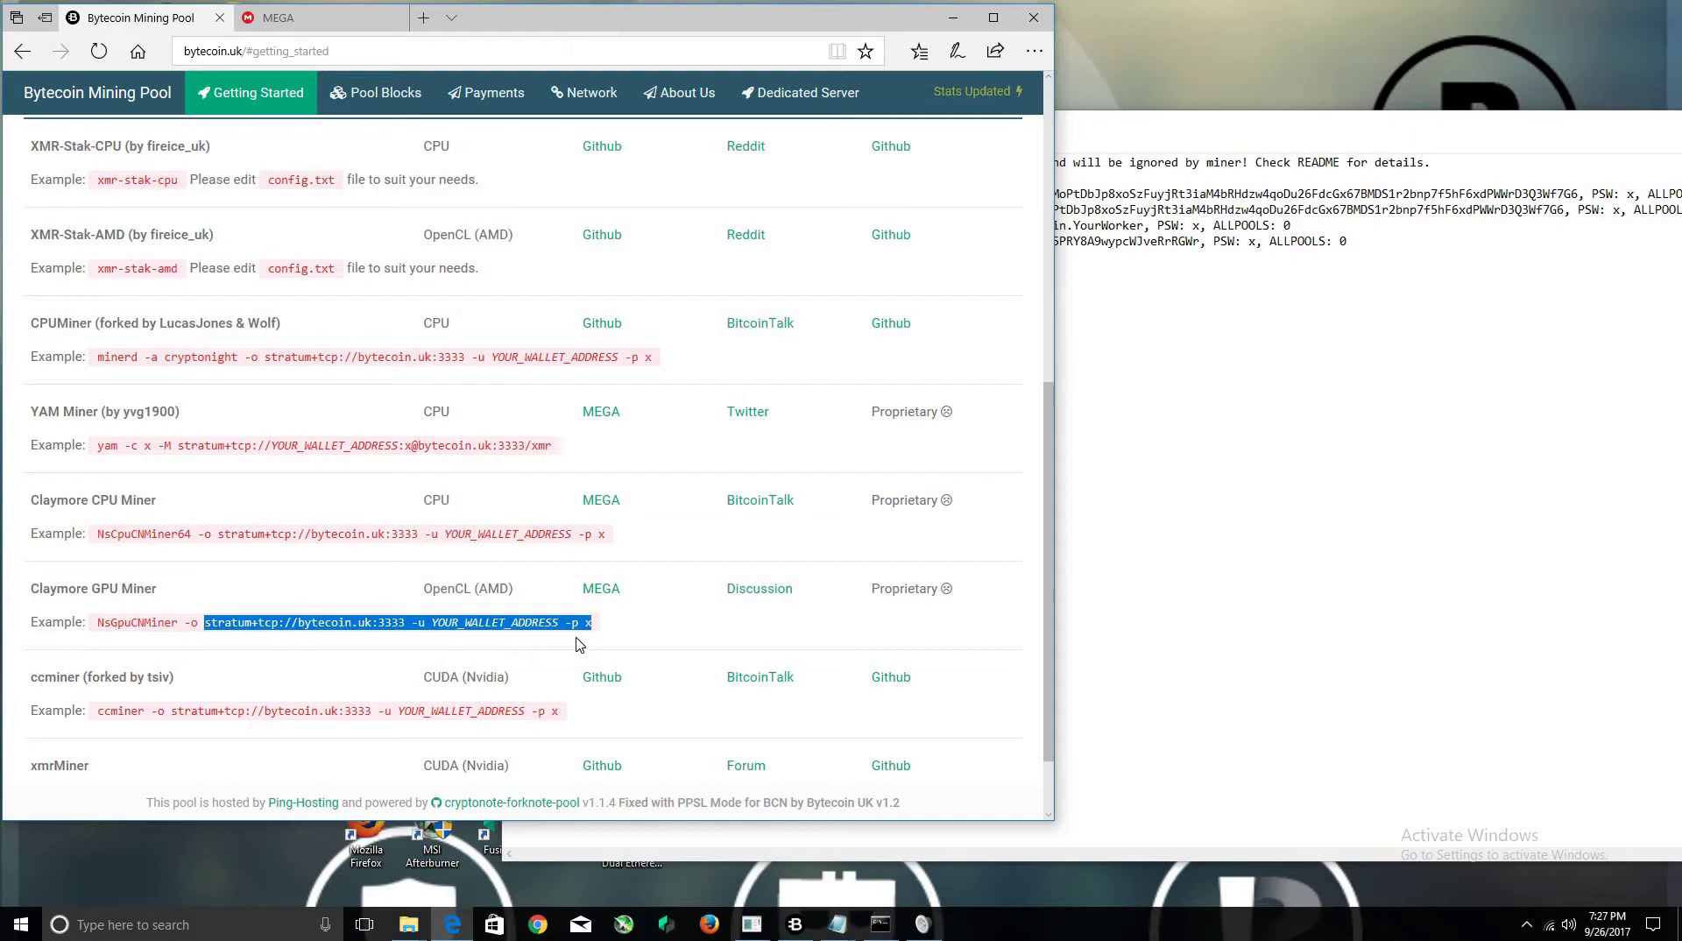
left_click(1248, 572)
left_click(572, 262)
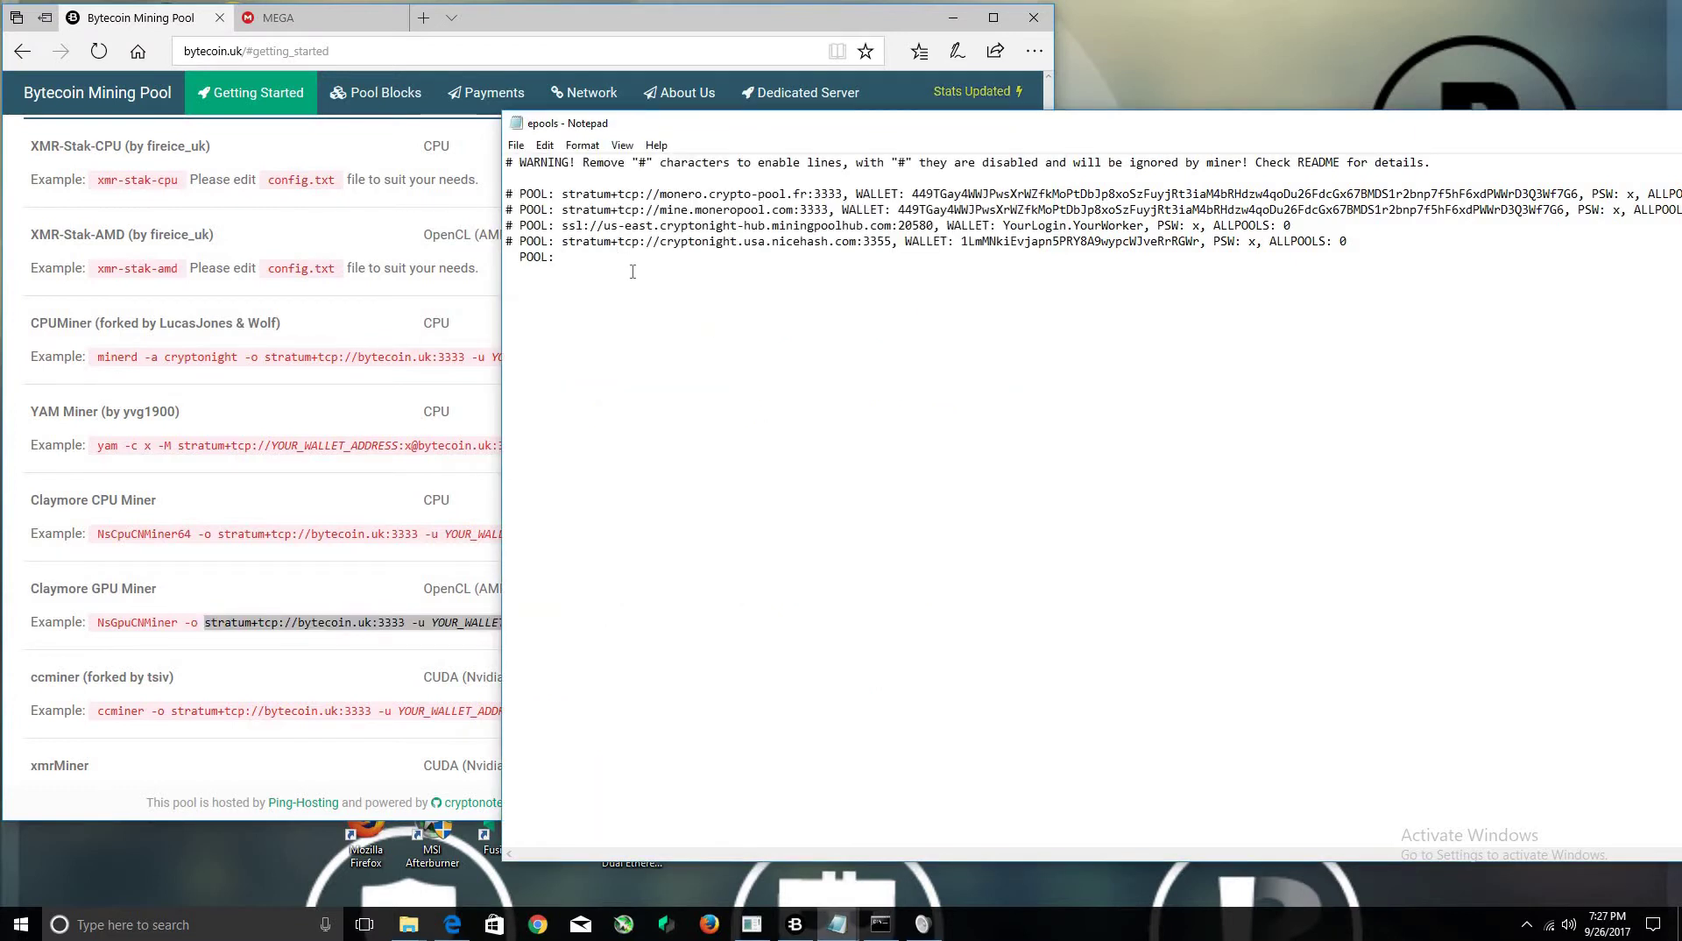
key("ctrl+v")
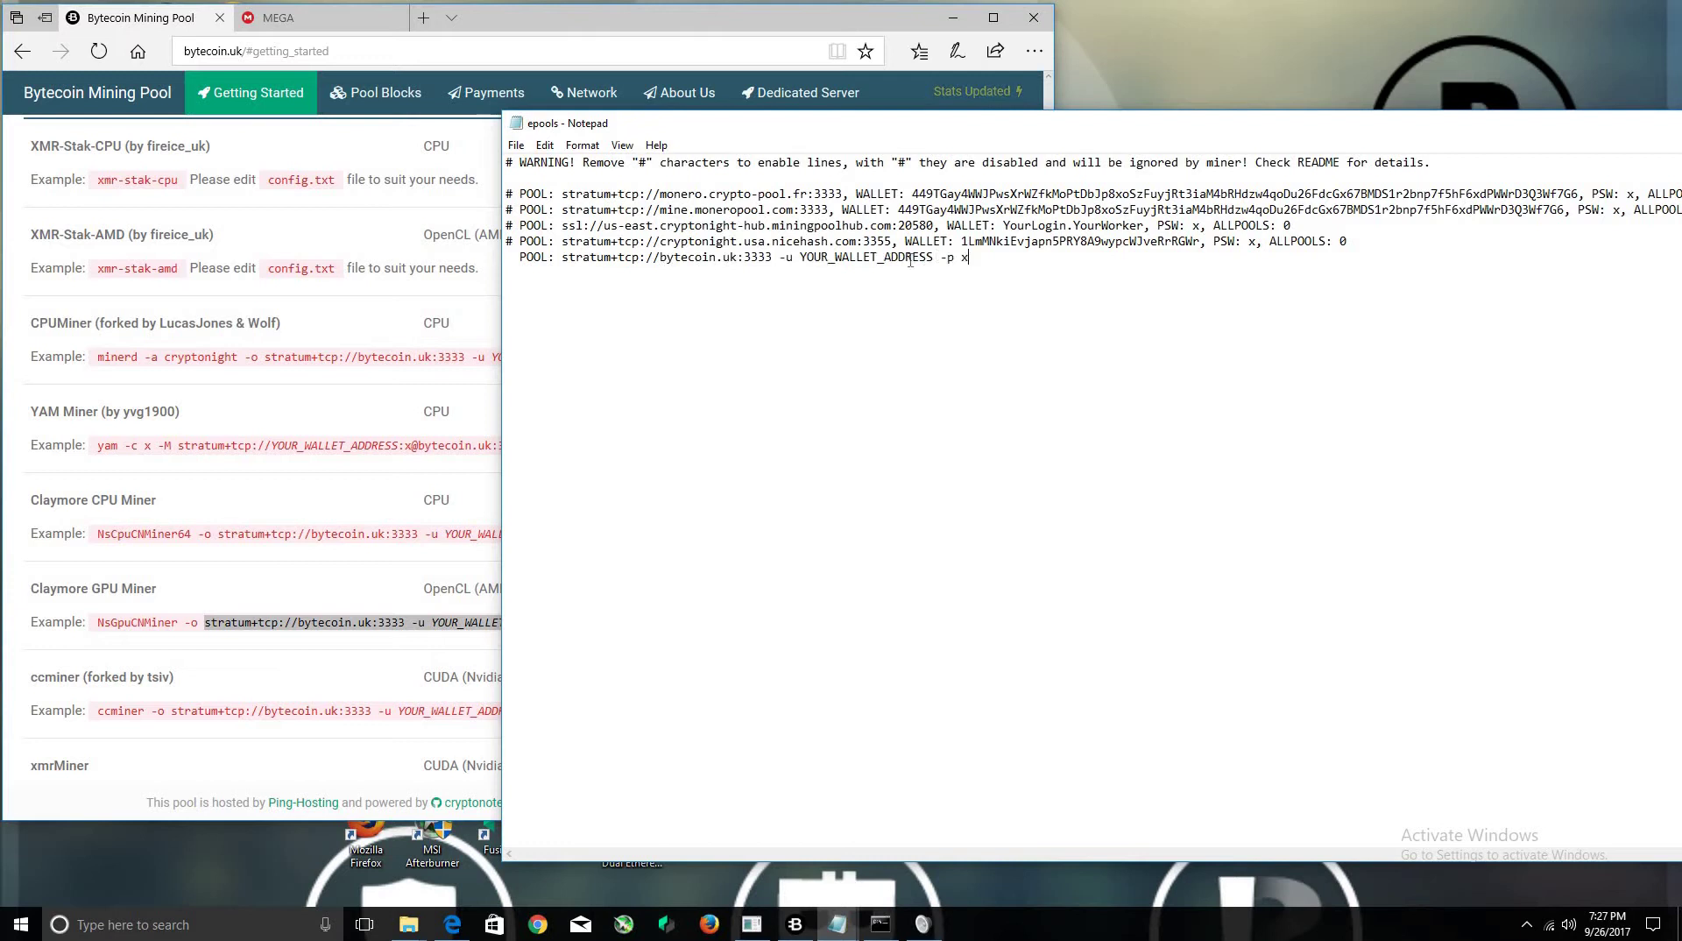
- Replace the YOUR_WALLET_ADDRESS placeholder in the new POOL line with the wallet address copied from the pool's stats lookup field
left_click_drag(934, 258, 799, 258)
key("BackSpace")
key("BackSpace")
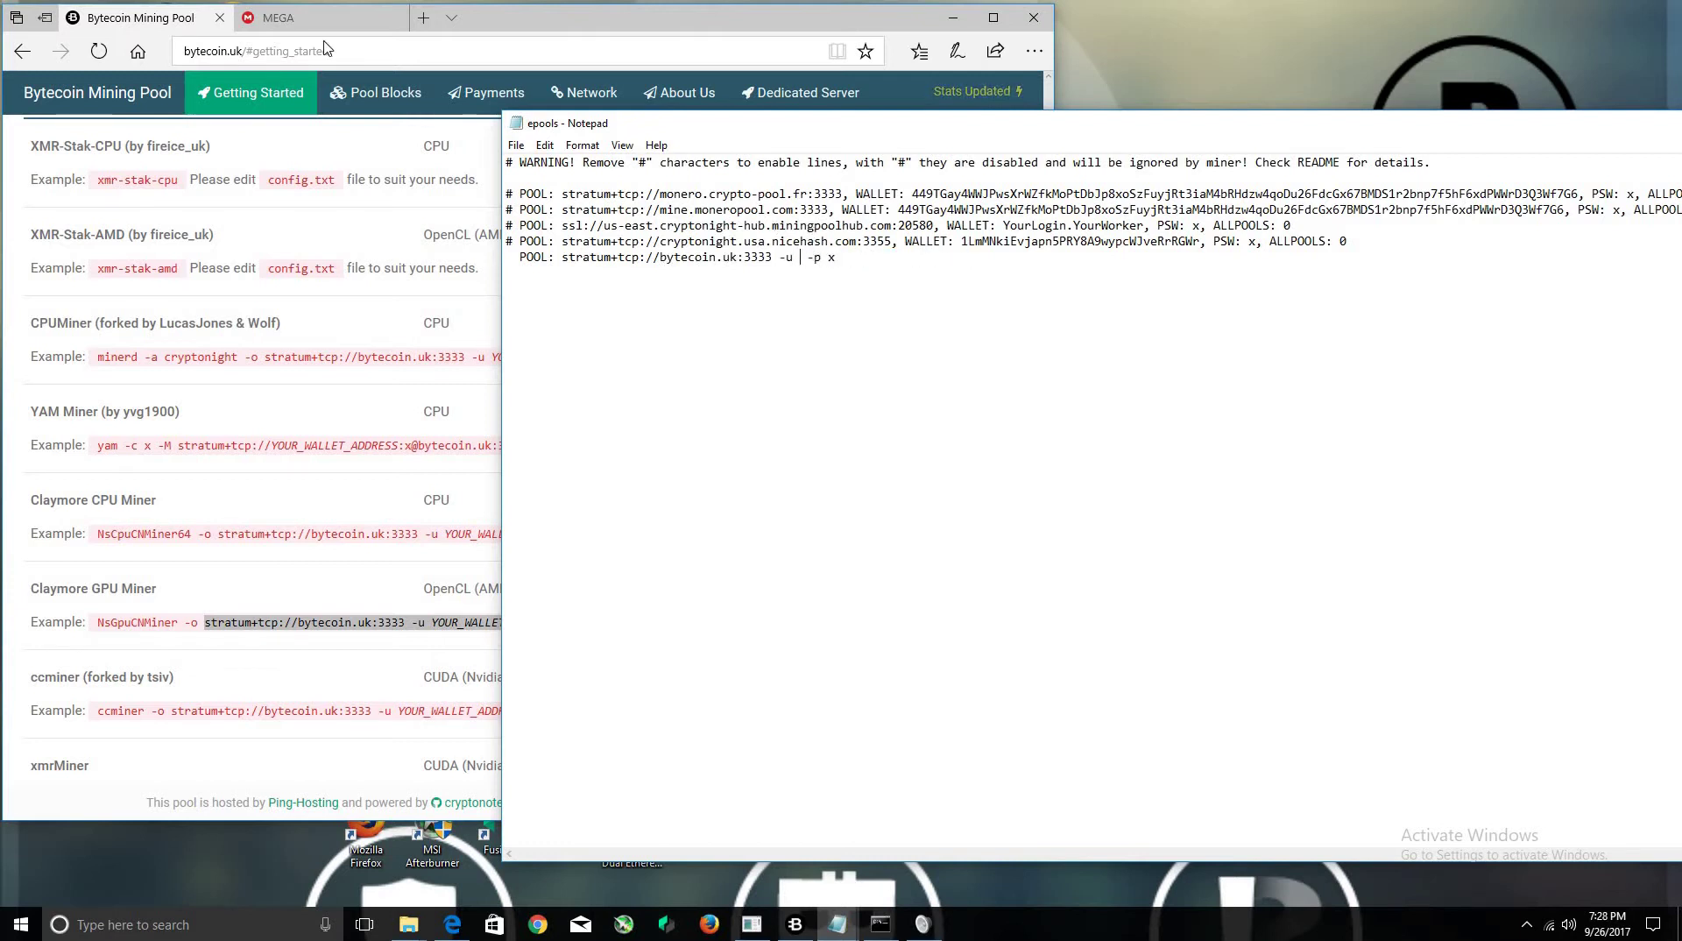
left_click(258, 360)
scroll(259, 359, "up", 15)
key("alt+Left")
scroll(549, 720, "down", 4)
left_click_drag(744, 465, 31, 452)
key("ctrl+c")
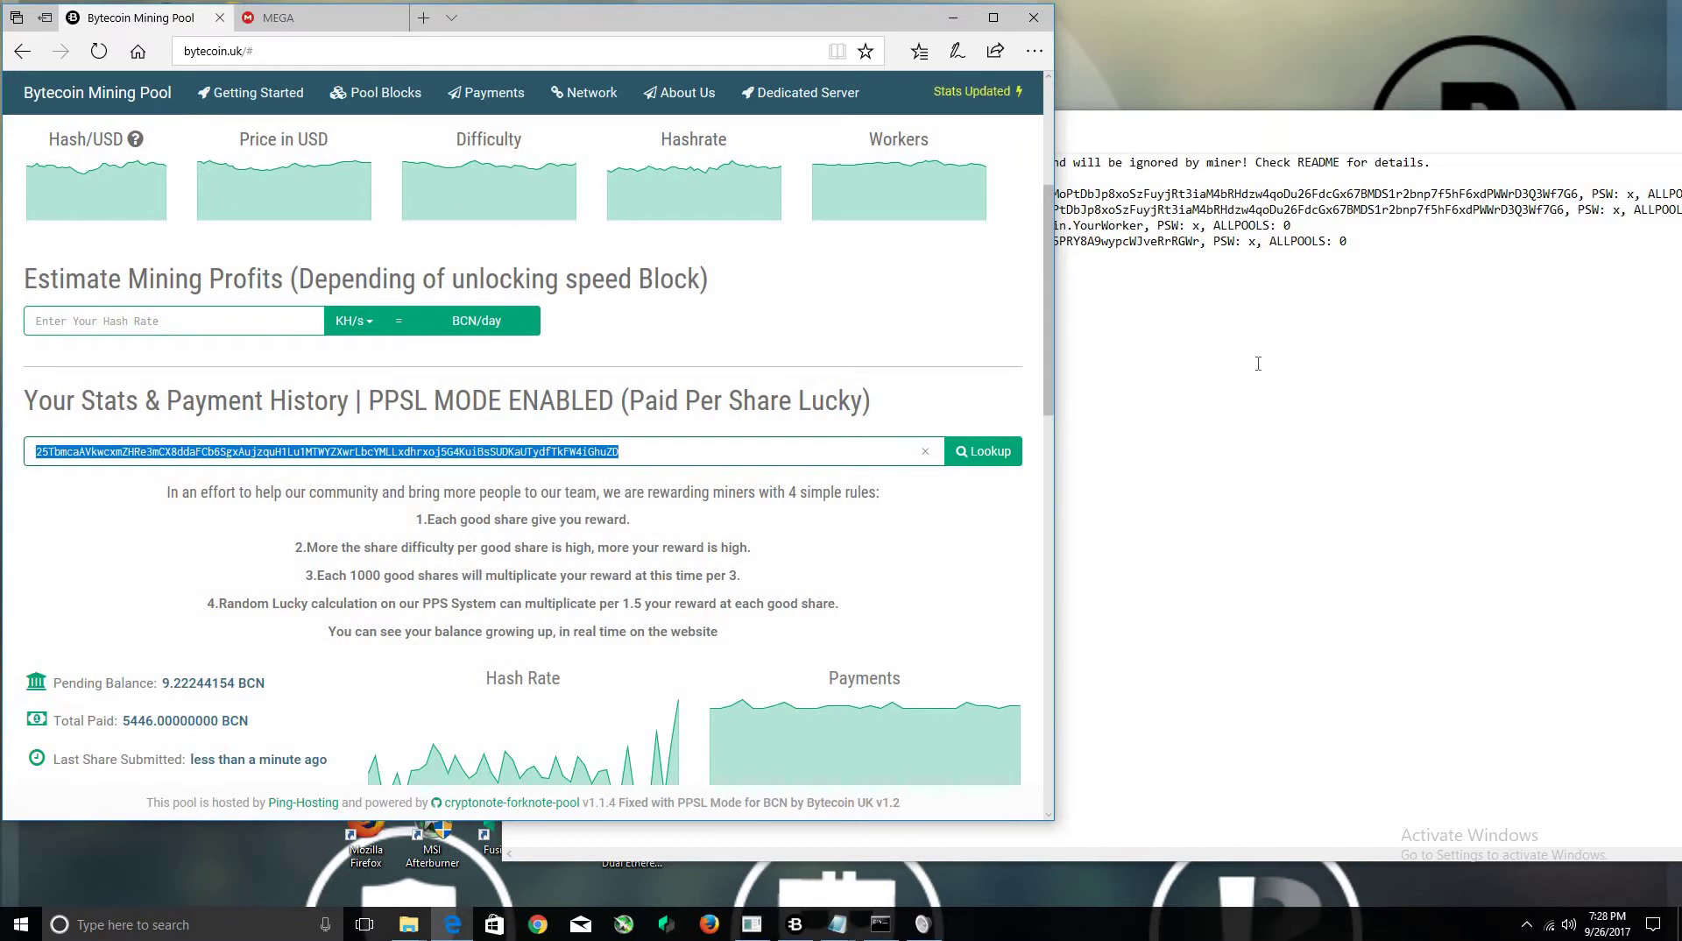
left_click(1258, 362)
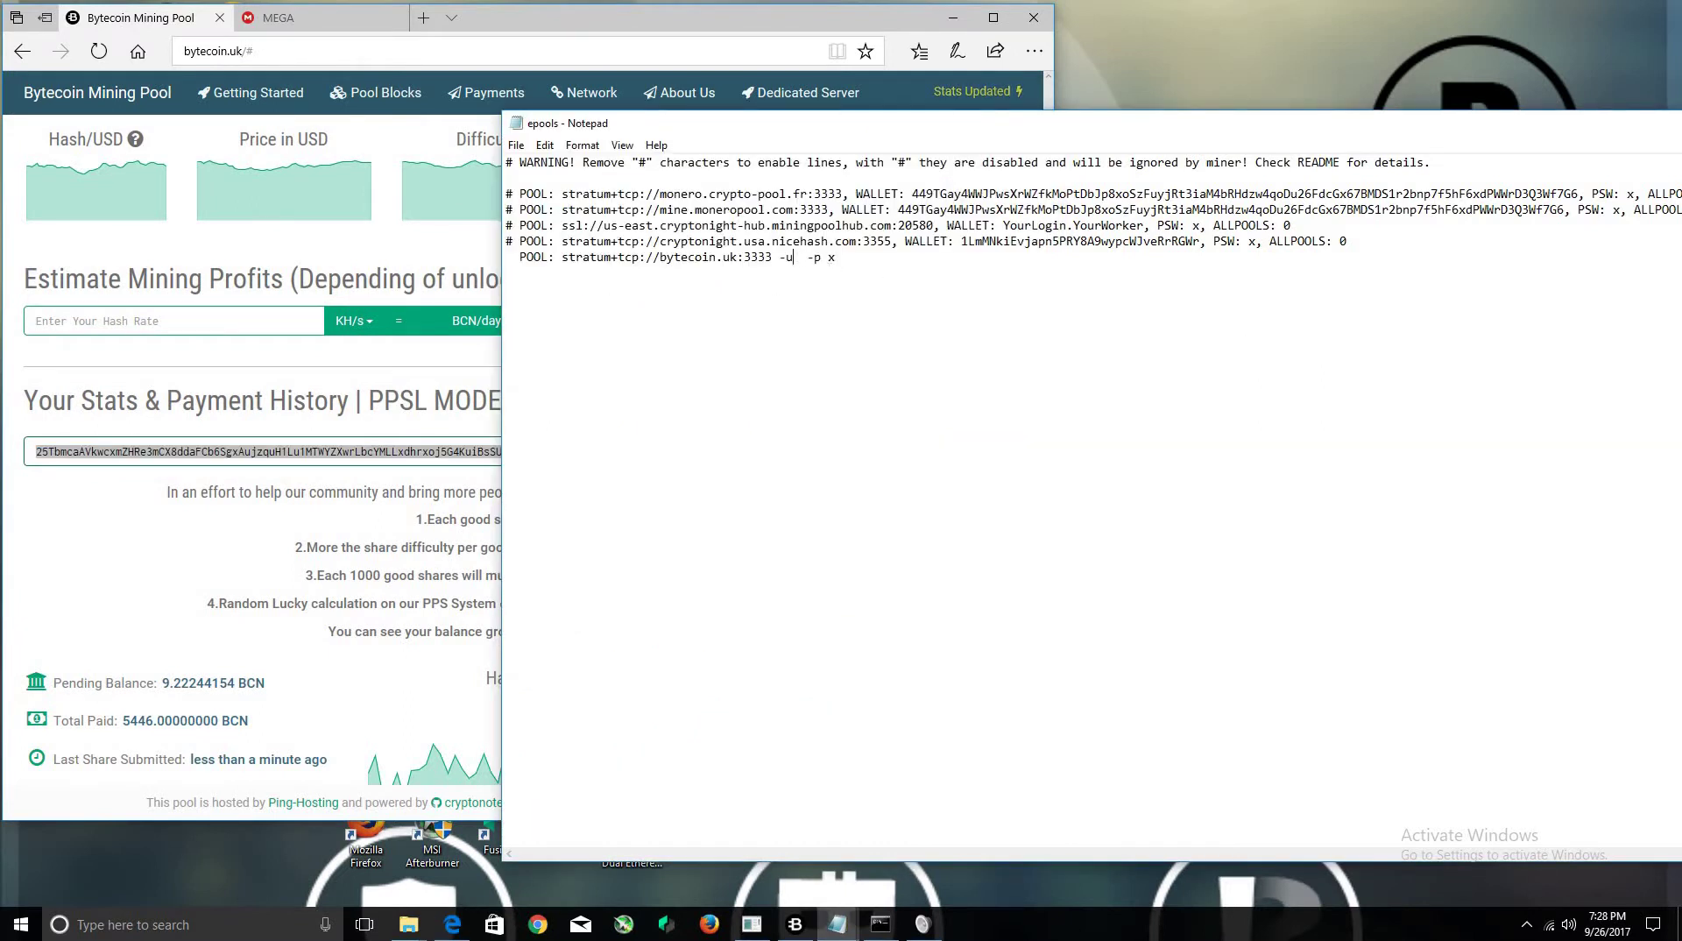
key("ctrl+v")
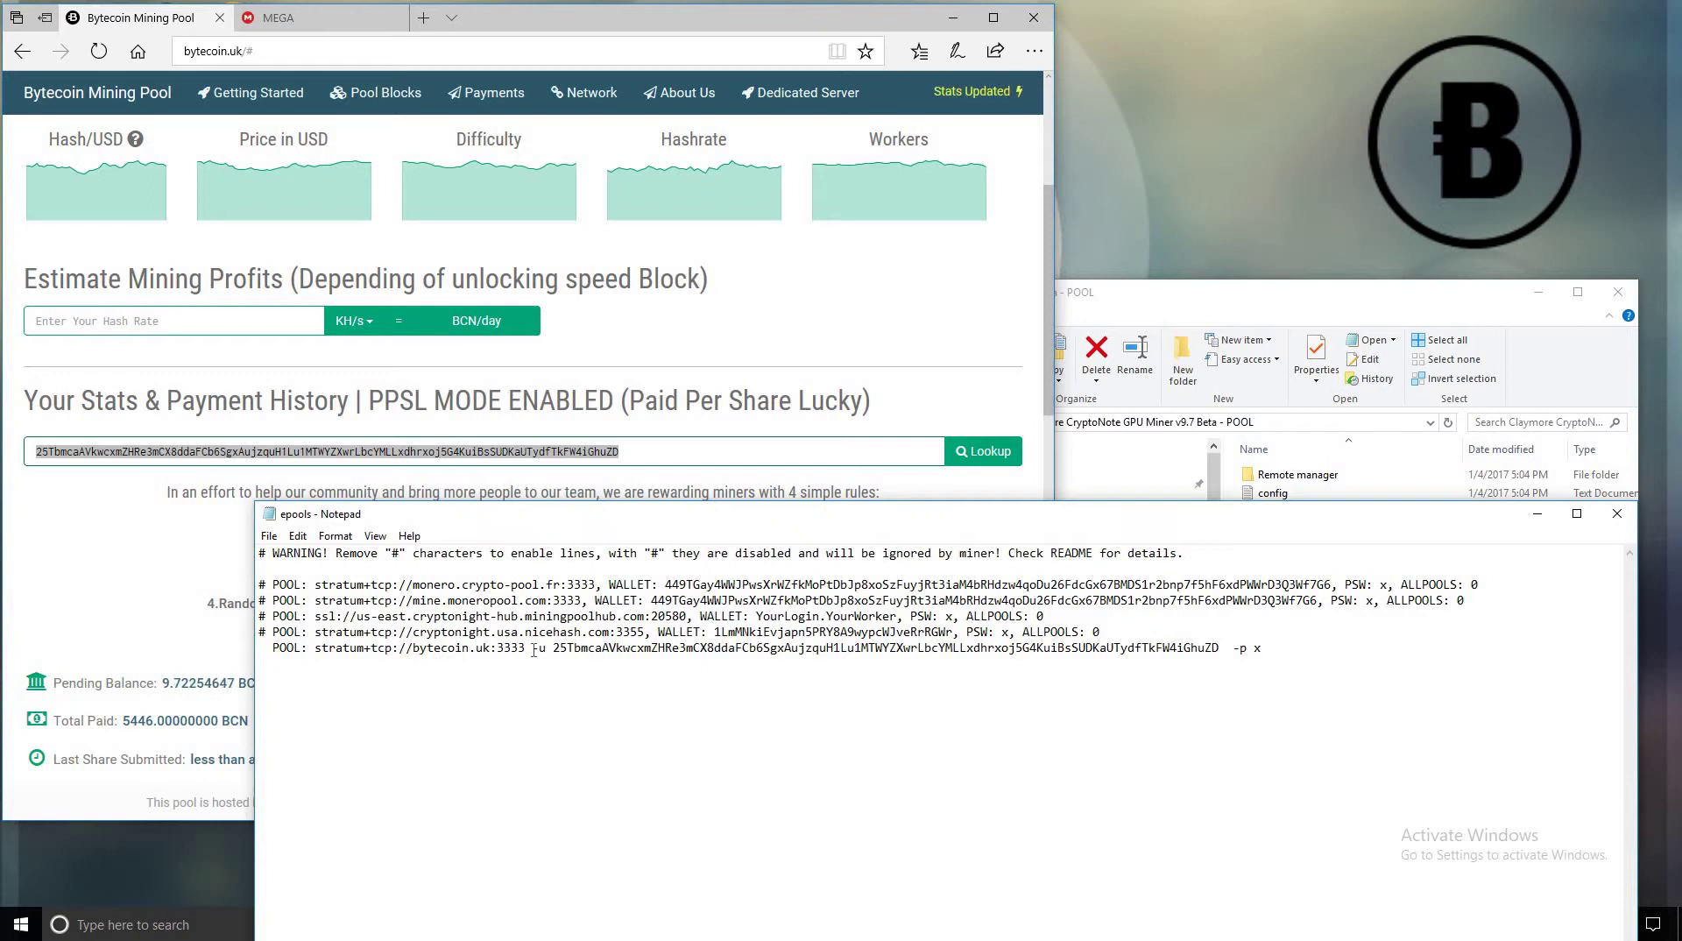
- Copy the "-u" wallet address and "-p x" arguments from the new POOL line, and save and close epools
left_click_drag(531, 647, 1267, 650)
right_click(1218, 652)
left_click(1266, 710)
left_click(369, 744)
left_click_drag(1314, 517, 1306, 473)
left_click(261, 492)
left_click(289, 550)
left_click_drag(1578, 472, 1211, 439)
left_click(1205, 437)
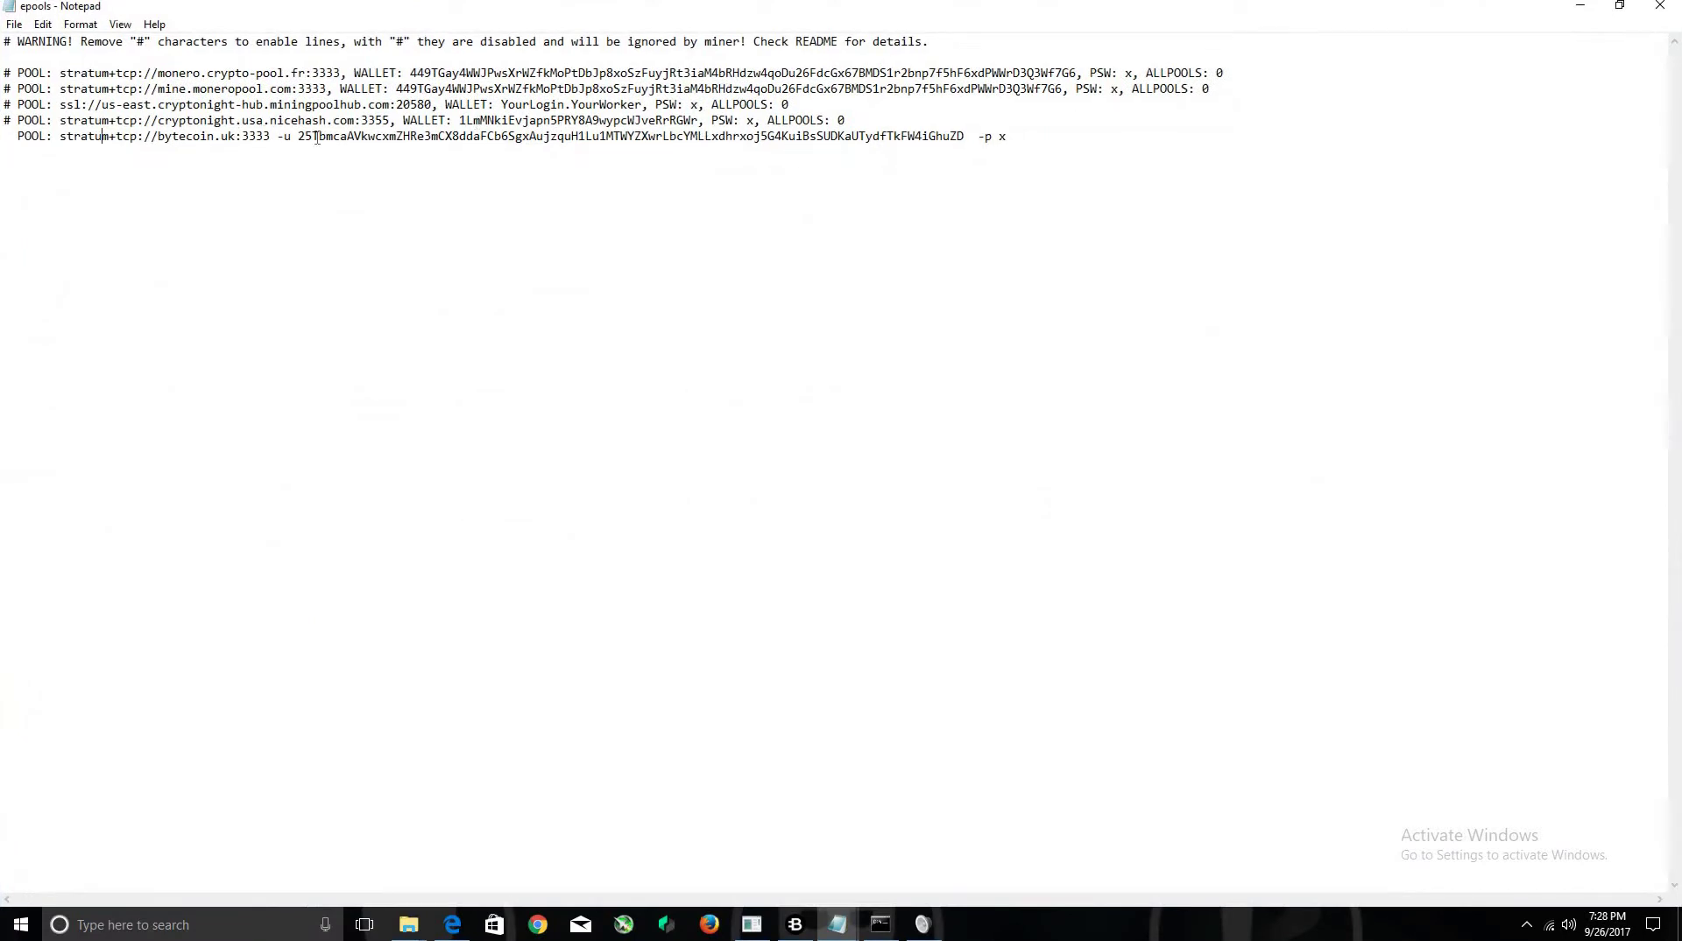
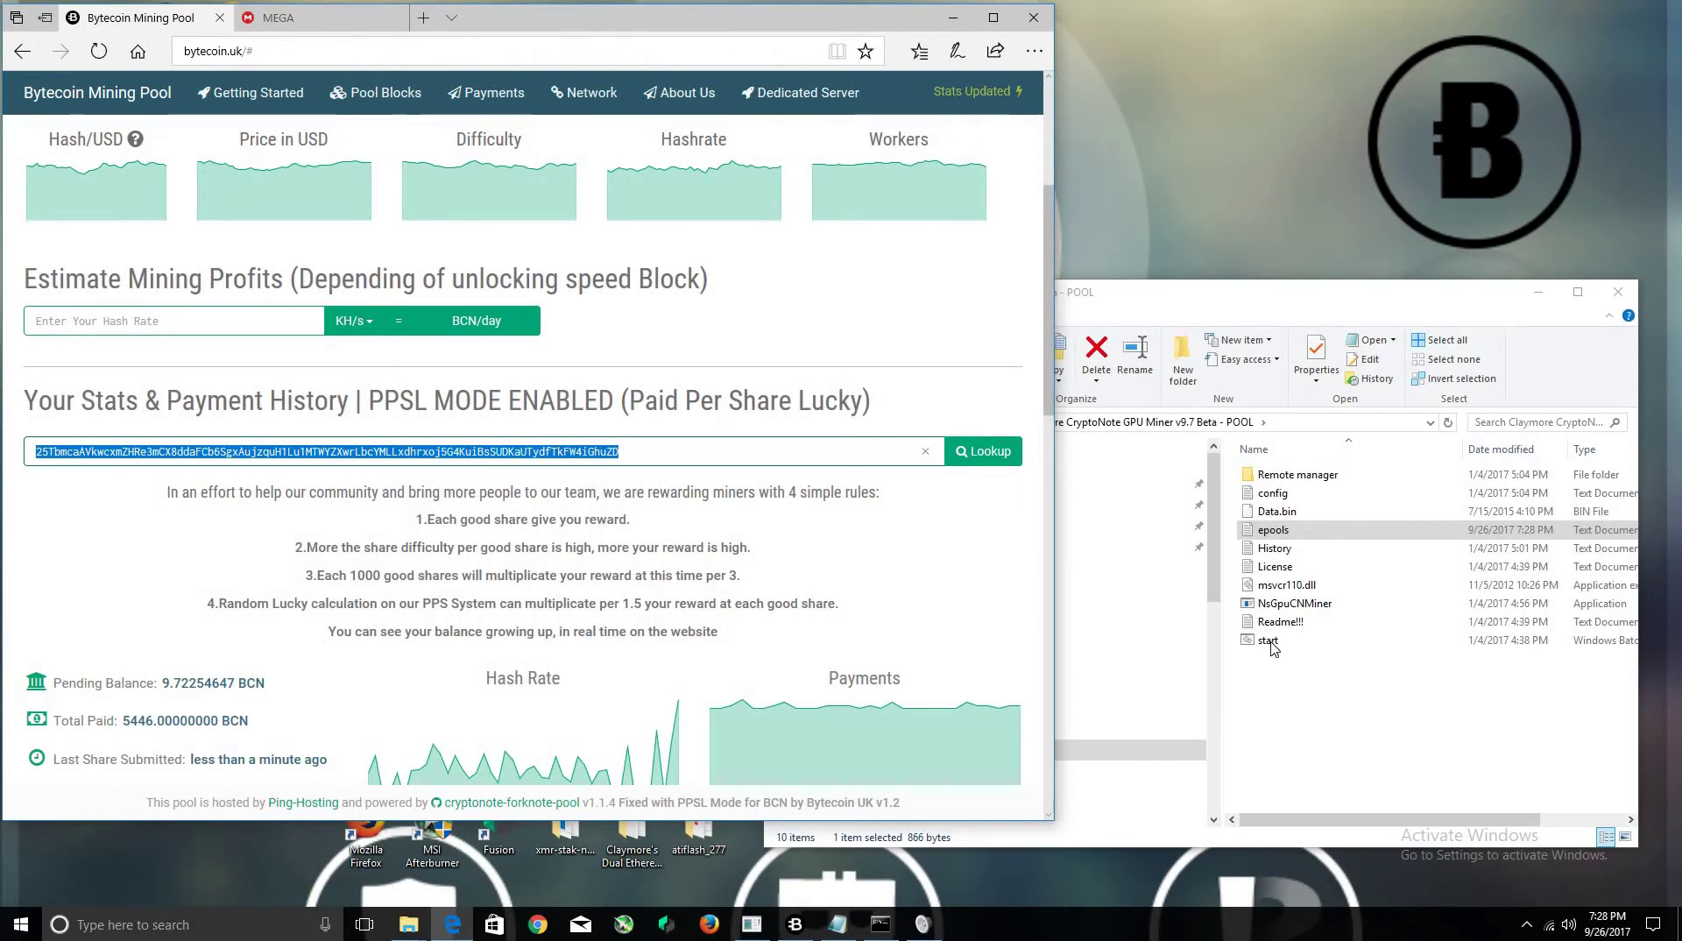
- Edit the start batch file to append the copied wallet and "-p x" arguments after NsGpuCNMiner.exe, and save and close it
left_click(1268, 640)
right_click(1270, 640)
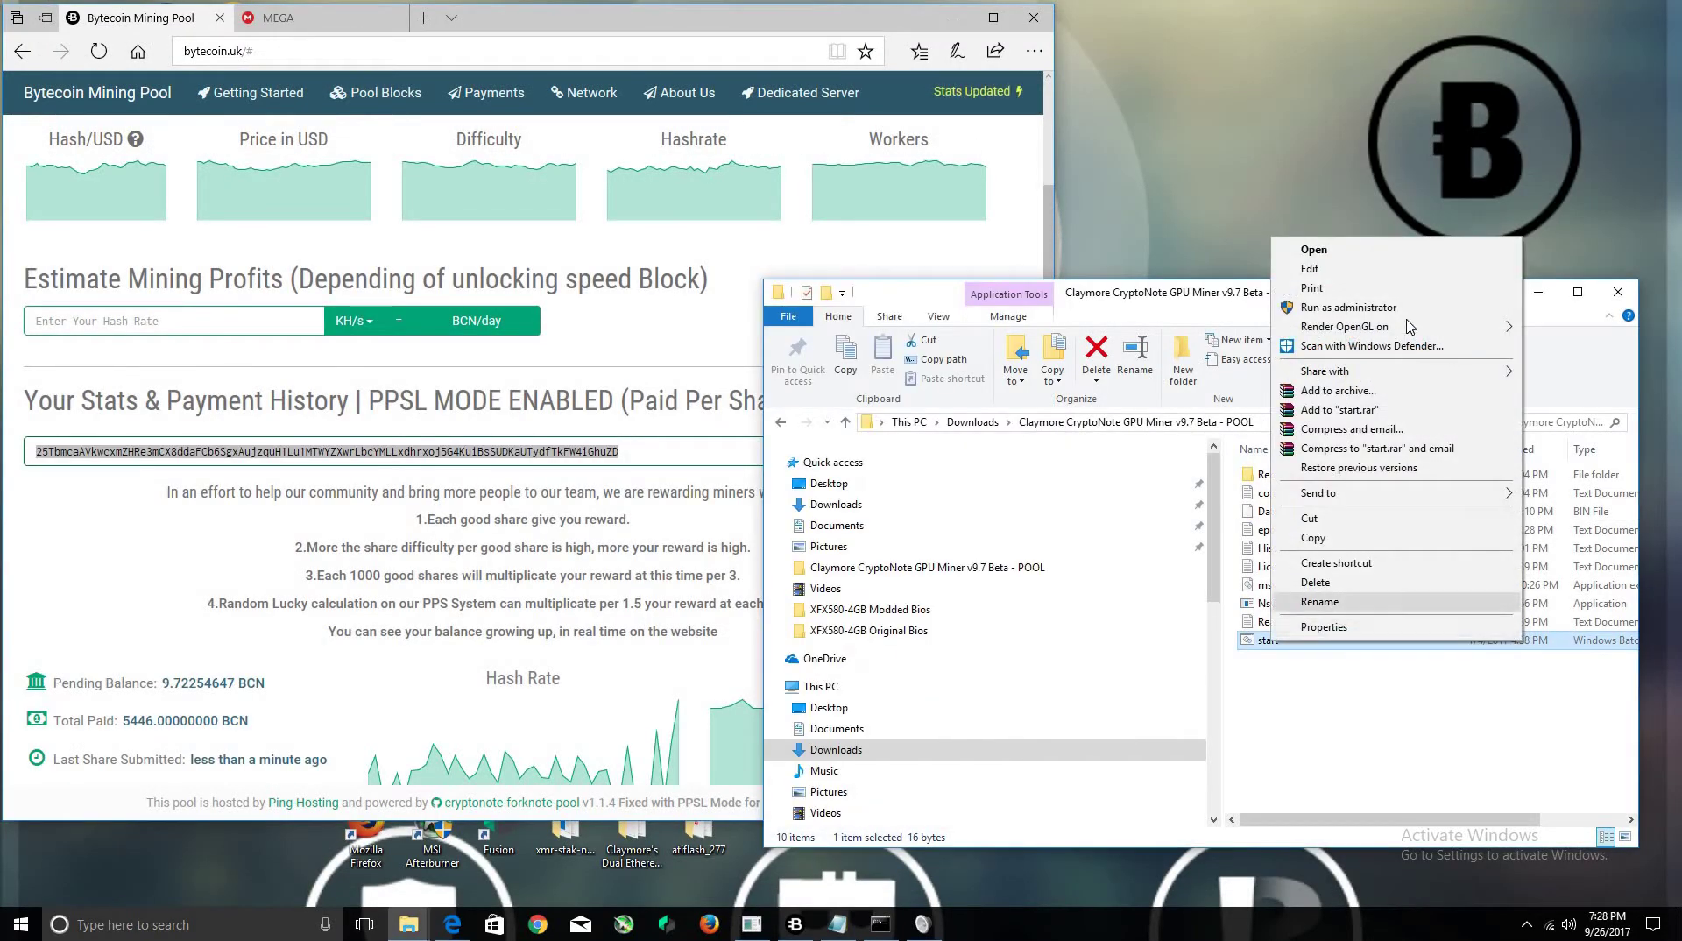
left_click(1402, 270)
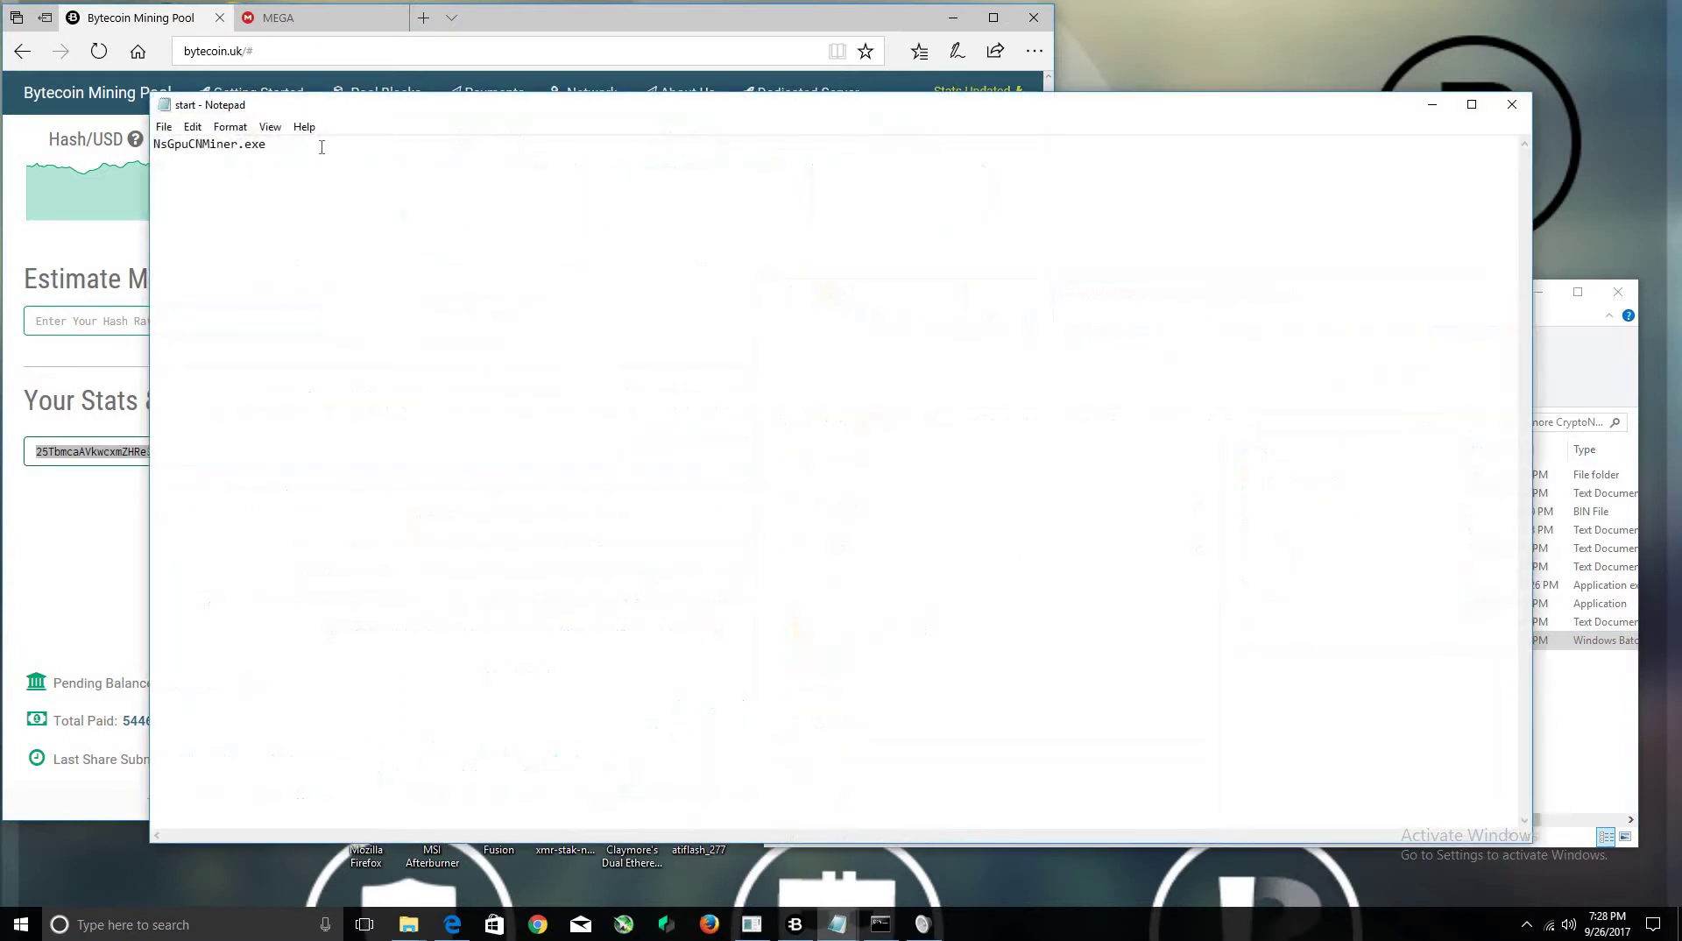
right_click(319, 143)
left_click(387, 219)
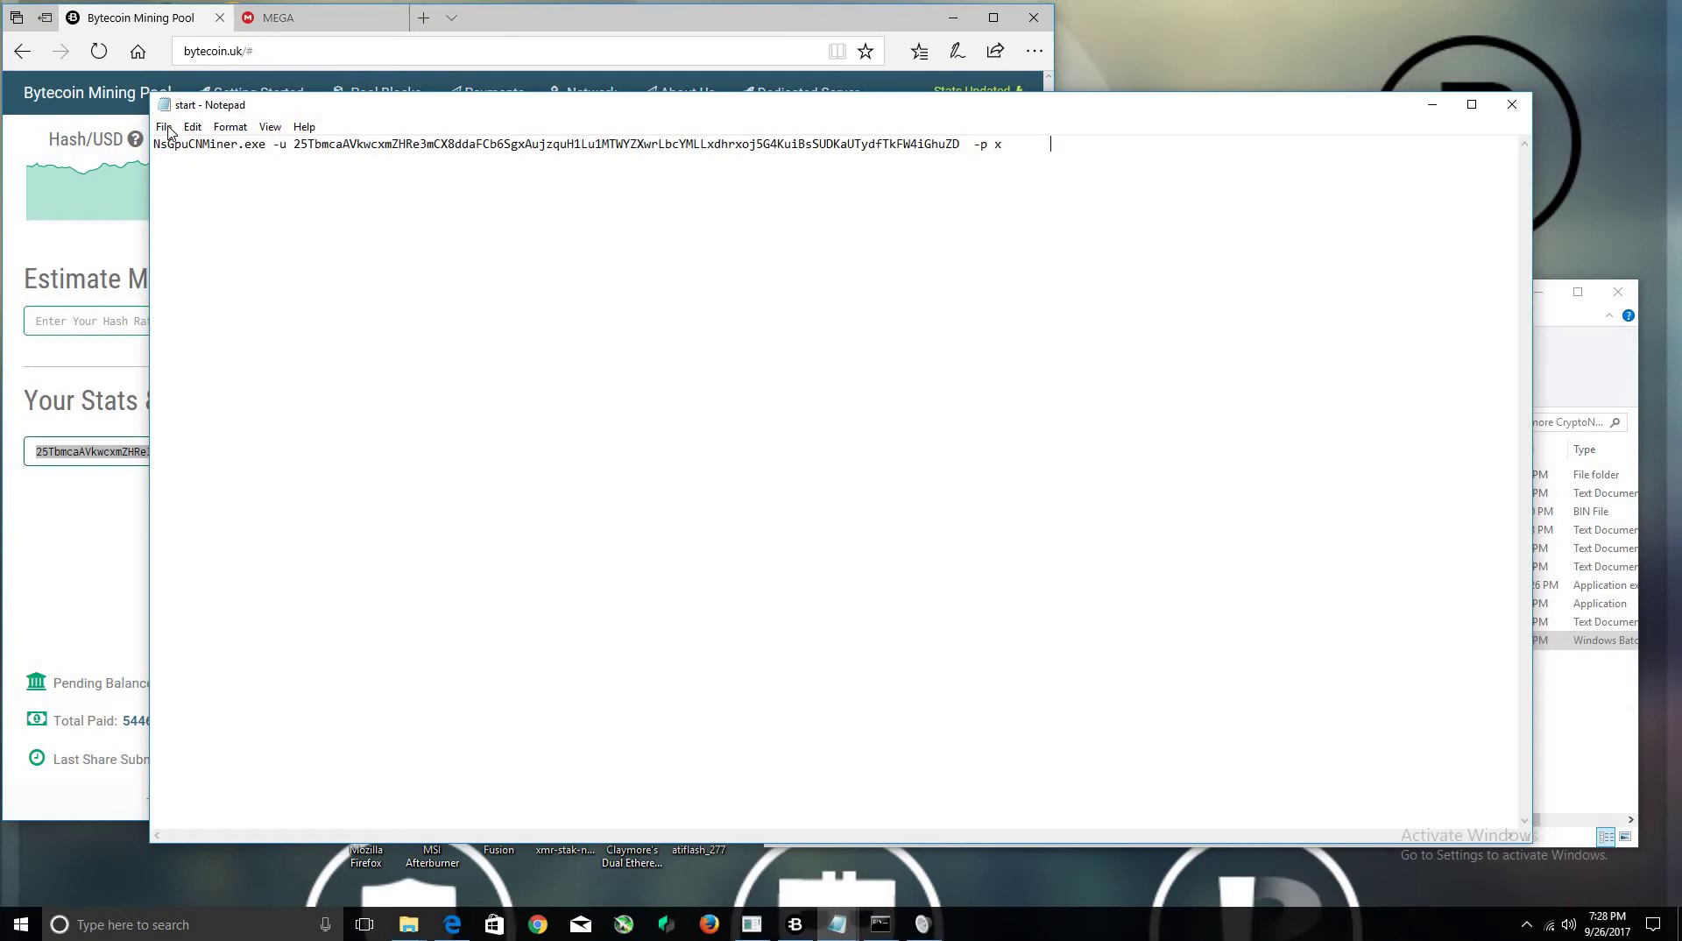
left_click(191, 127)
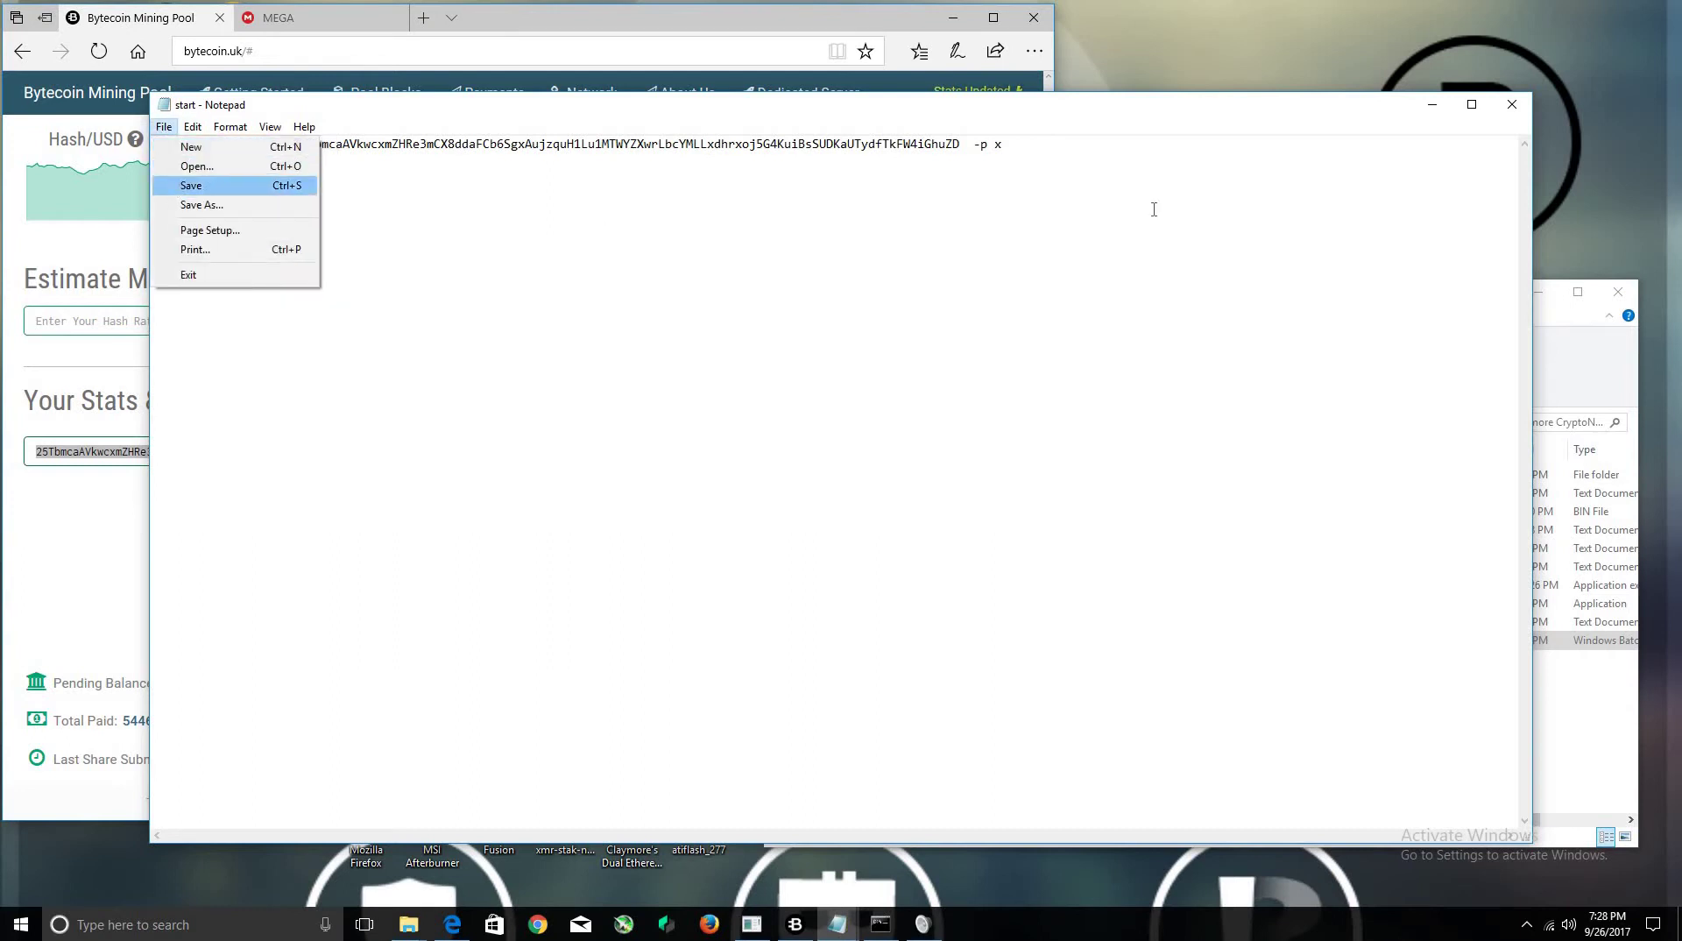
left_click(188, 187)
left_click(1511, 104)
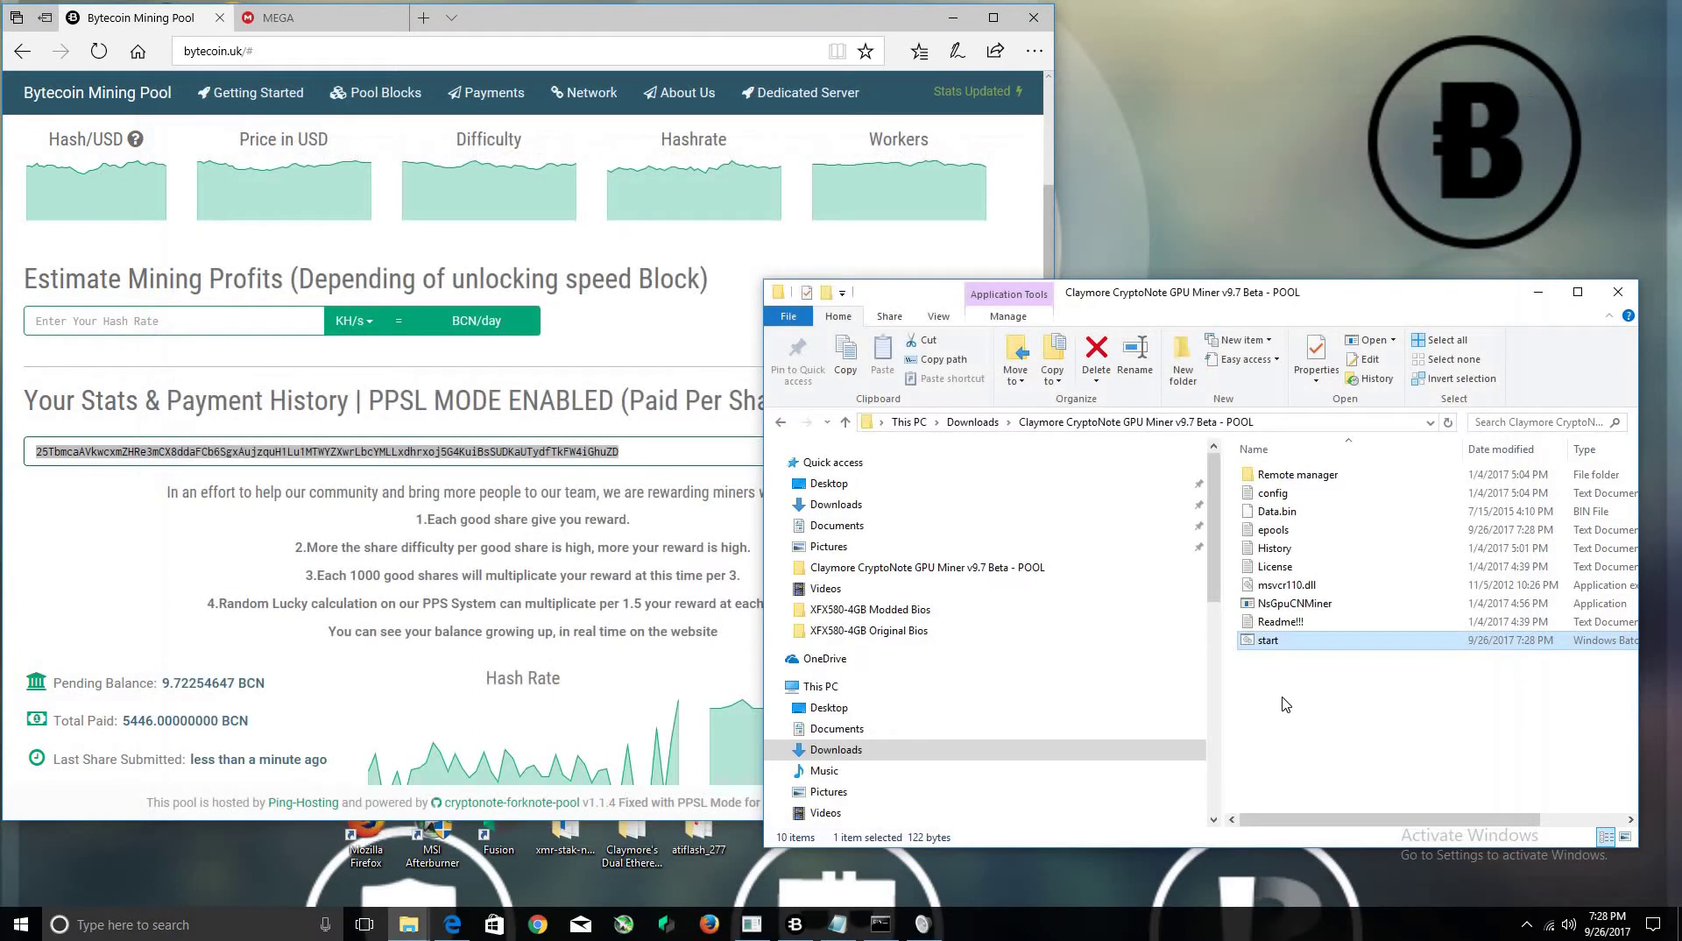
- Run the start batch file and arrange the miner console alongside the Bytecoin Mining Pool page
double_click(1266, 641)
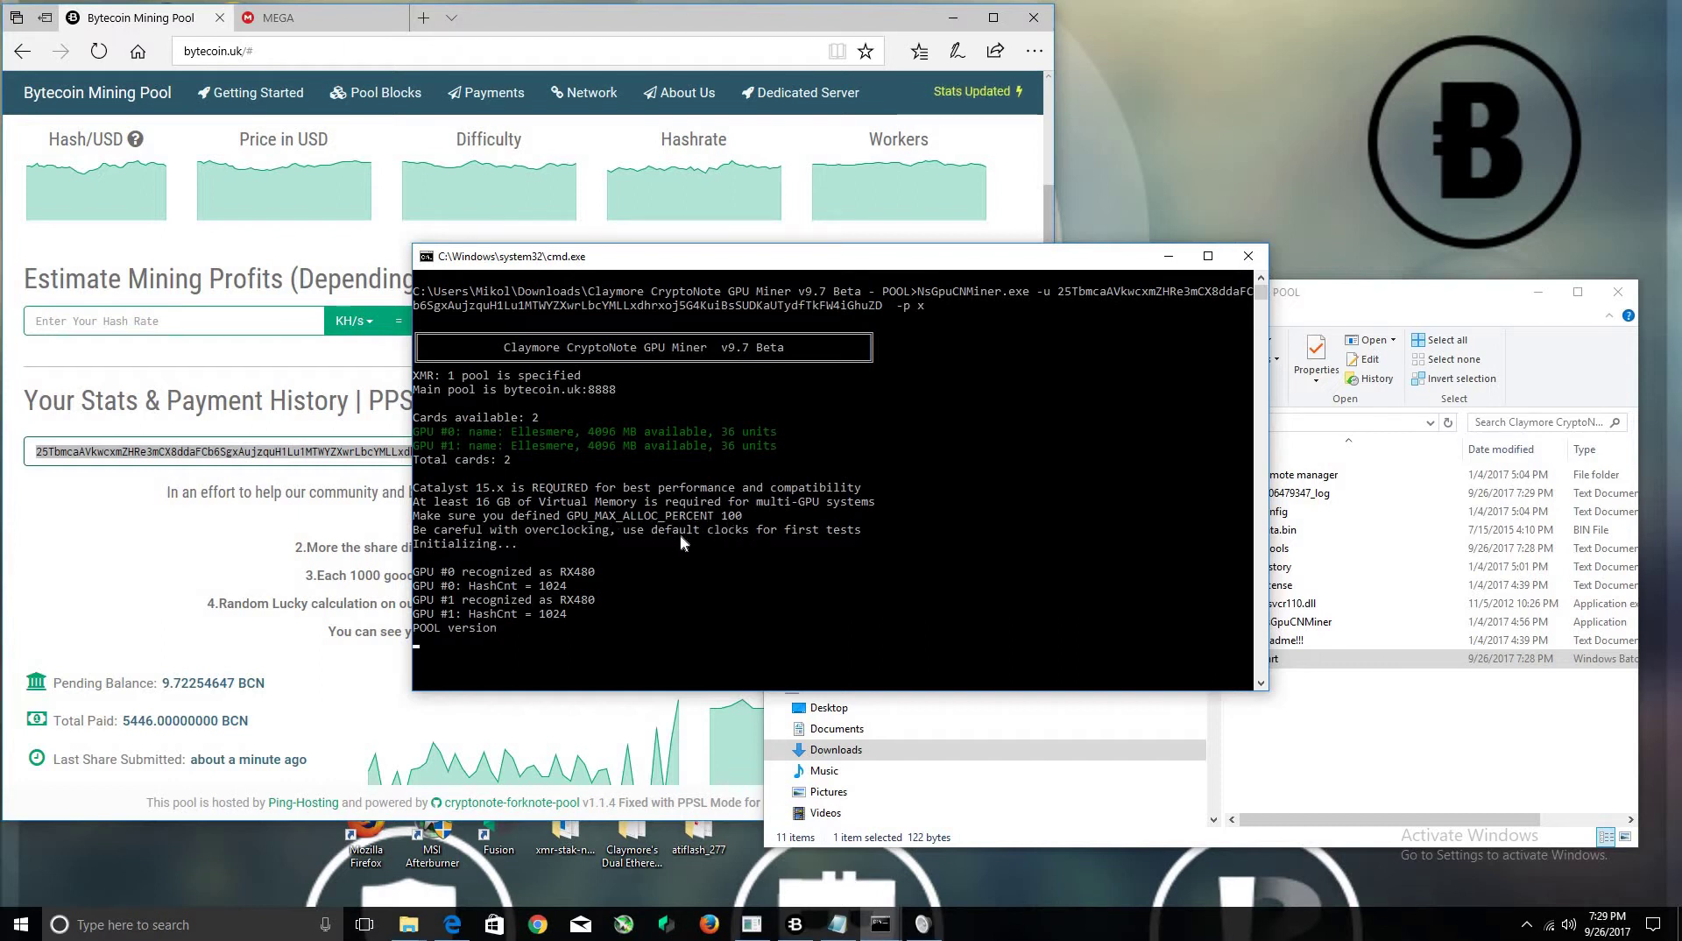
left_click_drag(1040, 267, 728, 105)
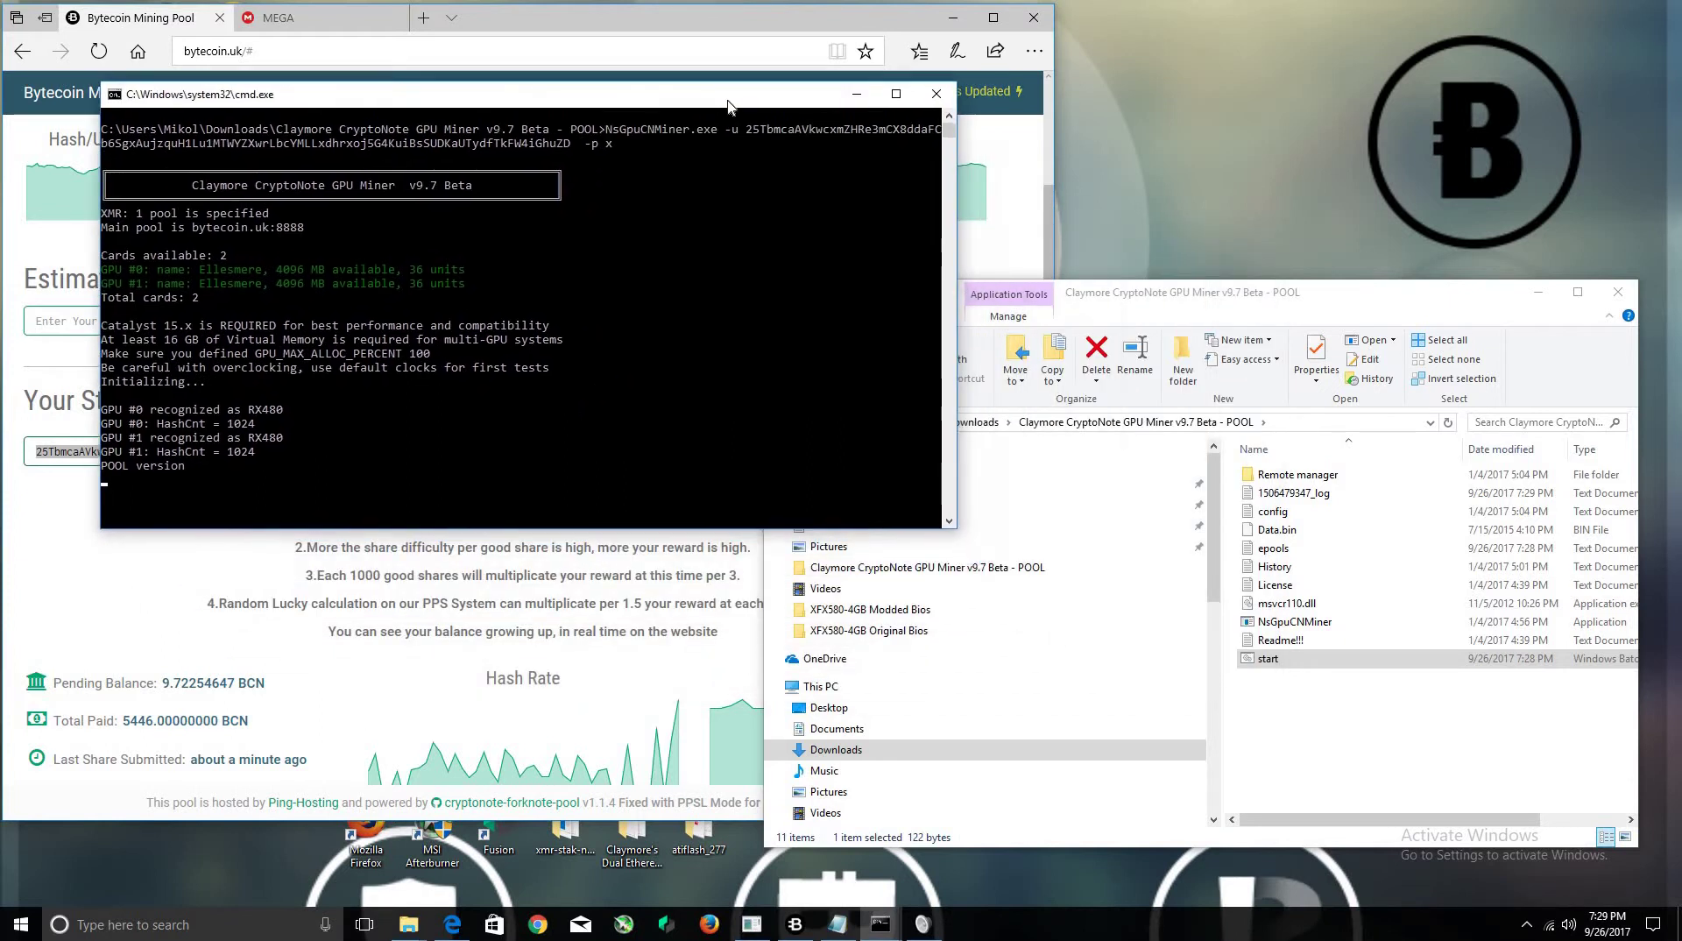
left_click(298, 17)
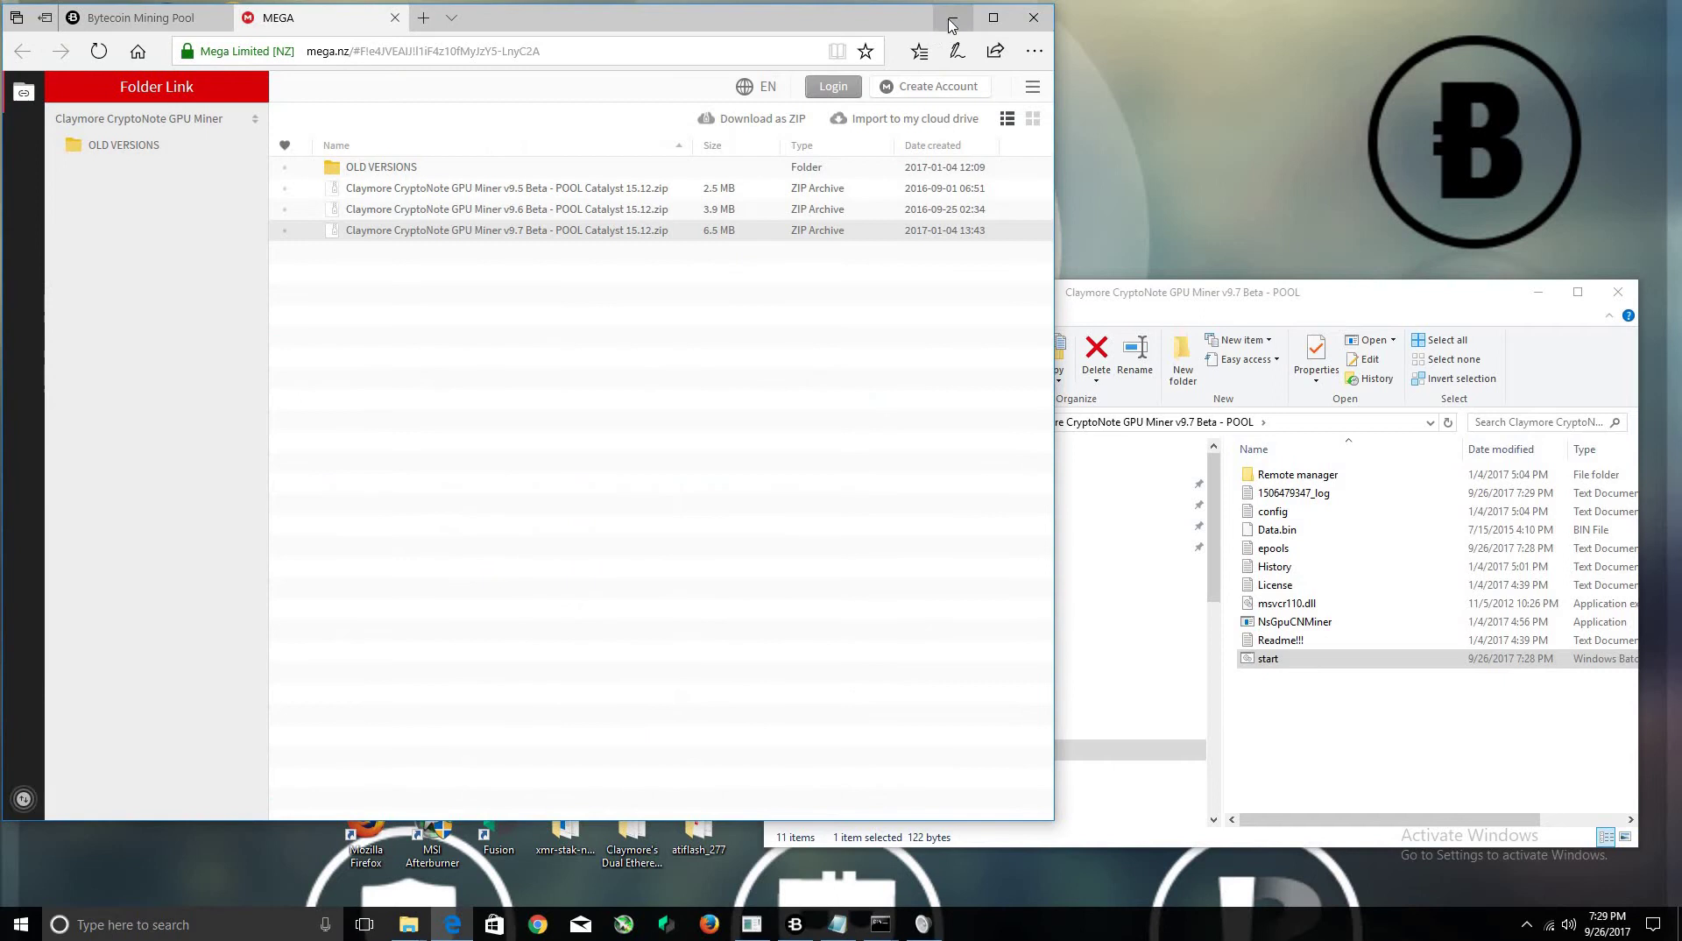
left_click_drag(872, 24, 866, 169)
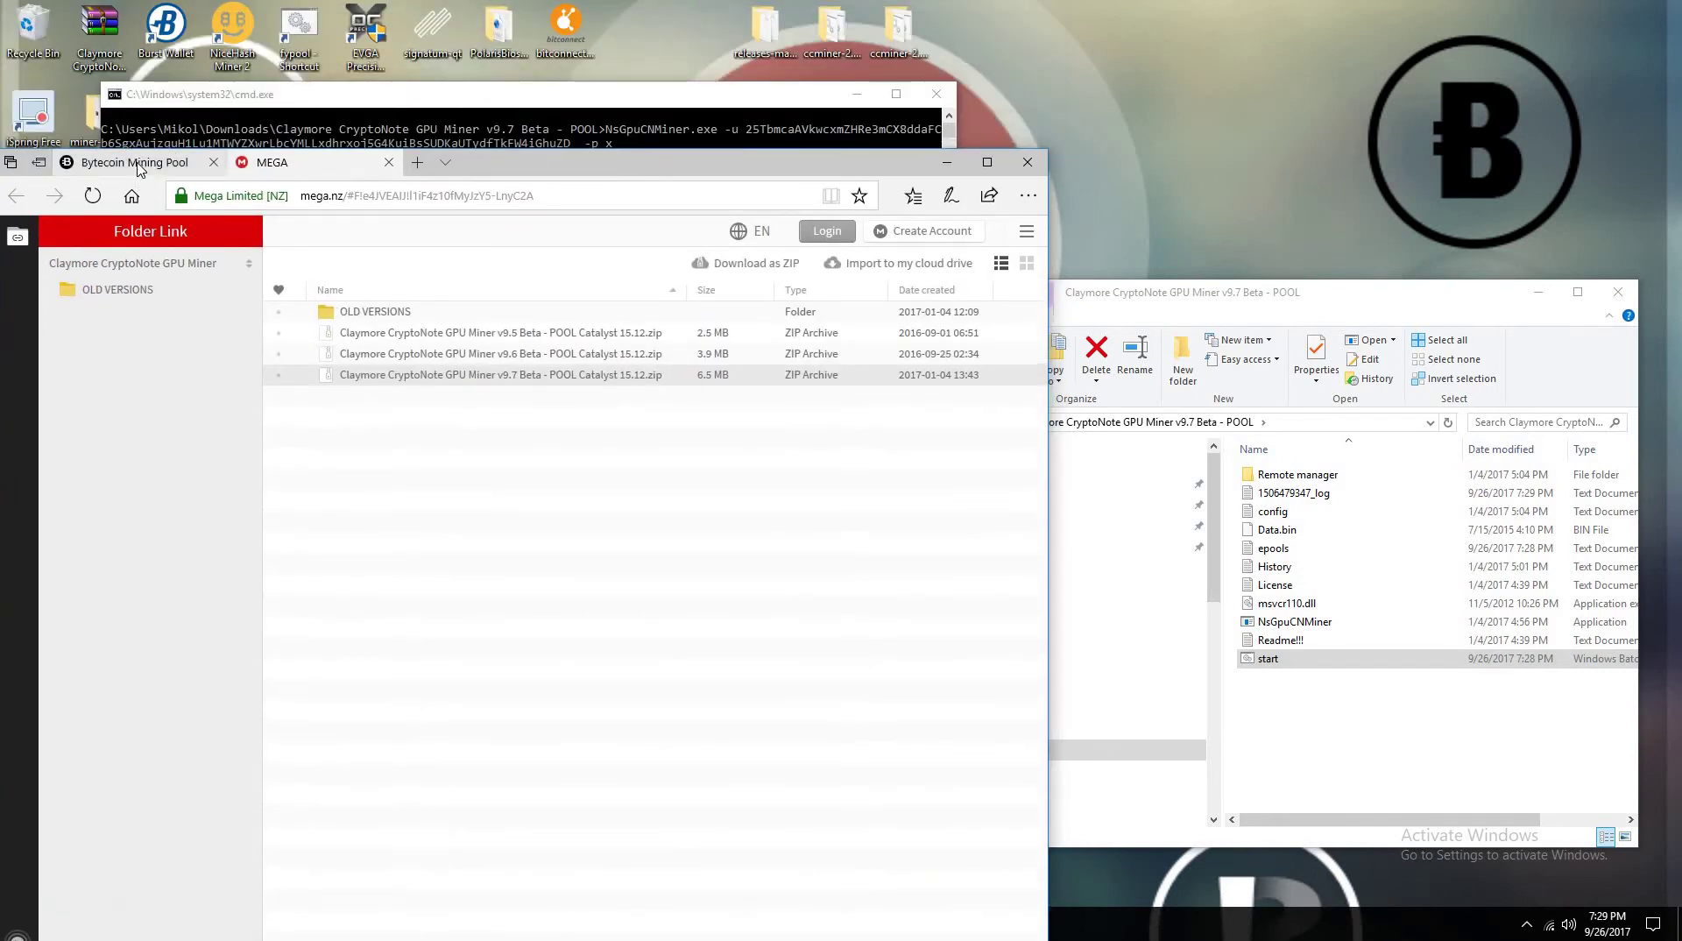
key("ctrl+Tab")
left_click(624, 109)
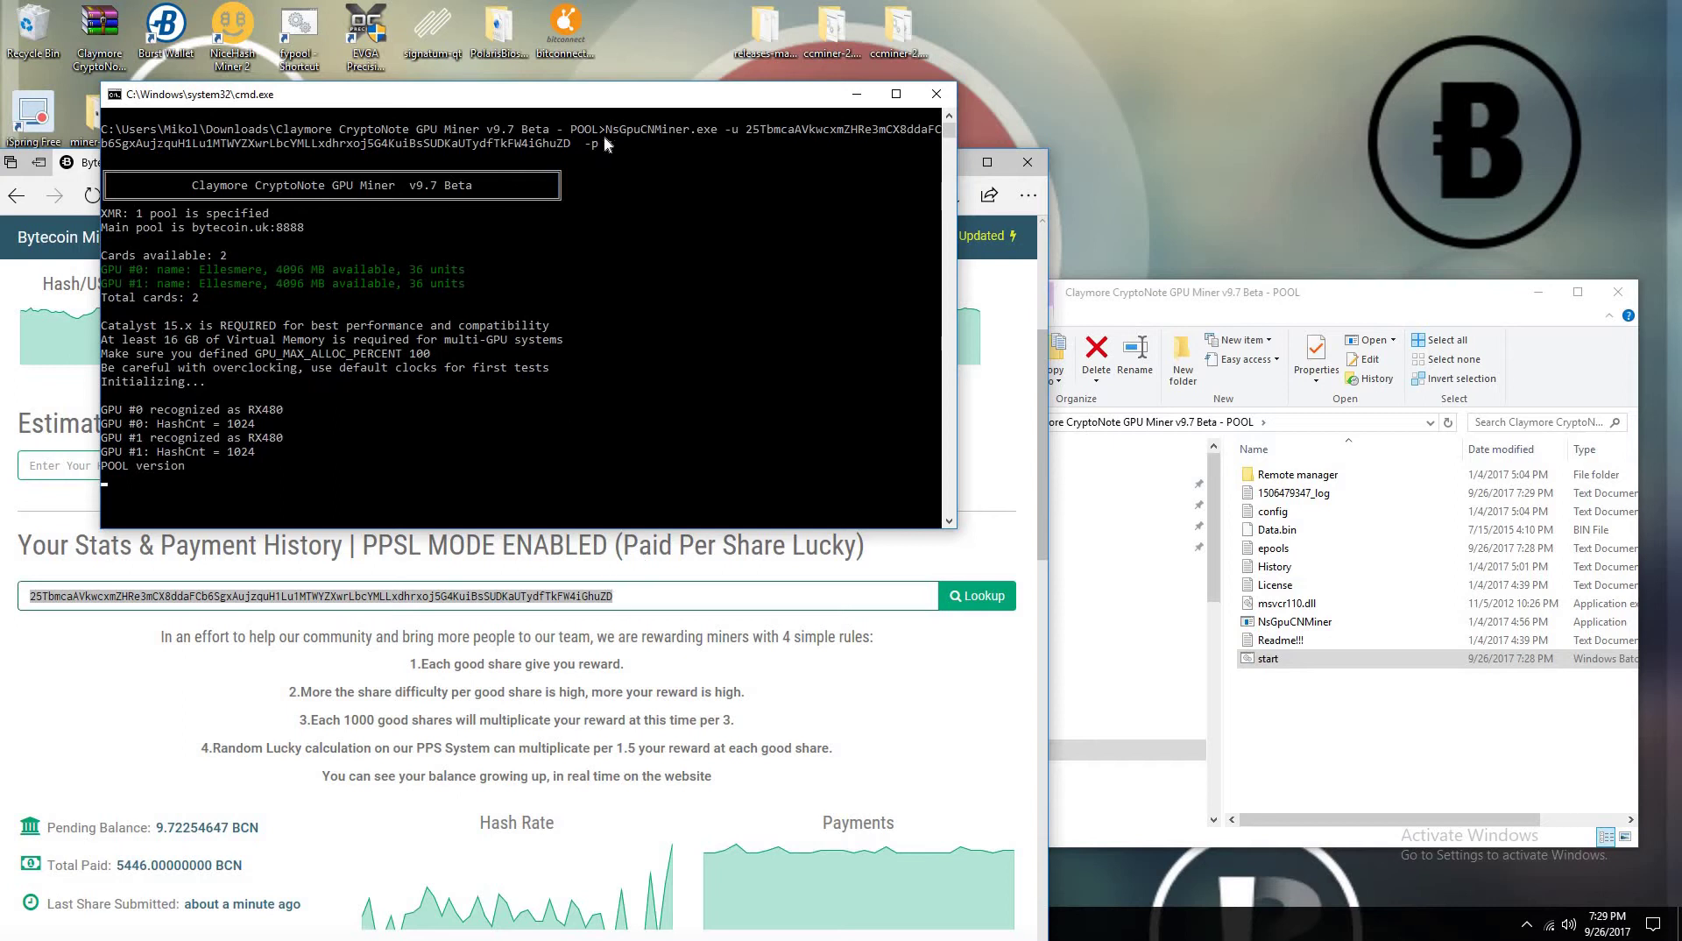
left_click_drag(605, 93, 1021, 52)
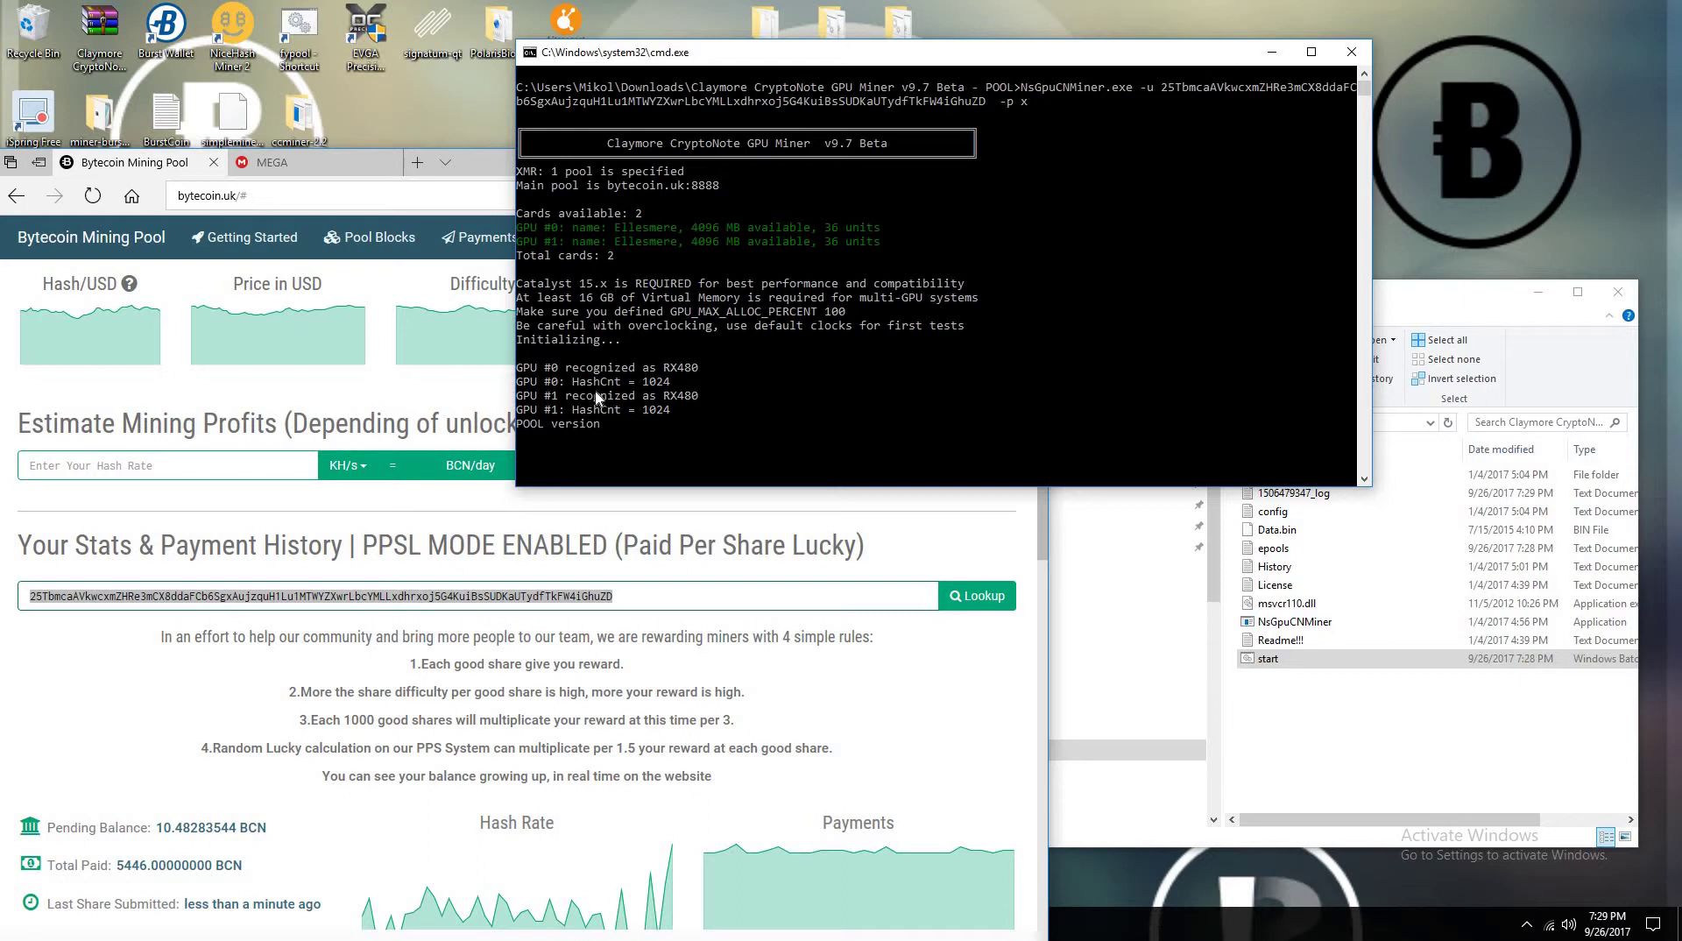
- Minimize the browser window and close the console of the other GPU miner working on us.ubiqpool.io
left_click(484, 172)
left_click(936, 173)
left_click(1075, 699)
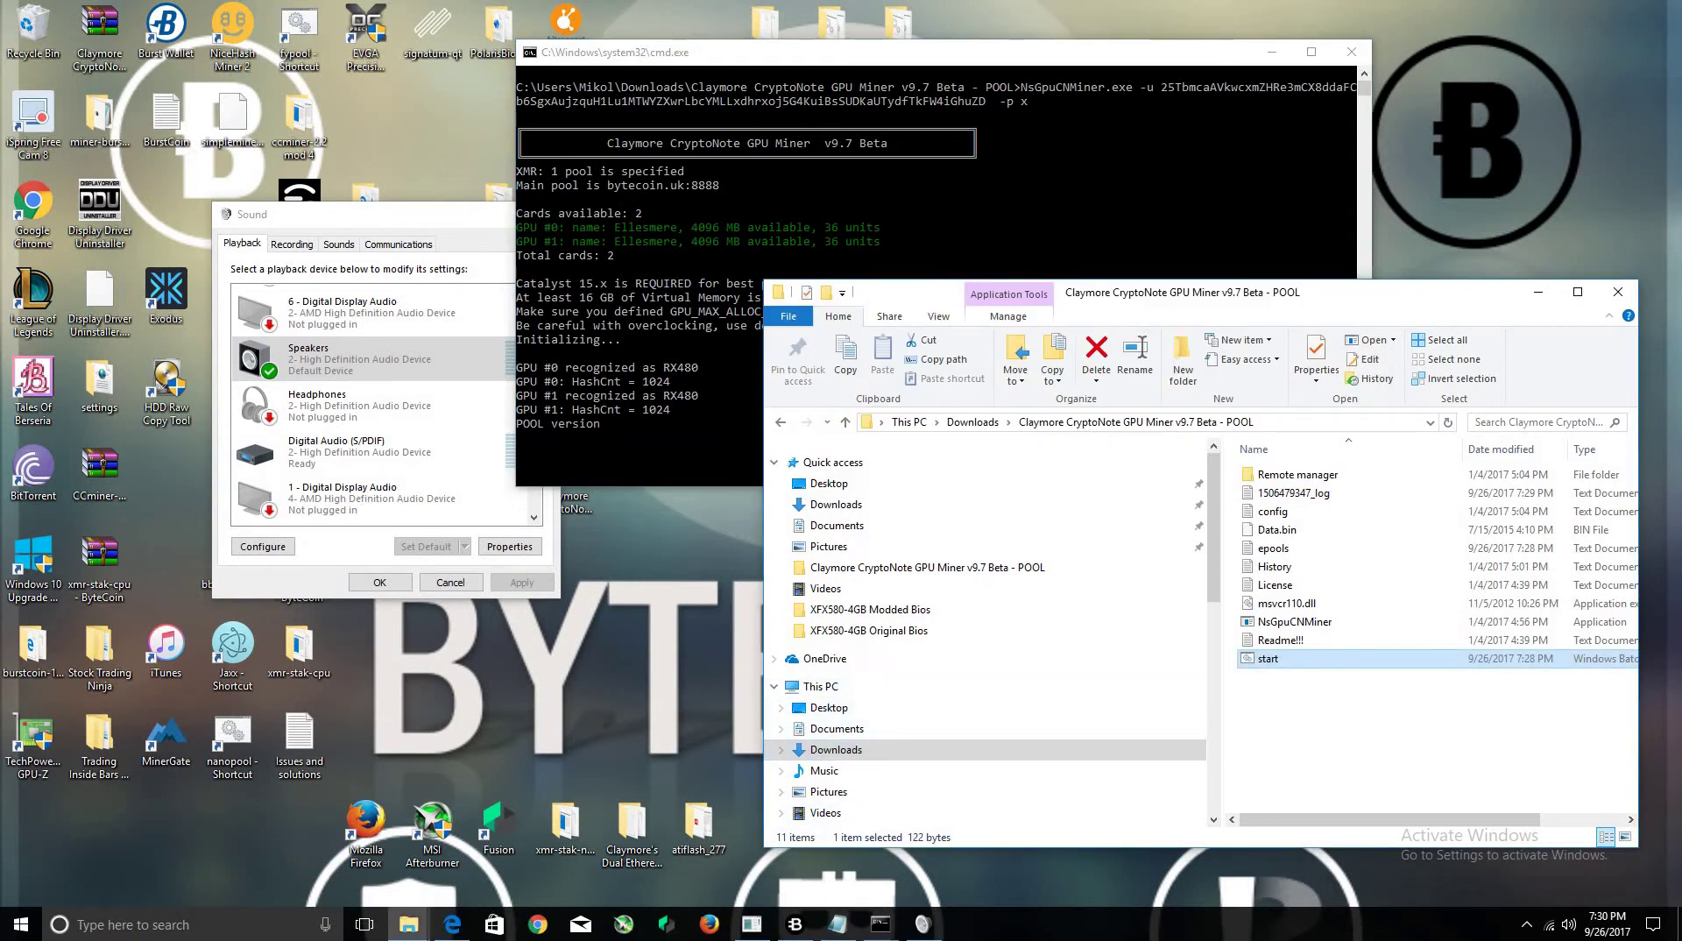
left_click(752, 926)
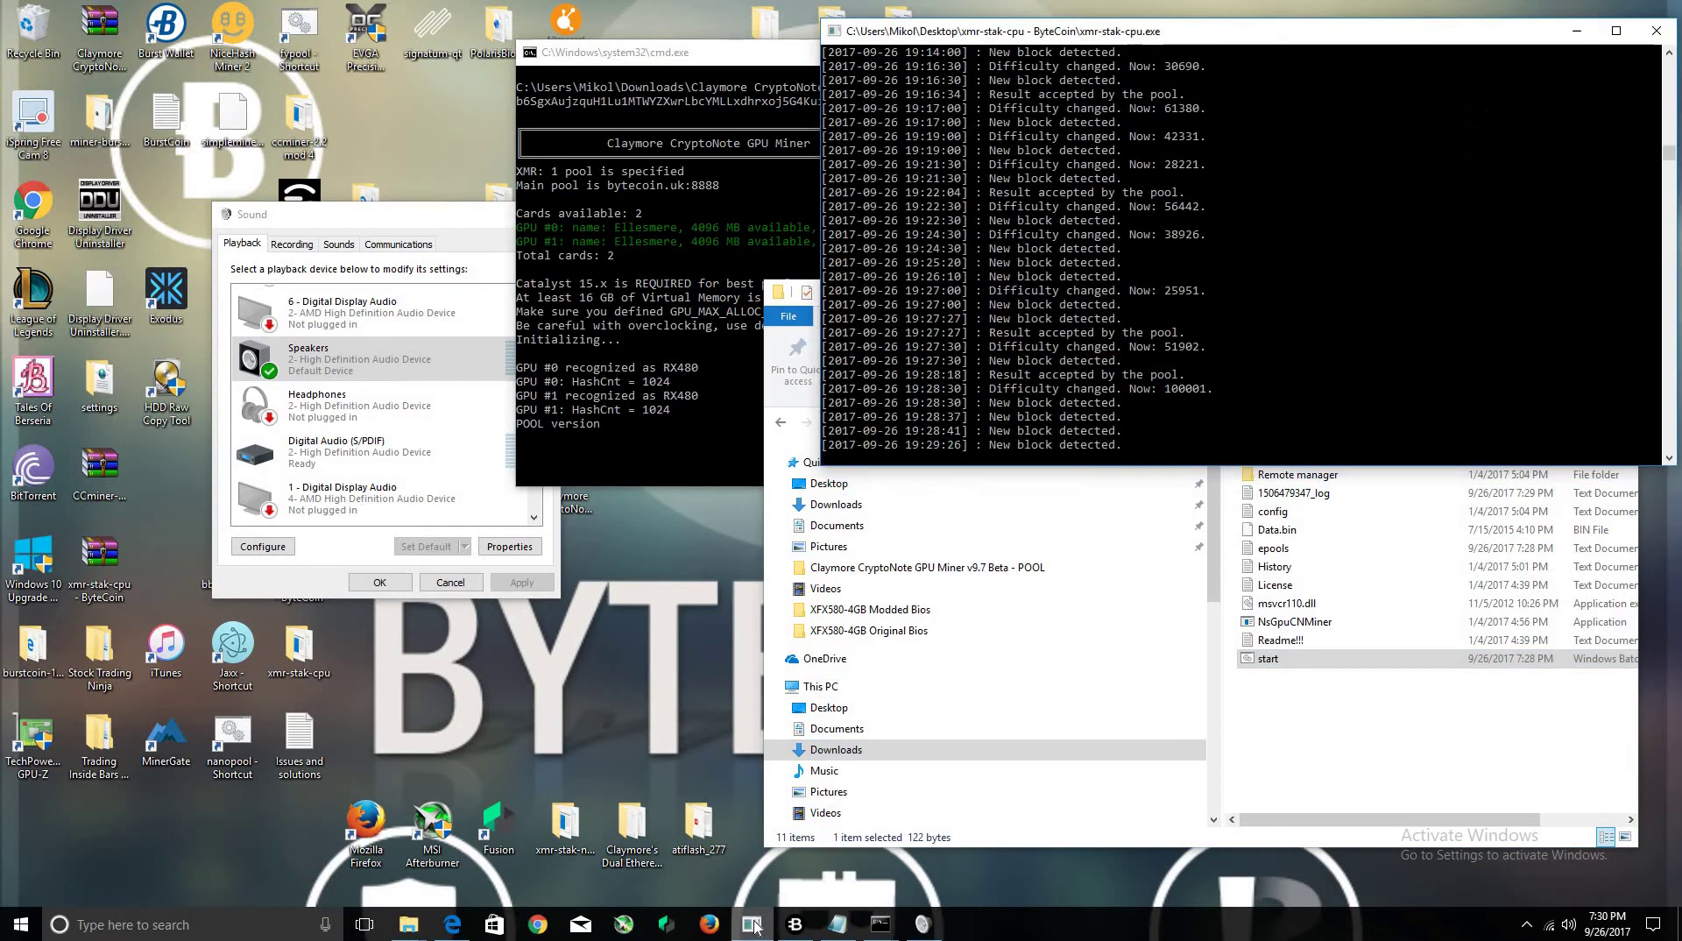
left_click(752, 926)
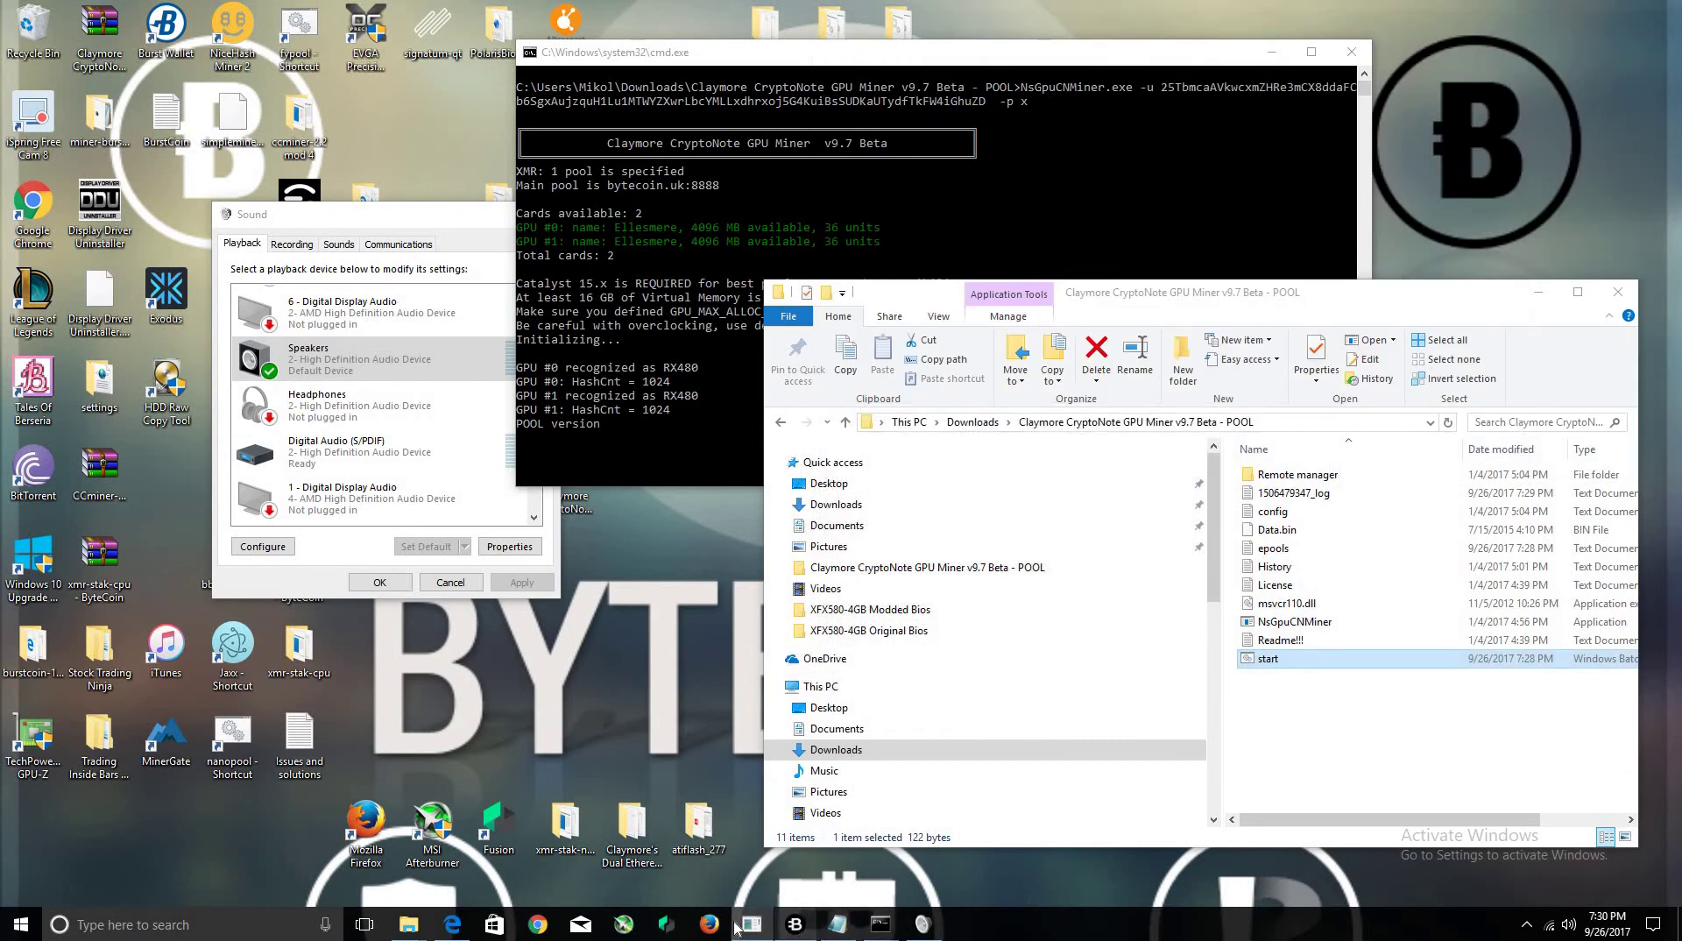
mouse_move(887, 926)
left_click(815, 881)
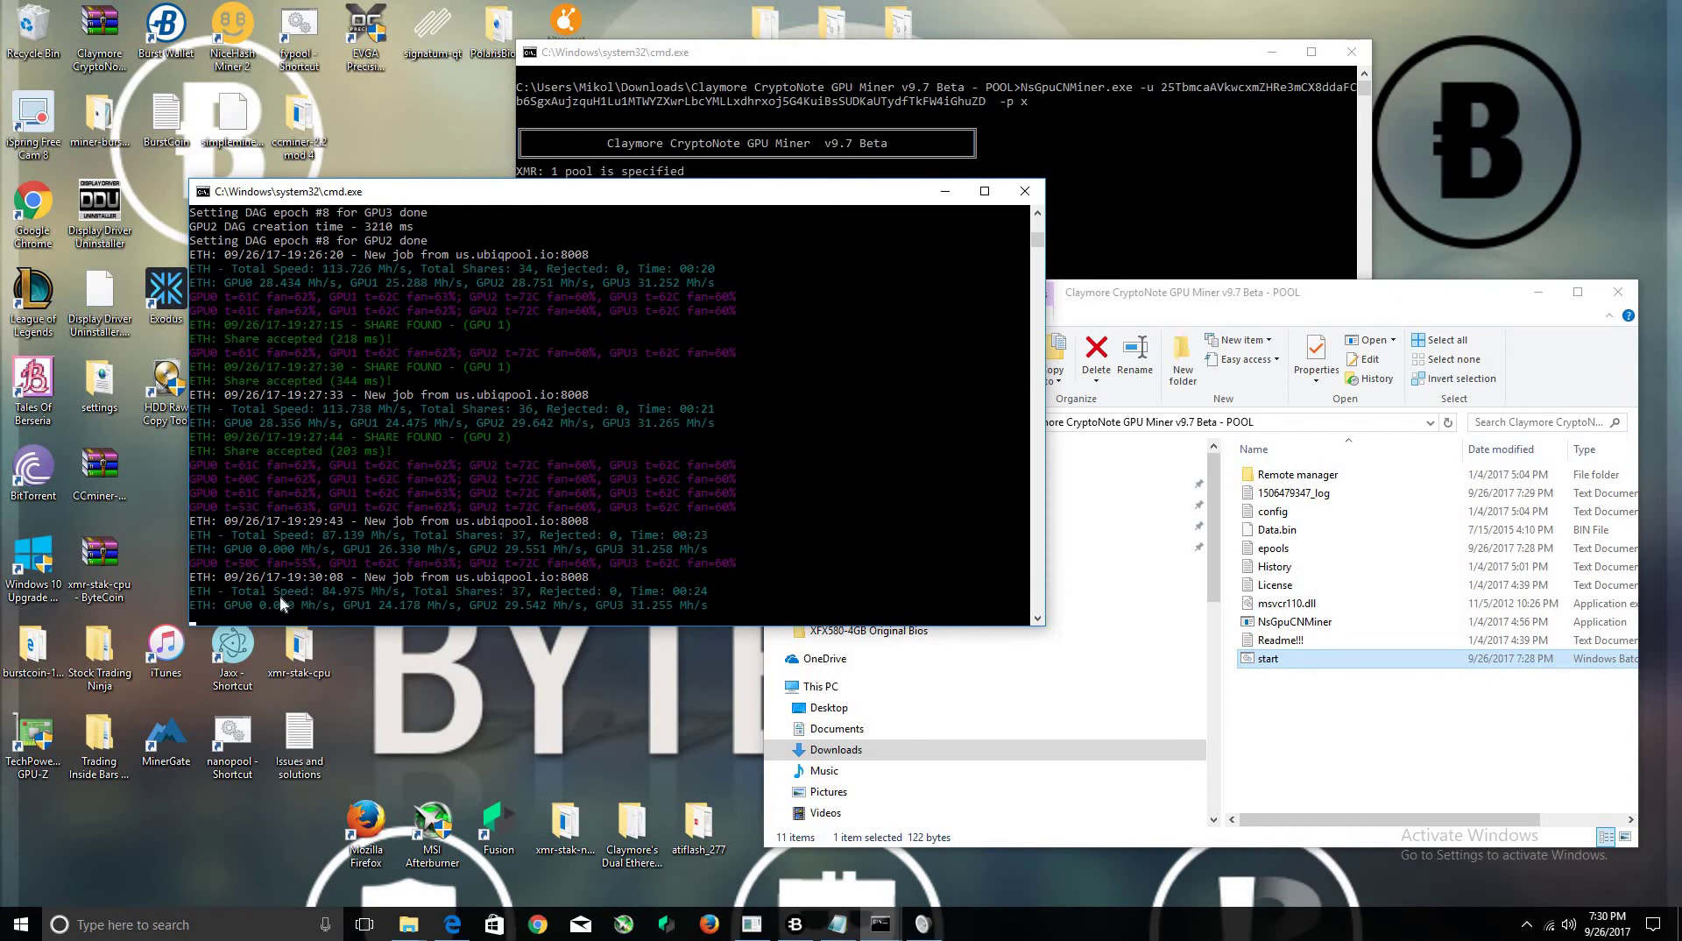
left_click(1025, 193)
- Move the Claymore console aside and allow nsgpucnminer through Windows Firewall on private networks but not public ones
left_click_drag(708, 68, 342, 78)
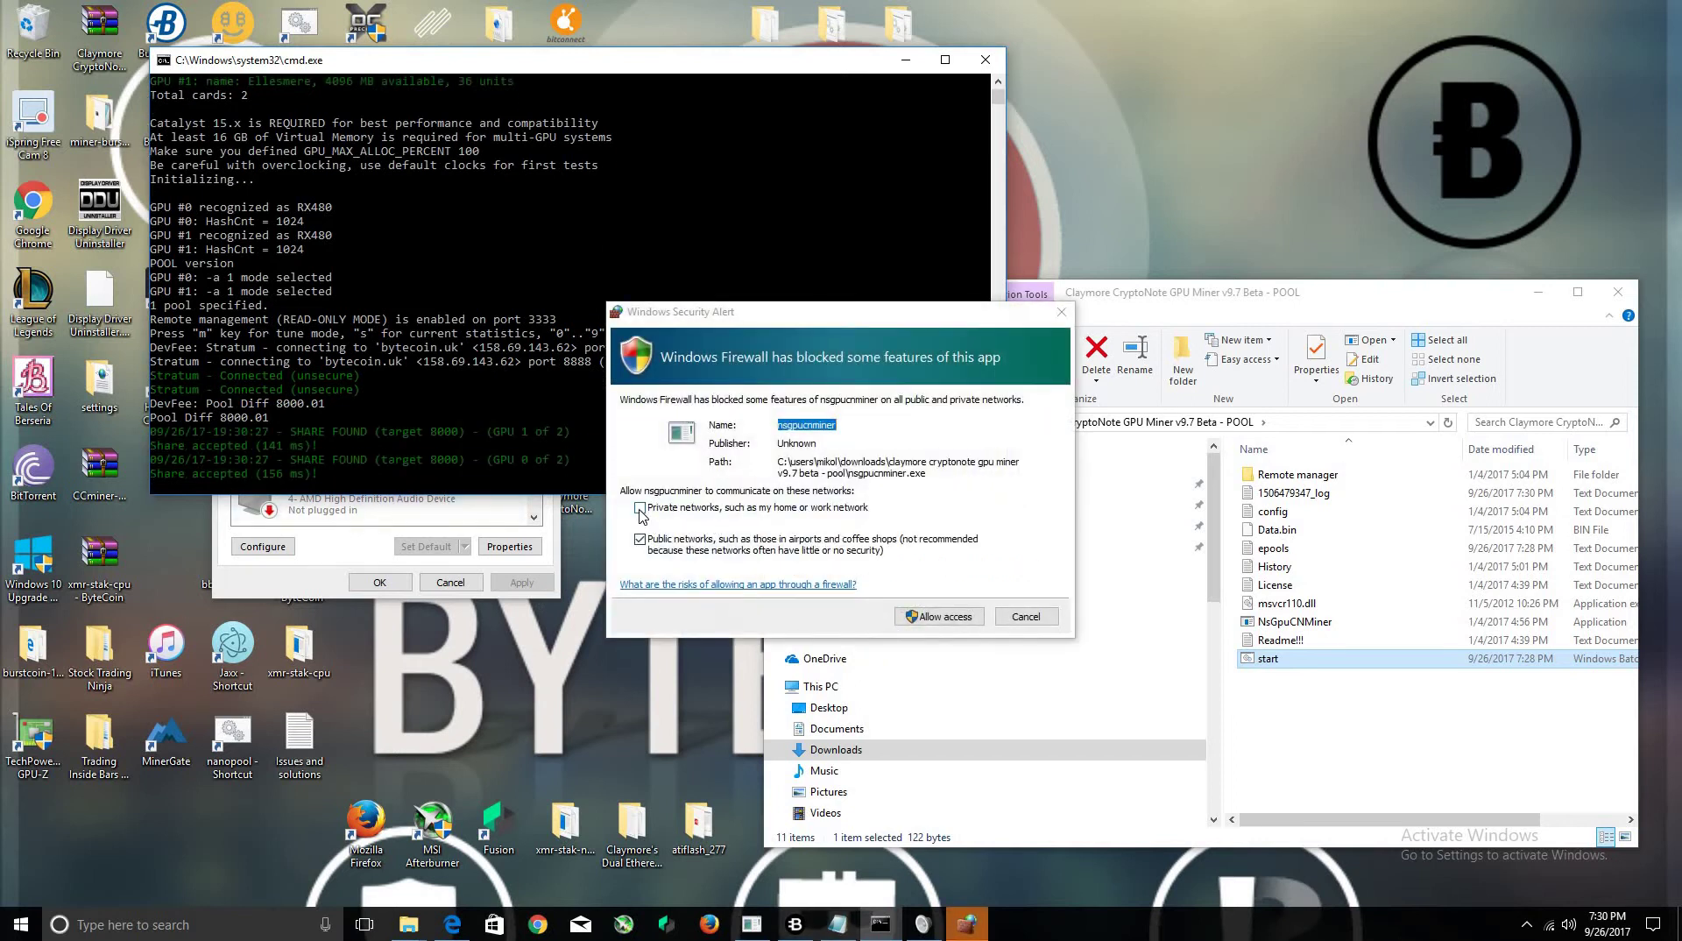
left_click(640, 507)
left_click(640, 540)
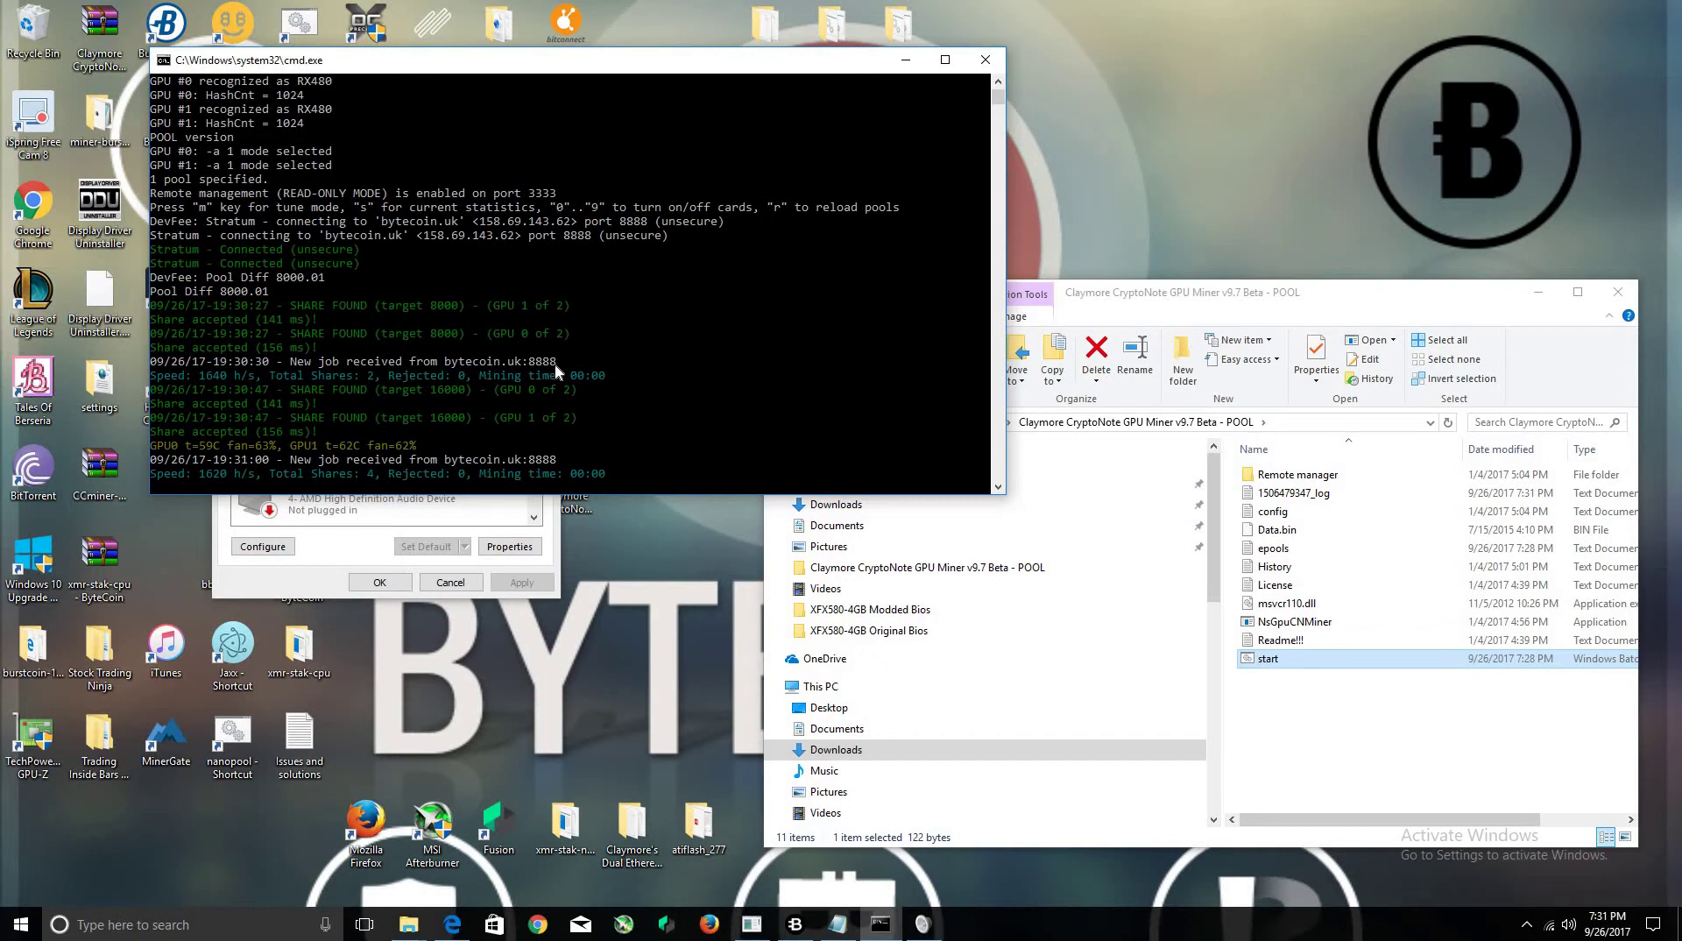
- Close the running Claymore miner, reopen epools for editing and set the bytecoin.uk port in its POOL line to 9999
left_click(987, 64)
right_click(1288, 550)
left_click(1328, 213)
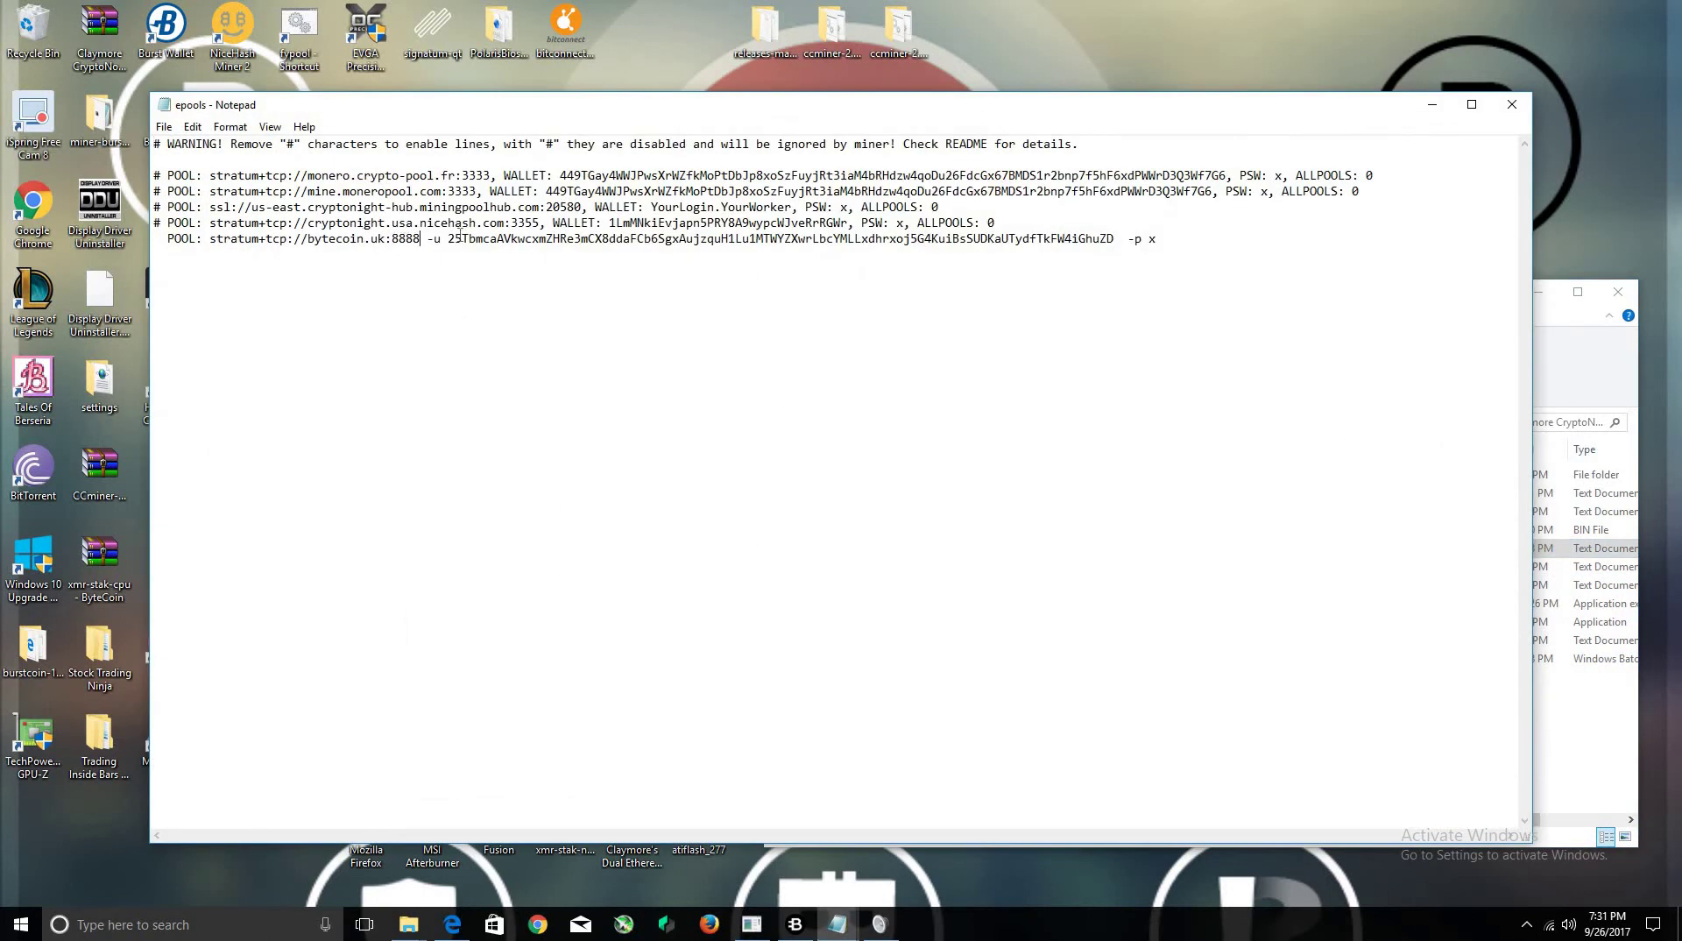
key("BackSpace")
key("BackSpace")
key("BackSpace")
key("BackSpace")
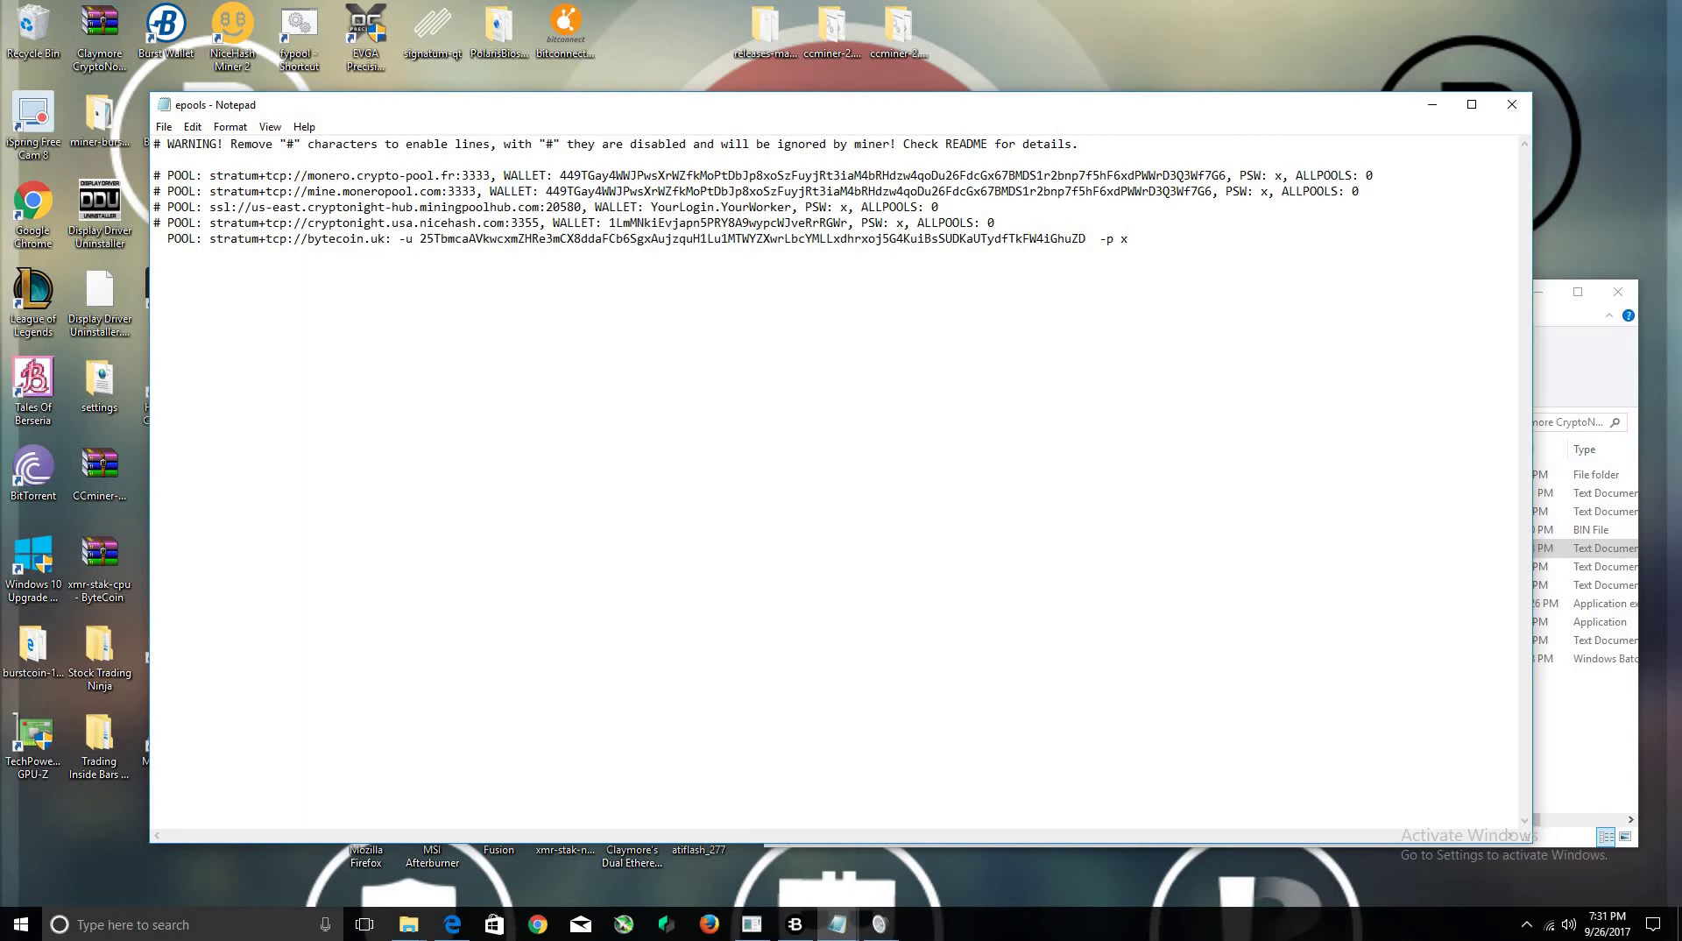
type("9999")
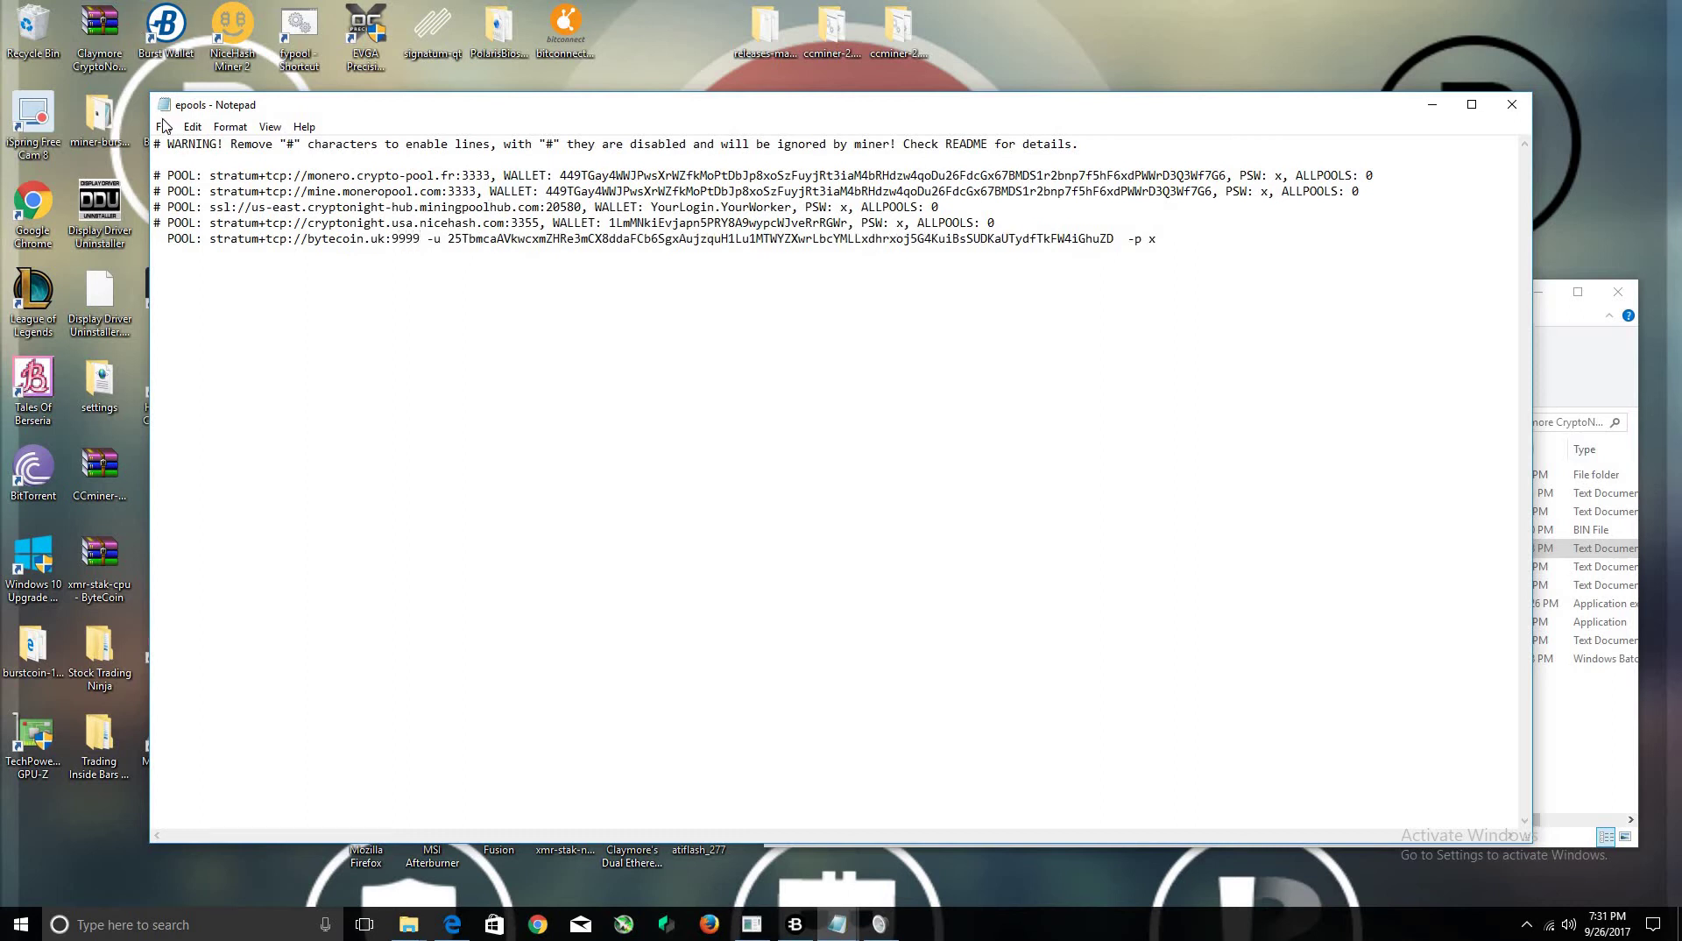
- Save the edited epools file and close it
left_click(163, 126)
left_click(184, 185)
double_click(711, 246)
left_click(448, 244)
key("alt+F4")
- Run the start batch file again, move the miner console aside and dismiss the Sound dialog
right_click(1279, 671)
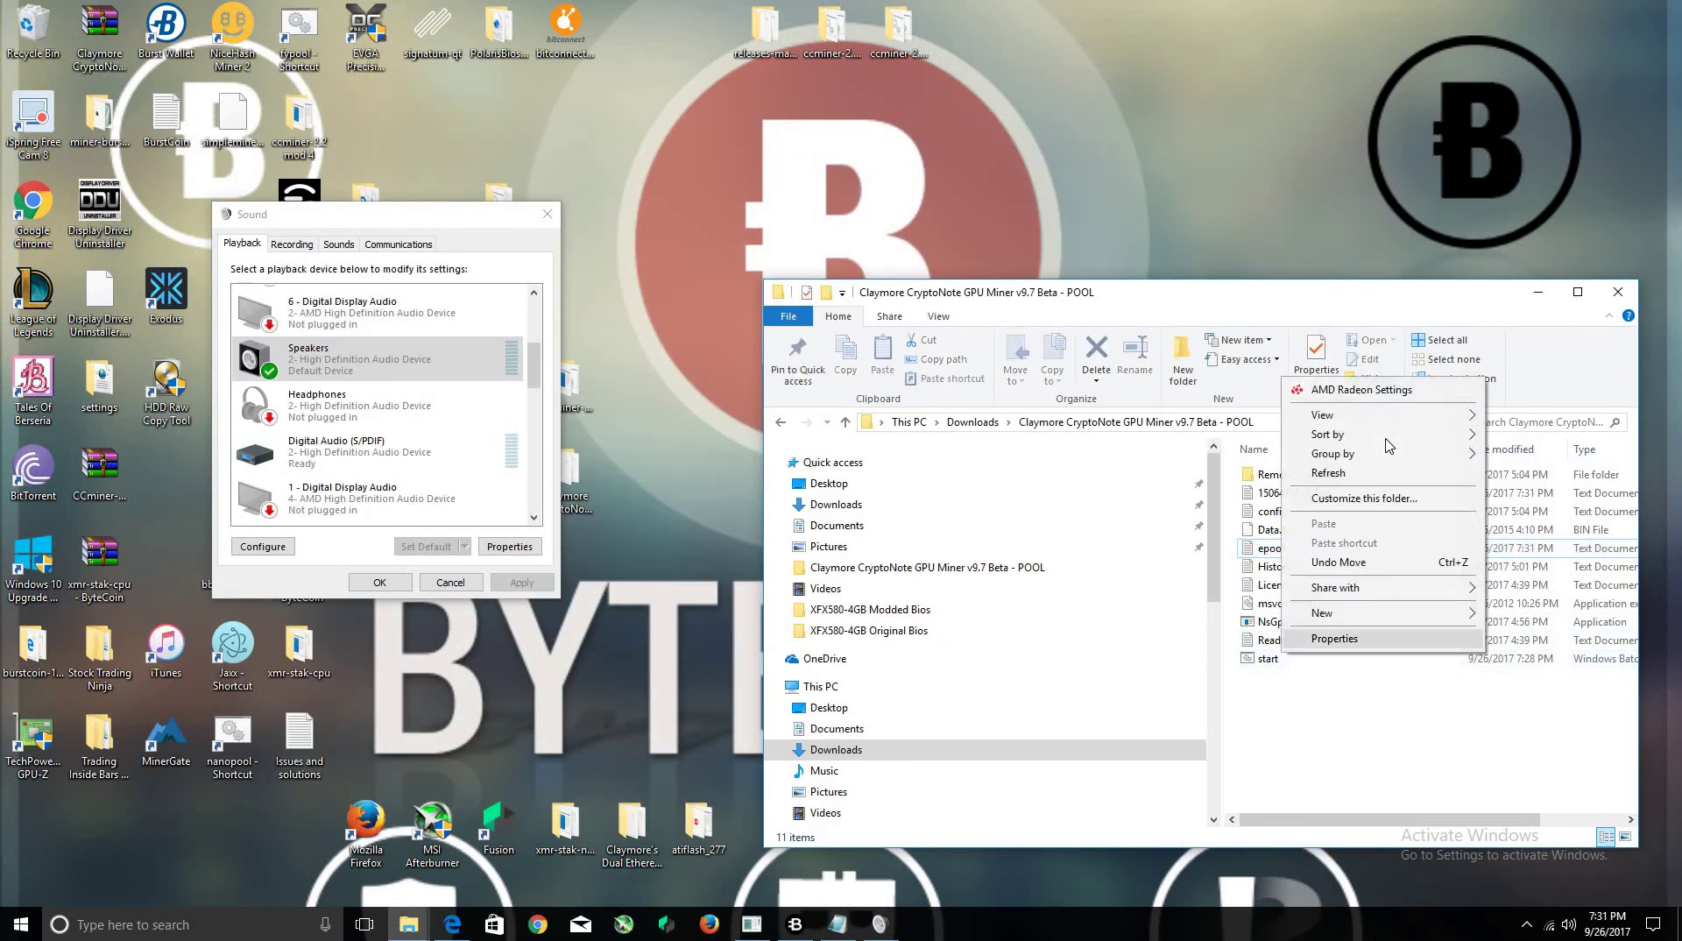
left_click(1268, 659)
right_click(1268, 659)
left_click(1304, 282)
key("alt+F4")
double_click(1288, 658)
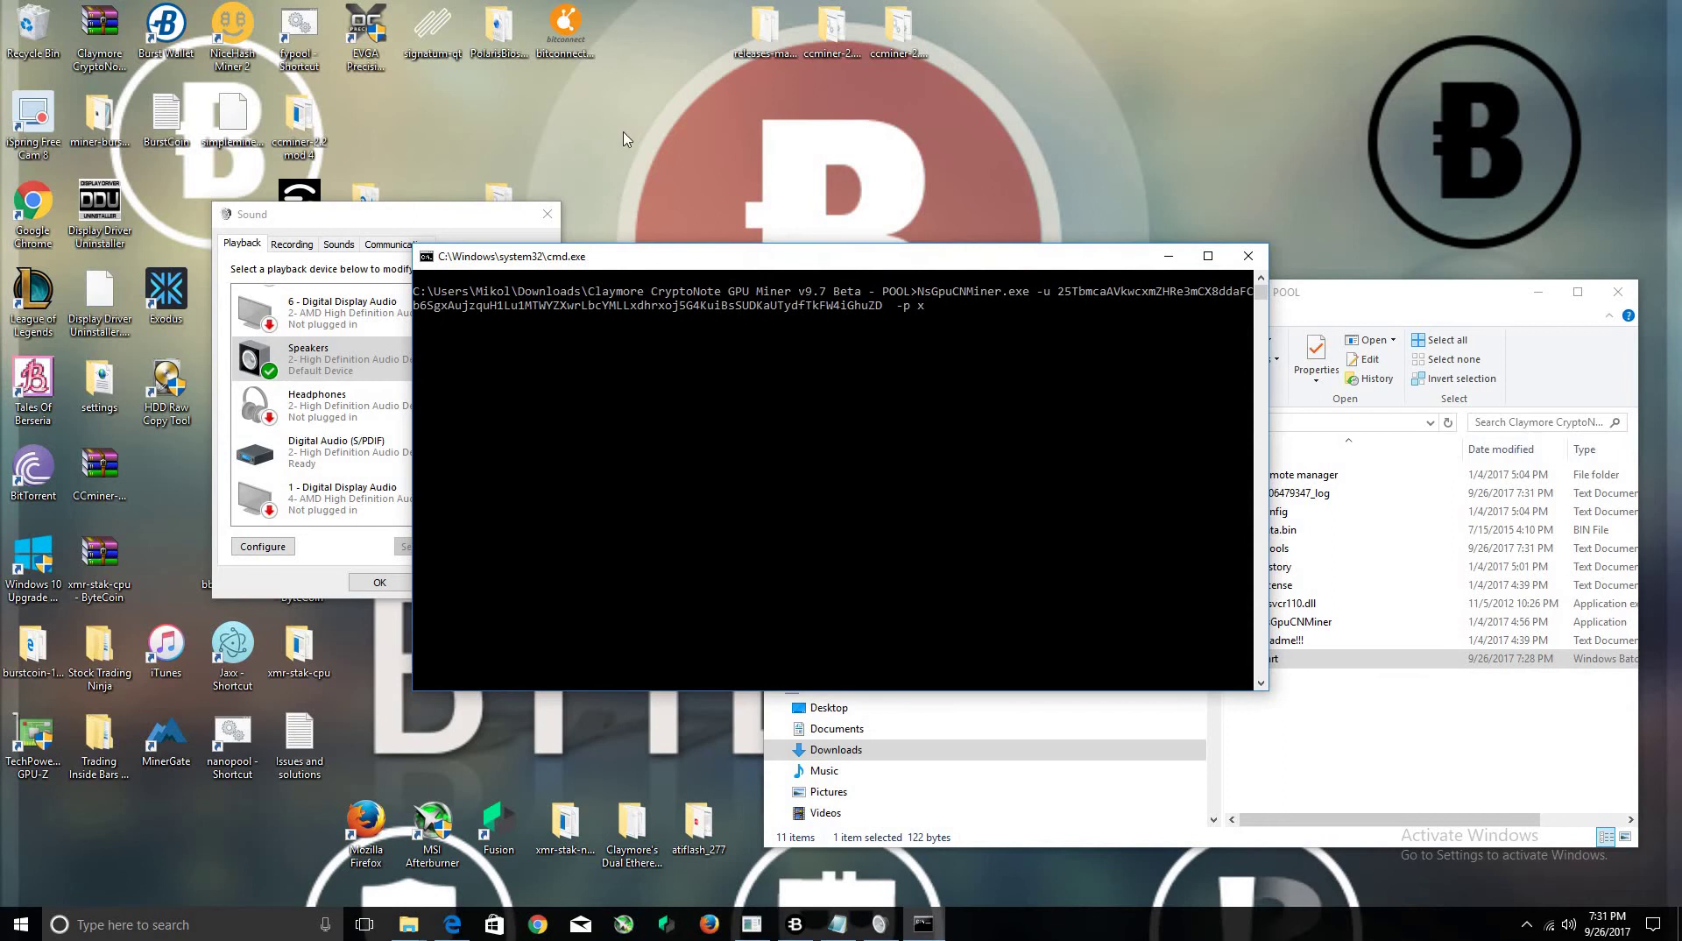
left_click_drag(988, 267, 697, 88)
left_click(364, 585)
key("Escape")
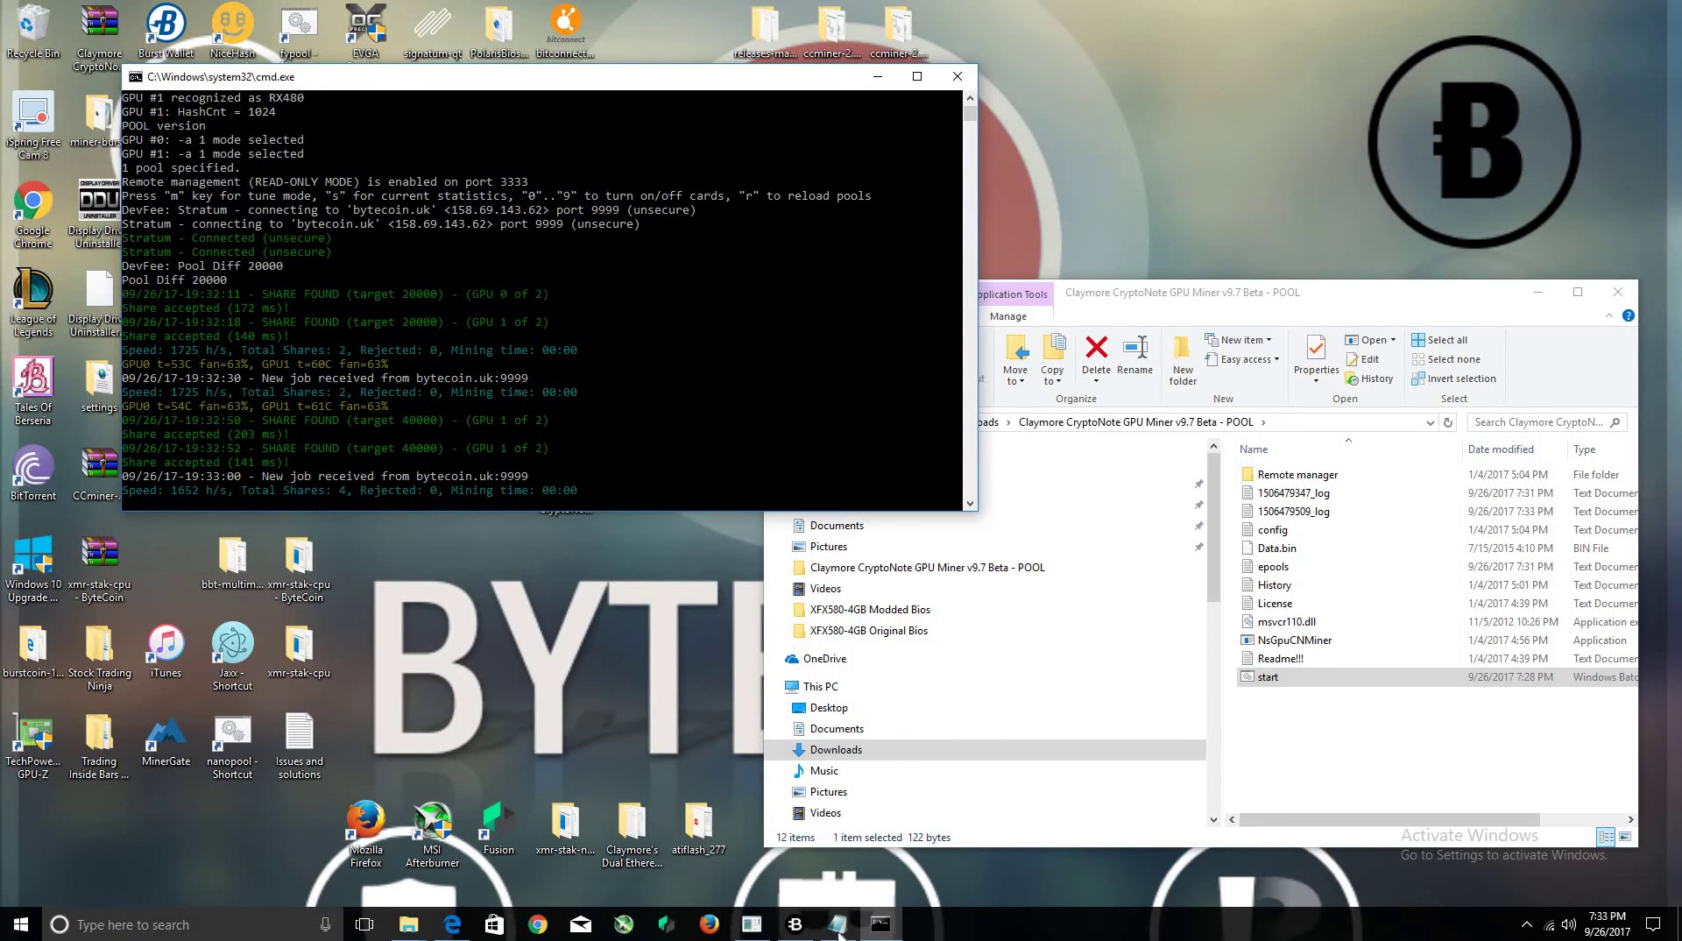
- Examine the xmr-stak-cpu console's log and print its hashrate report to compare with the Claymore GPU miner's output
left_click(880, 924)
left_click(880, 925)
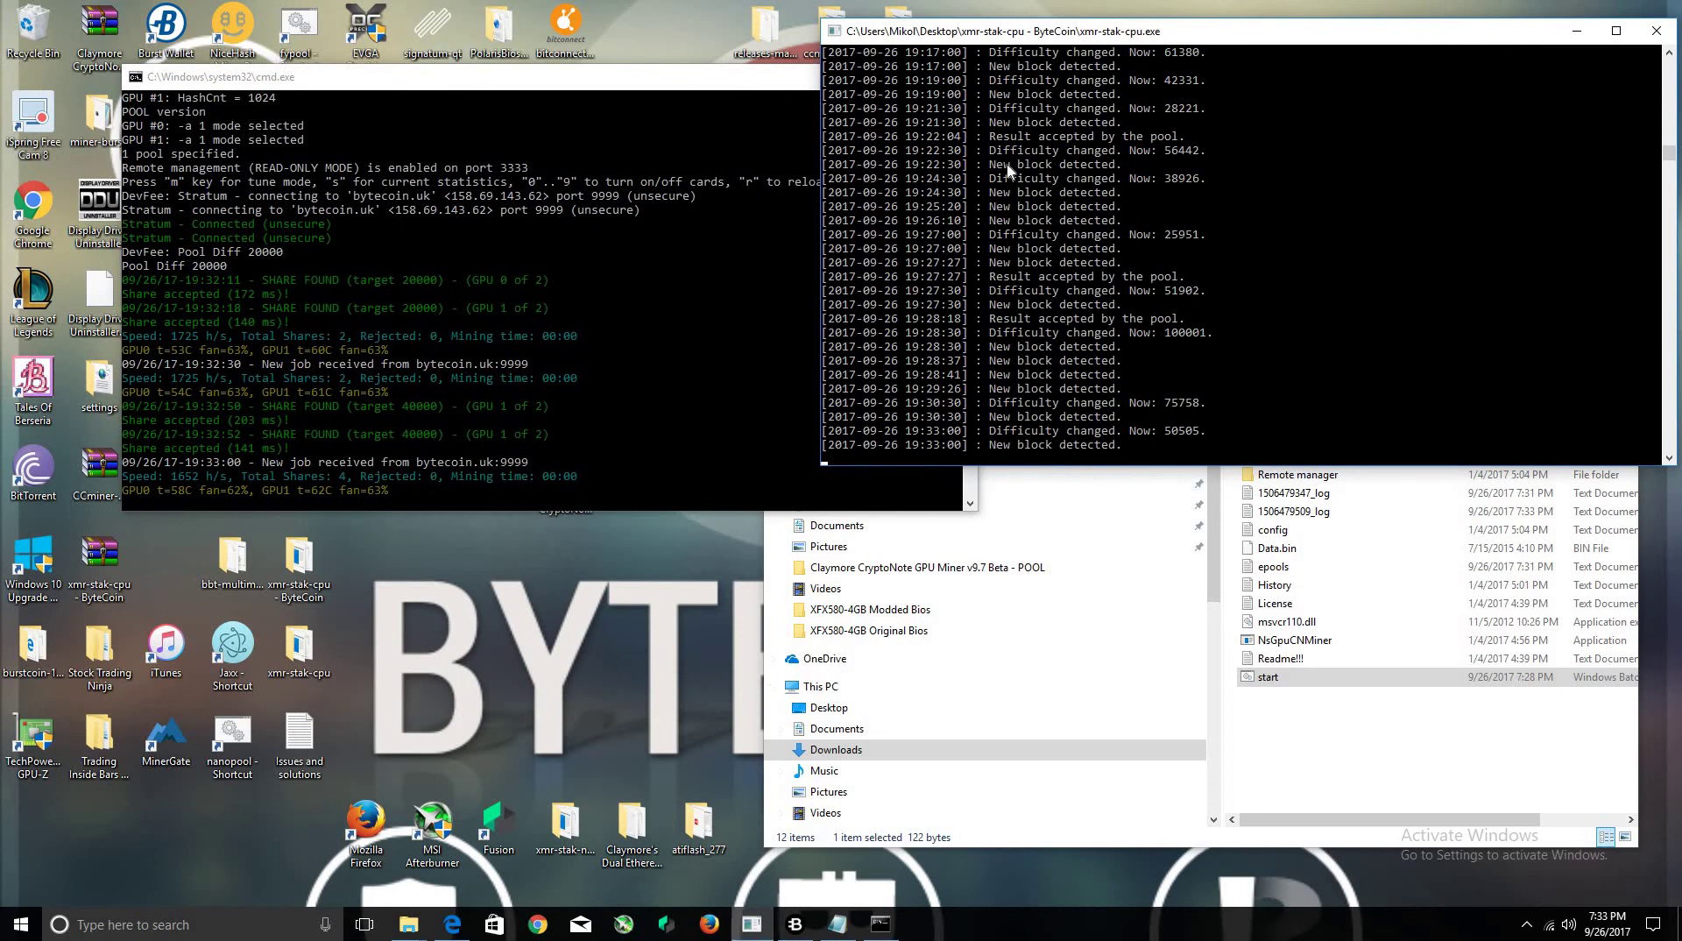
left_click_drag(1013, 35, 993, 99)
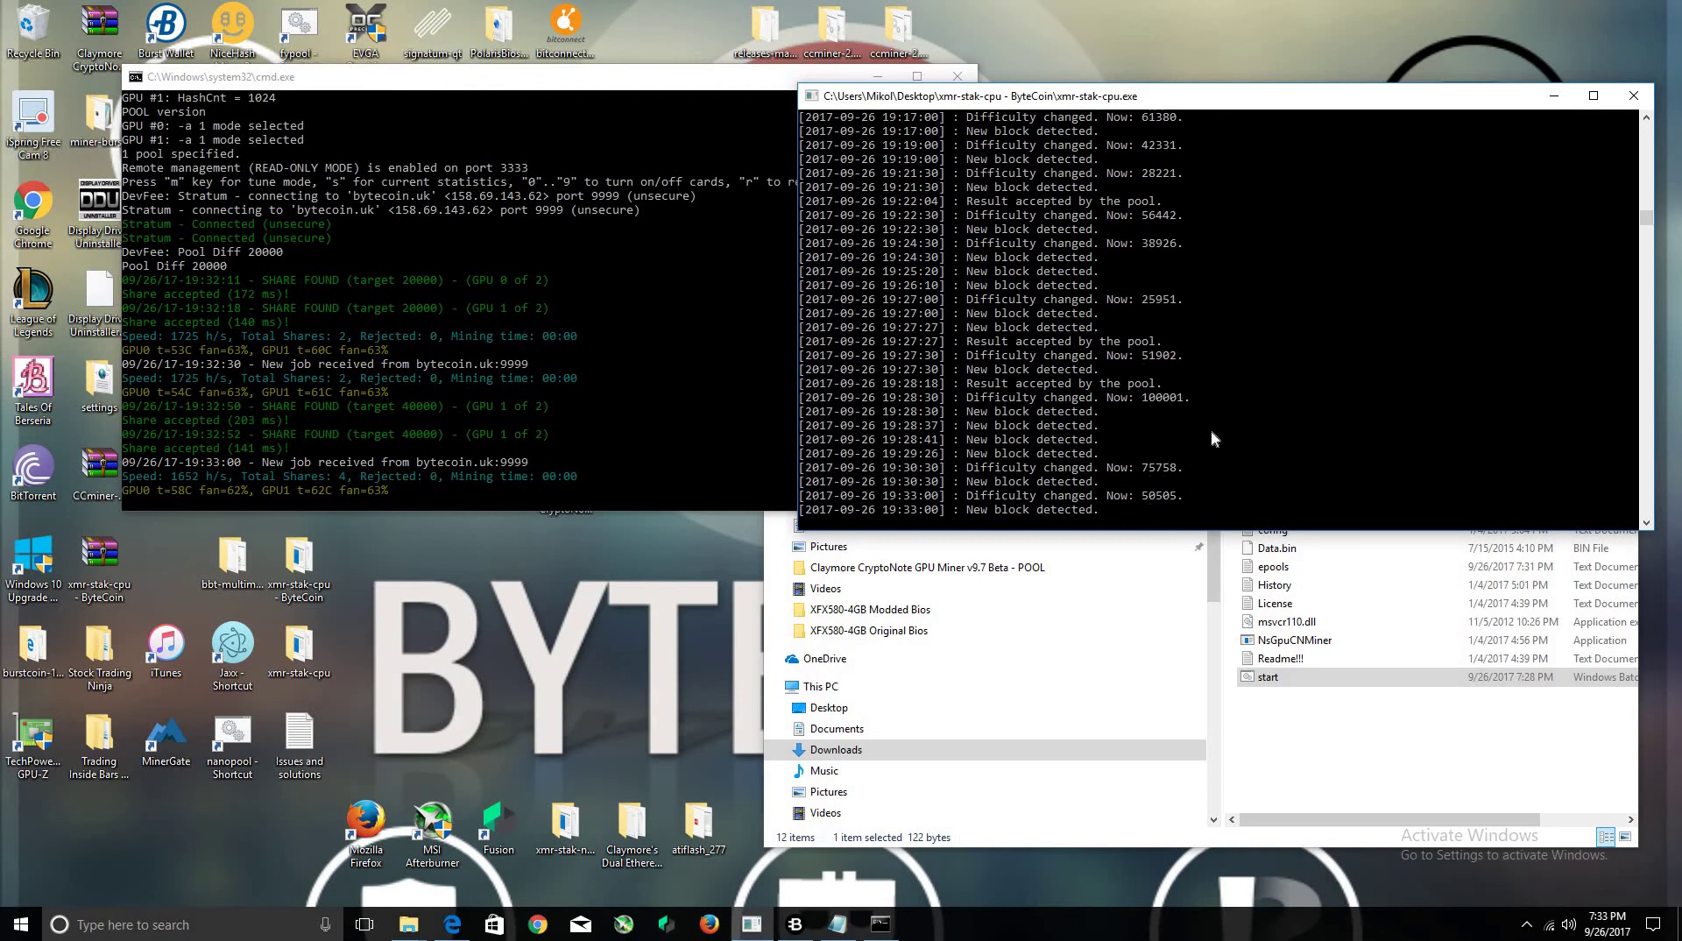
left_click_drag(1646, 224, 1645, 205)
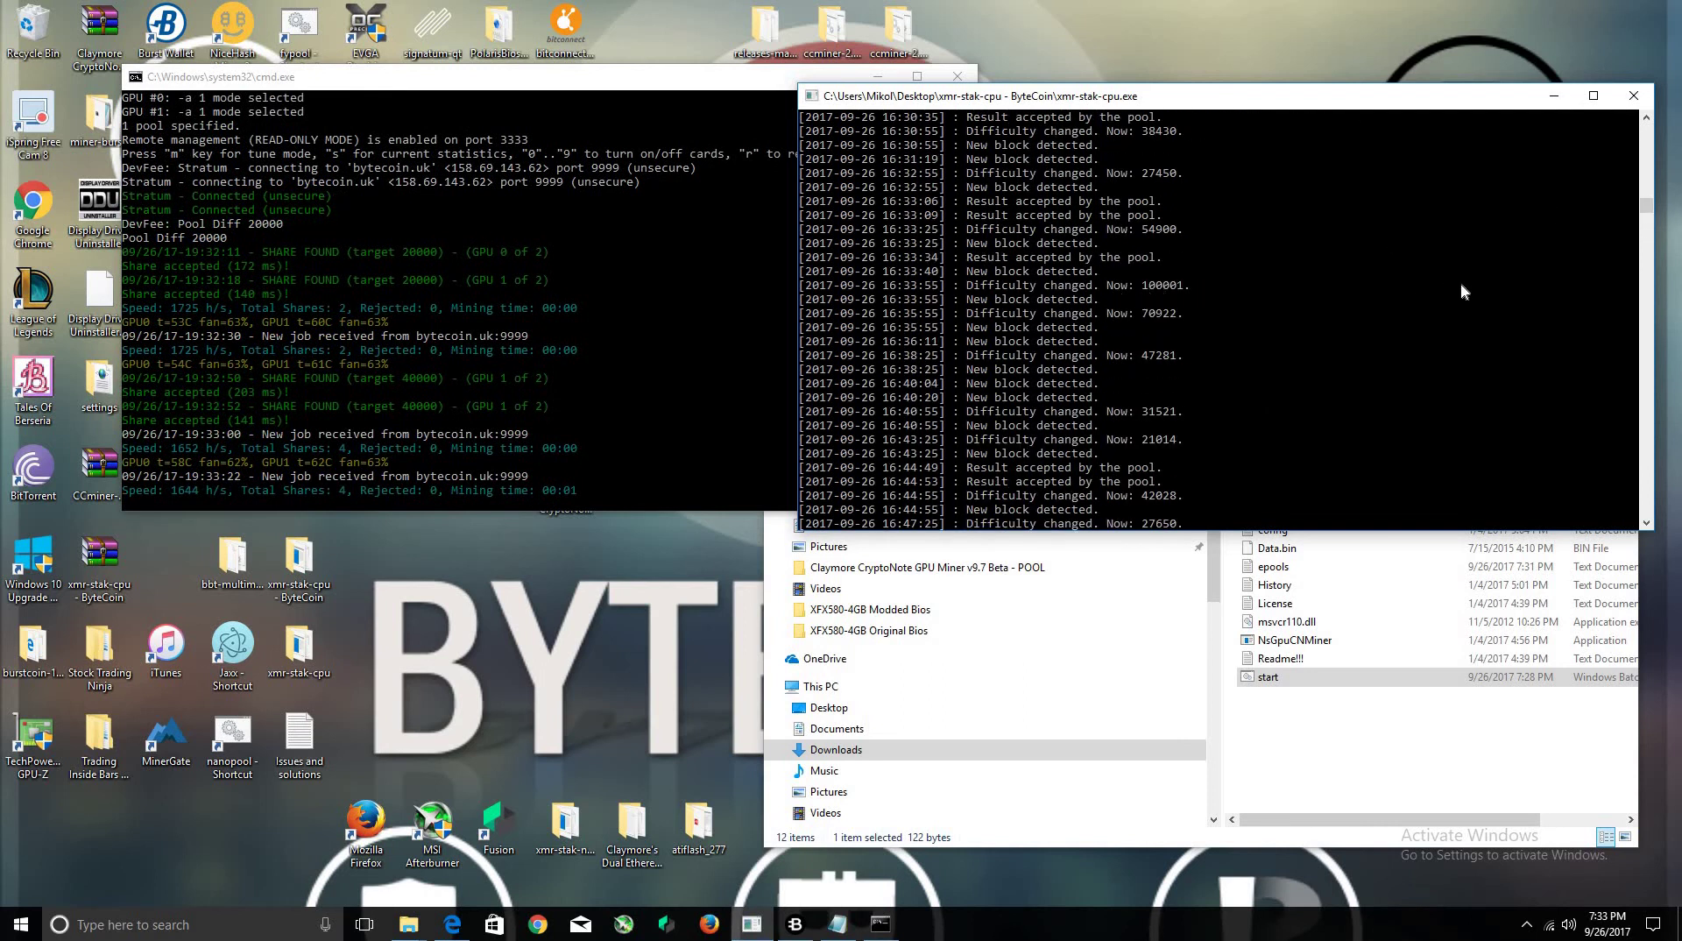
left_click_drag(1646, 204, 1646, 218)
key("h")
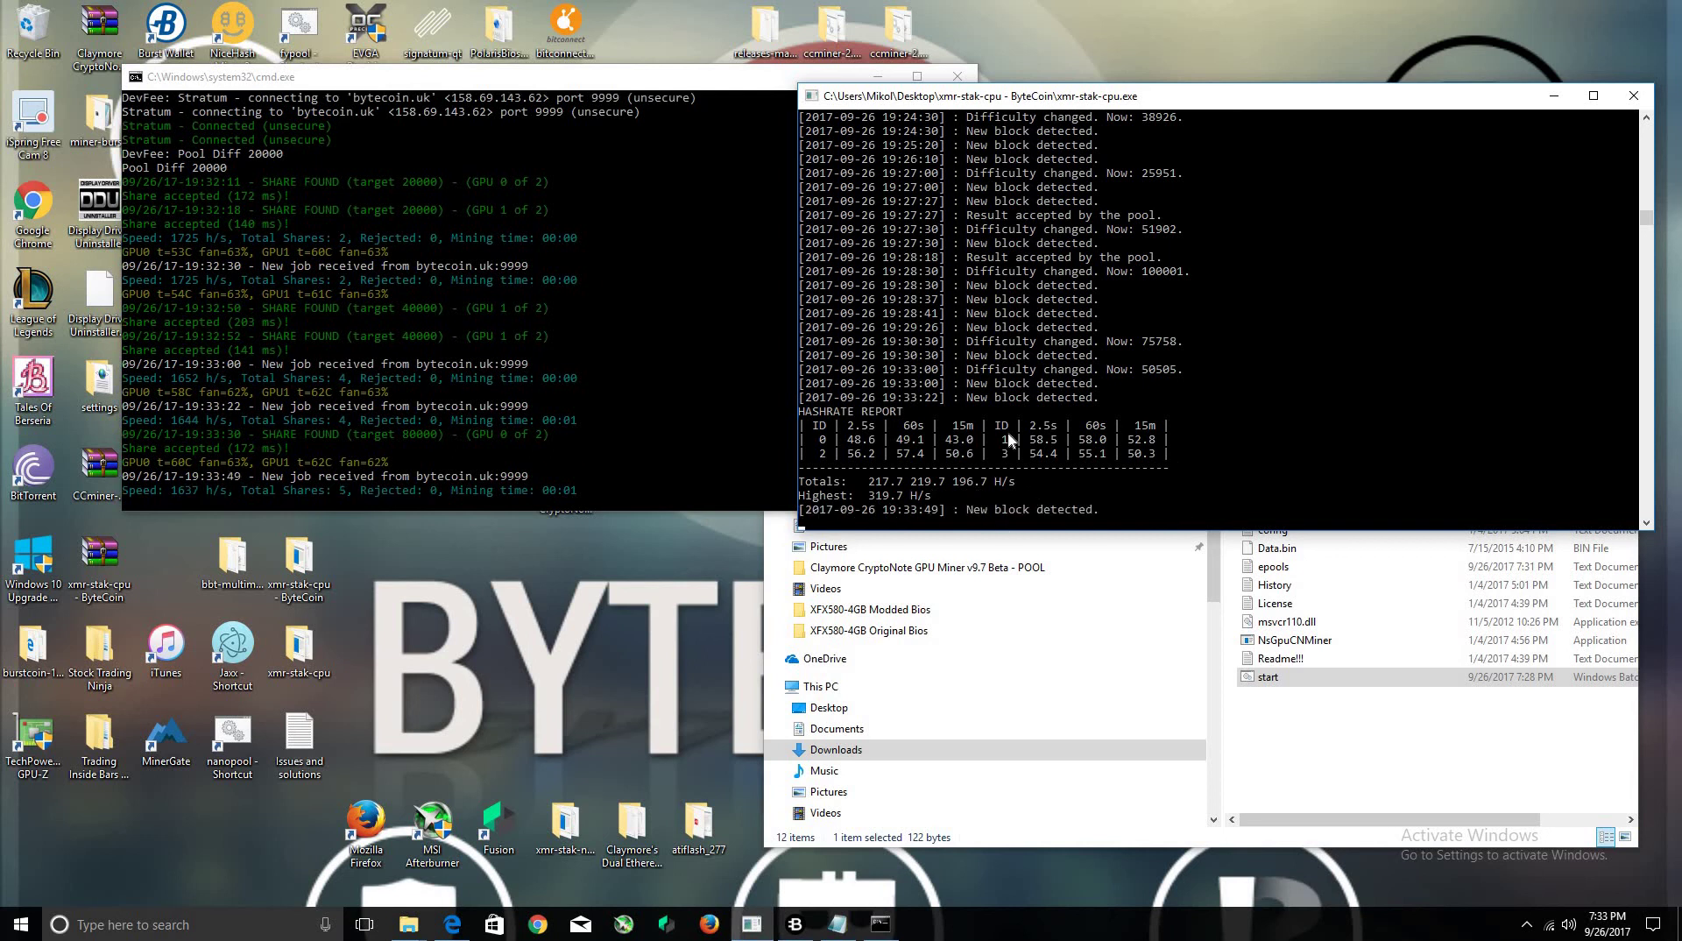
left_click(240, 461)
left_click(1223, 459)
left_click(456, 360)
- Switch to the browser, reload the bytecoin.uk page and review the wallet's mining stats and the pool figures alongside the miner console
left_click(450, 923)
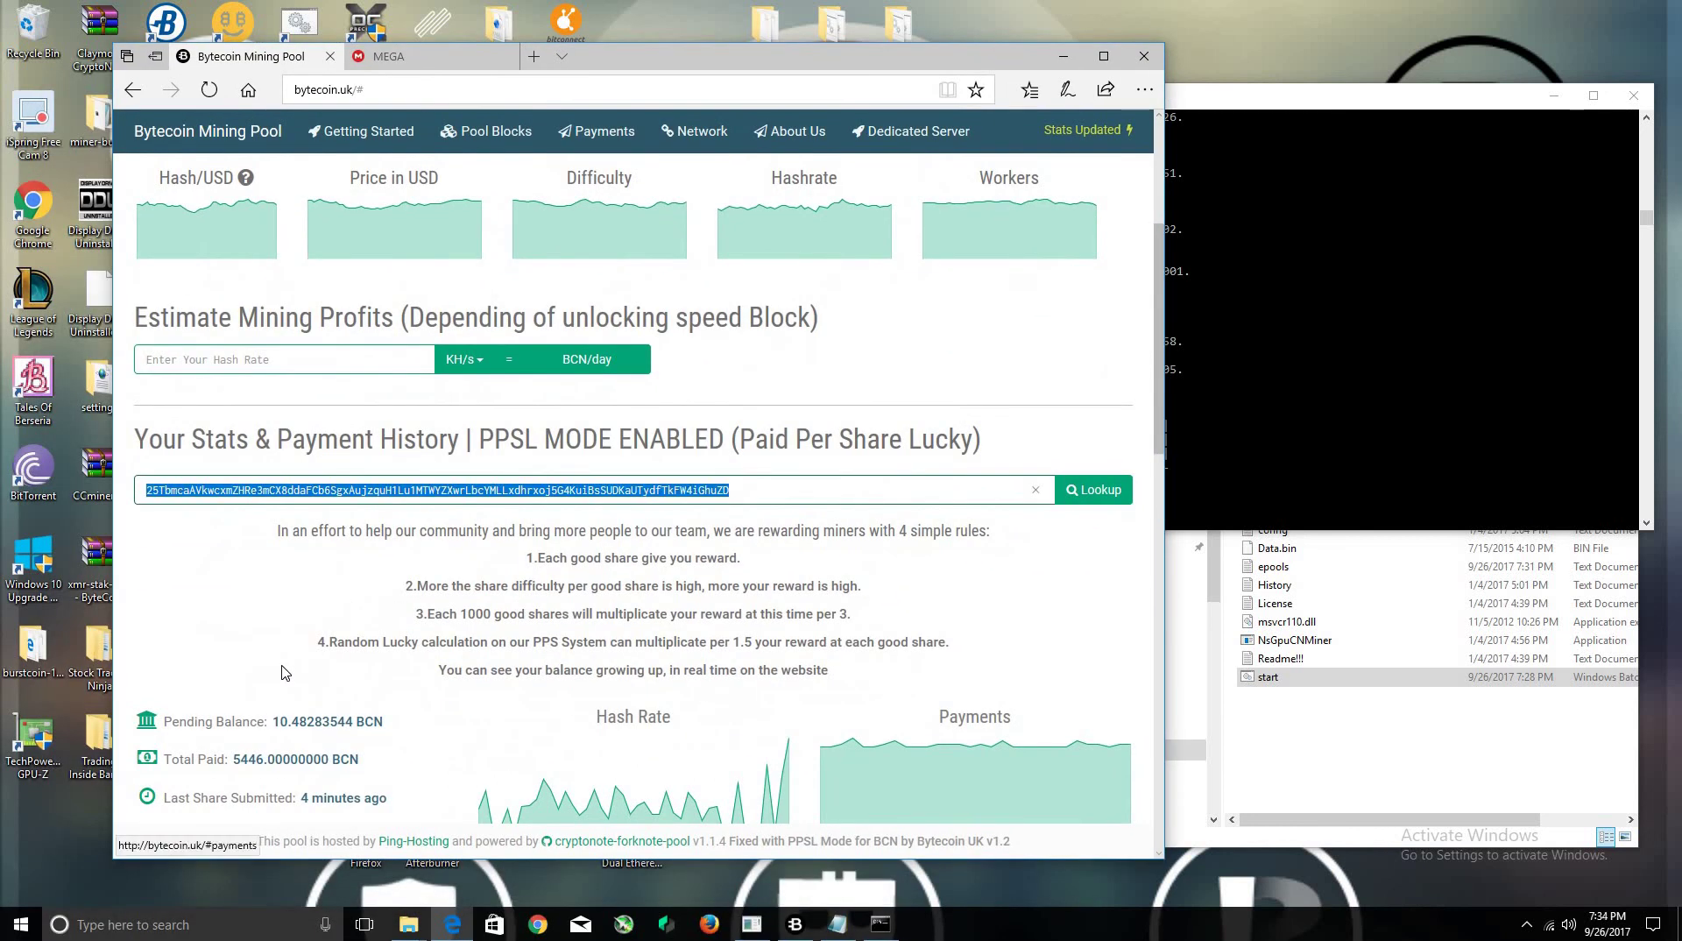
scroll(293, 670, "down", 5)
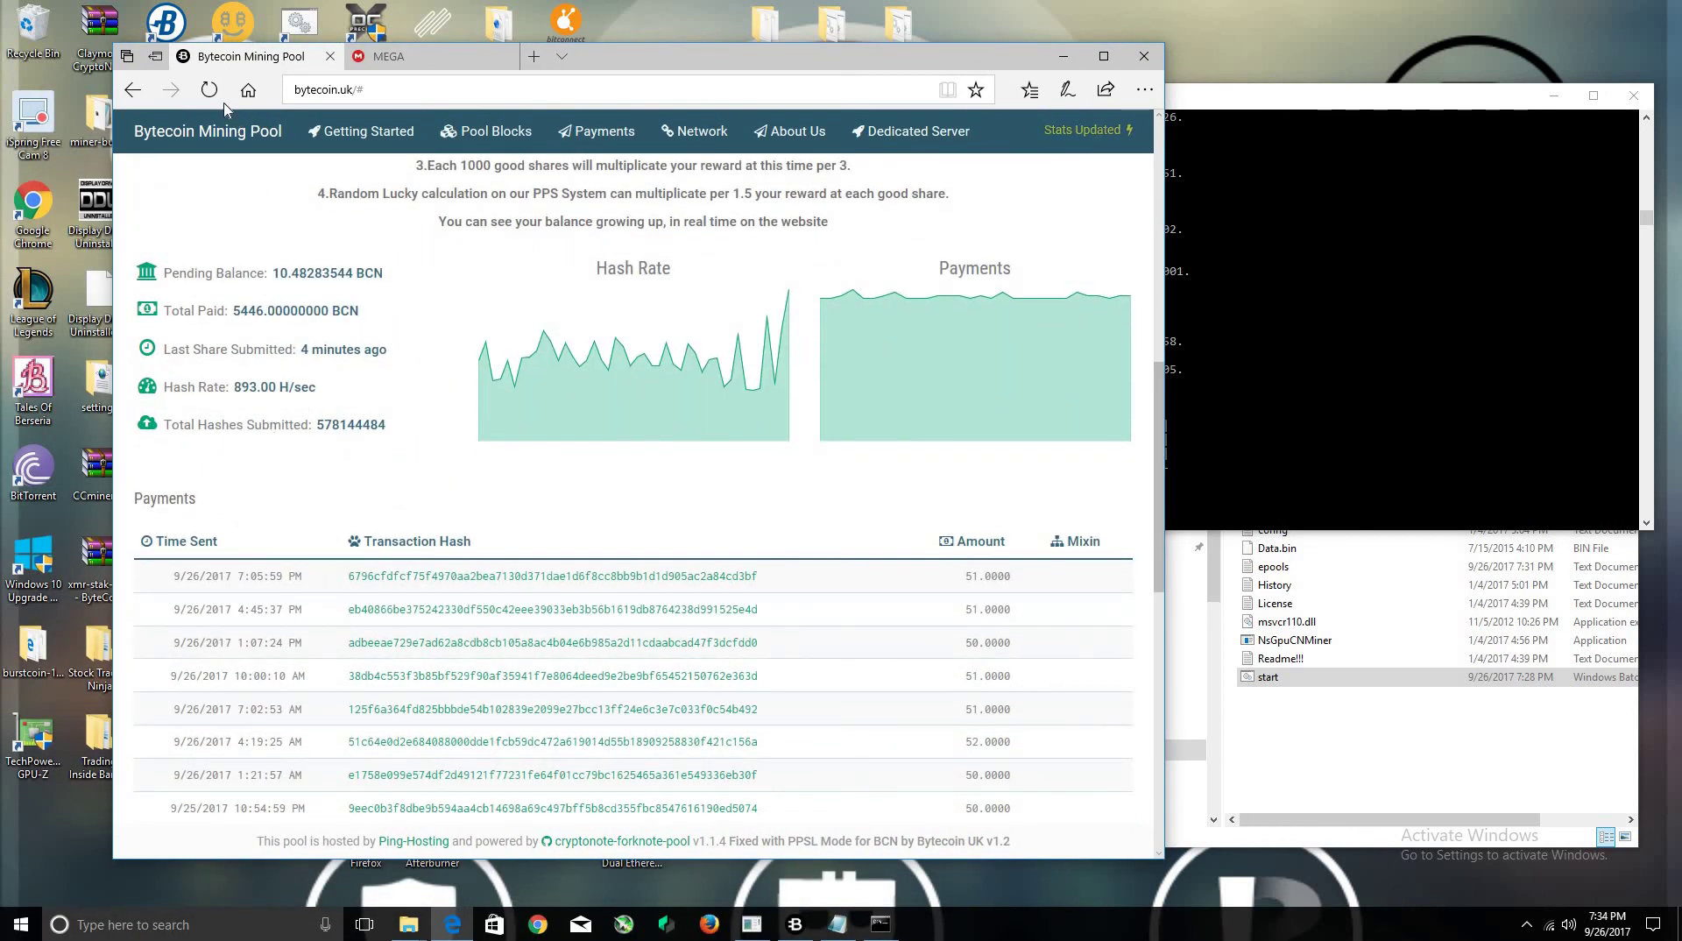
left_click(223, 104)
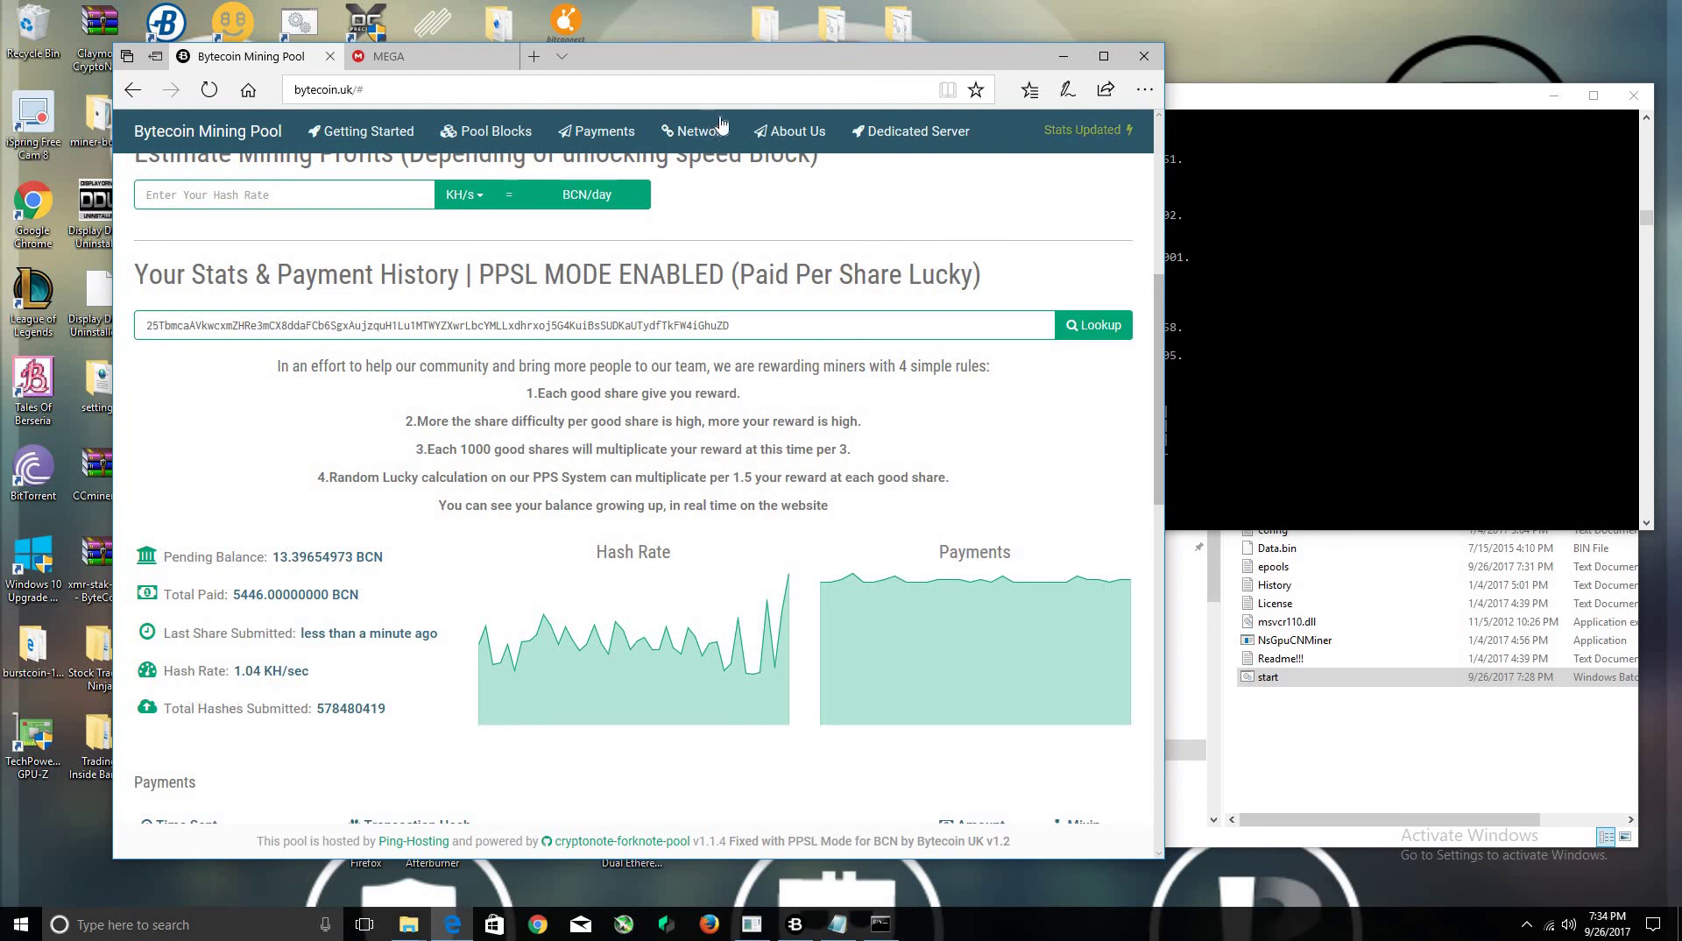
left_click_drag(742, 63, 1031, 59)
scroll(807, 537, "up", 5)
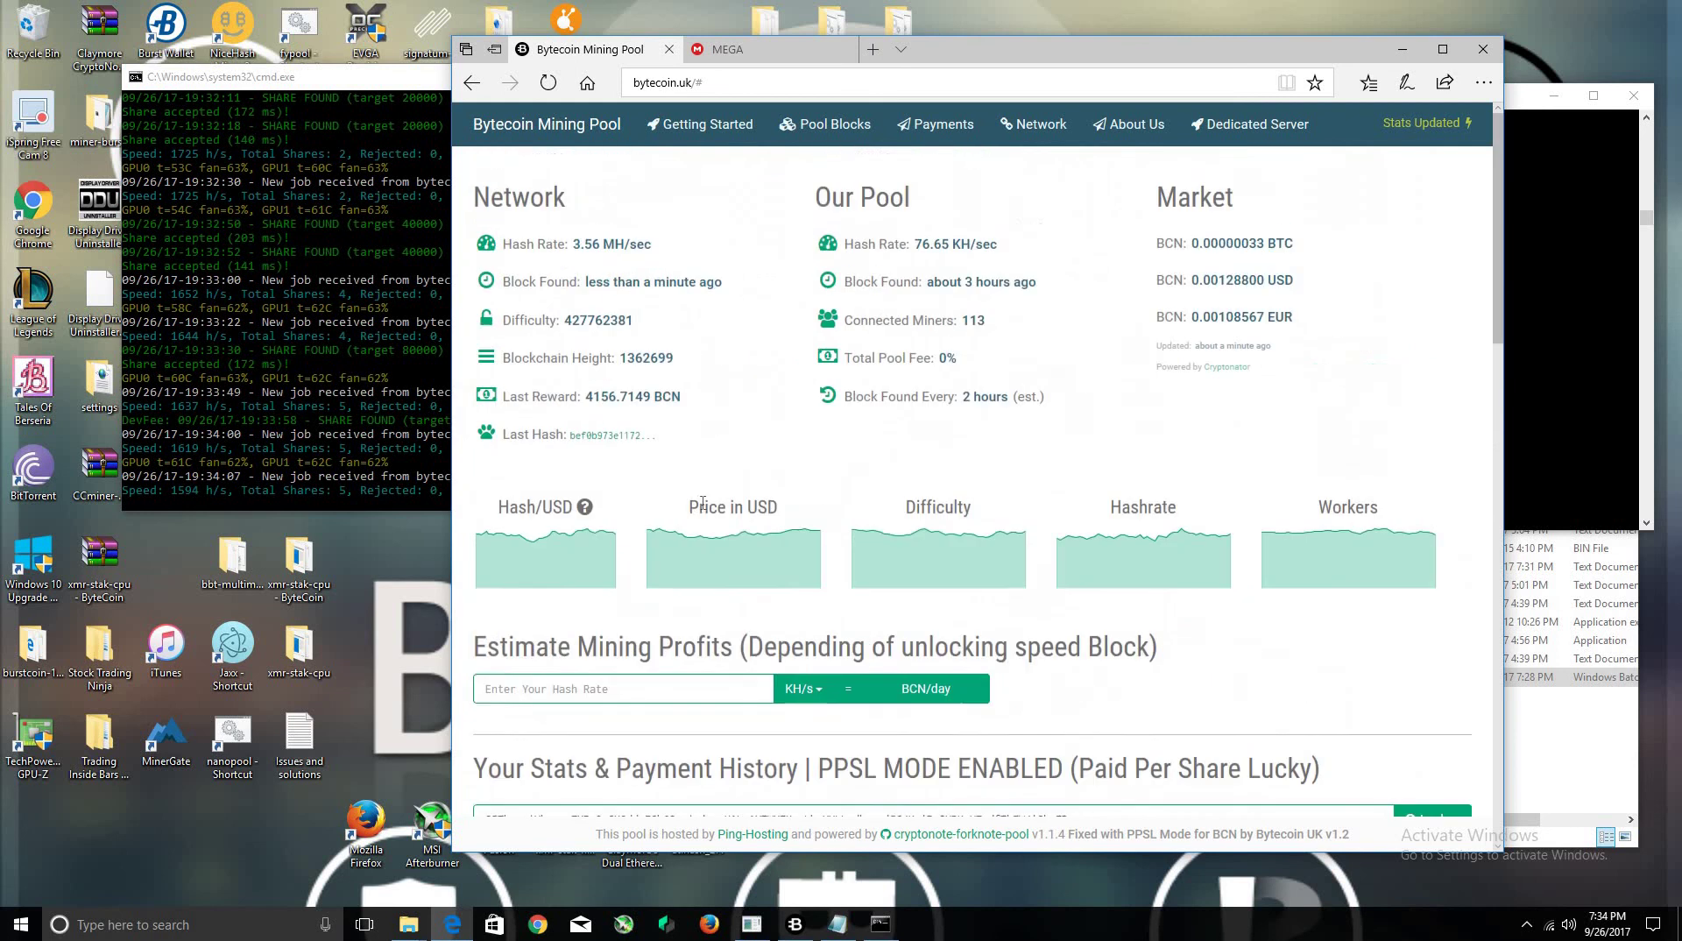
left_click(359, 366)
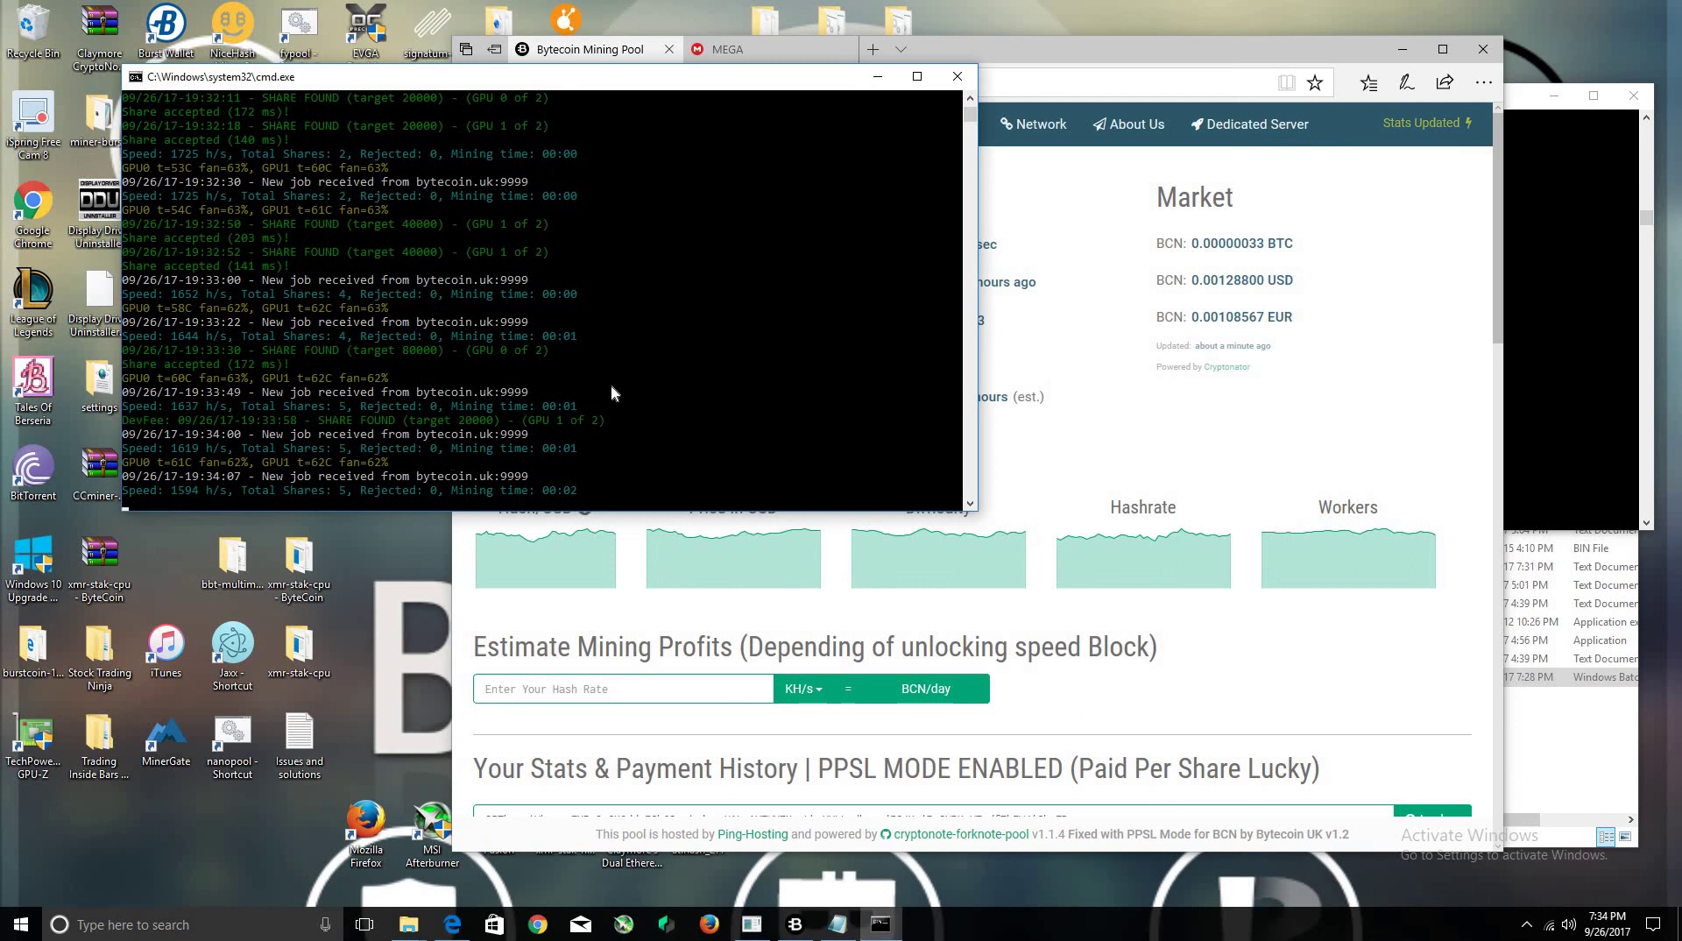
left_click(1444, 455)
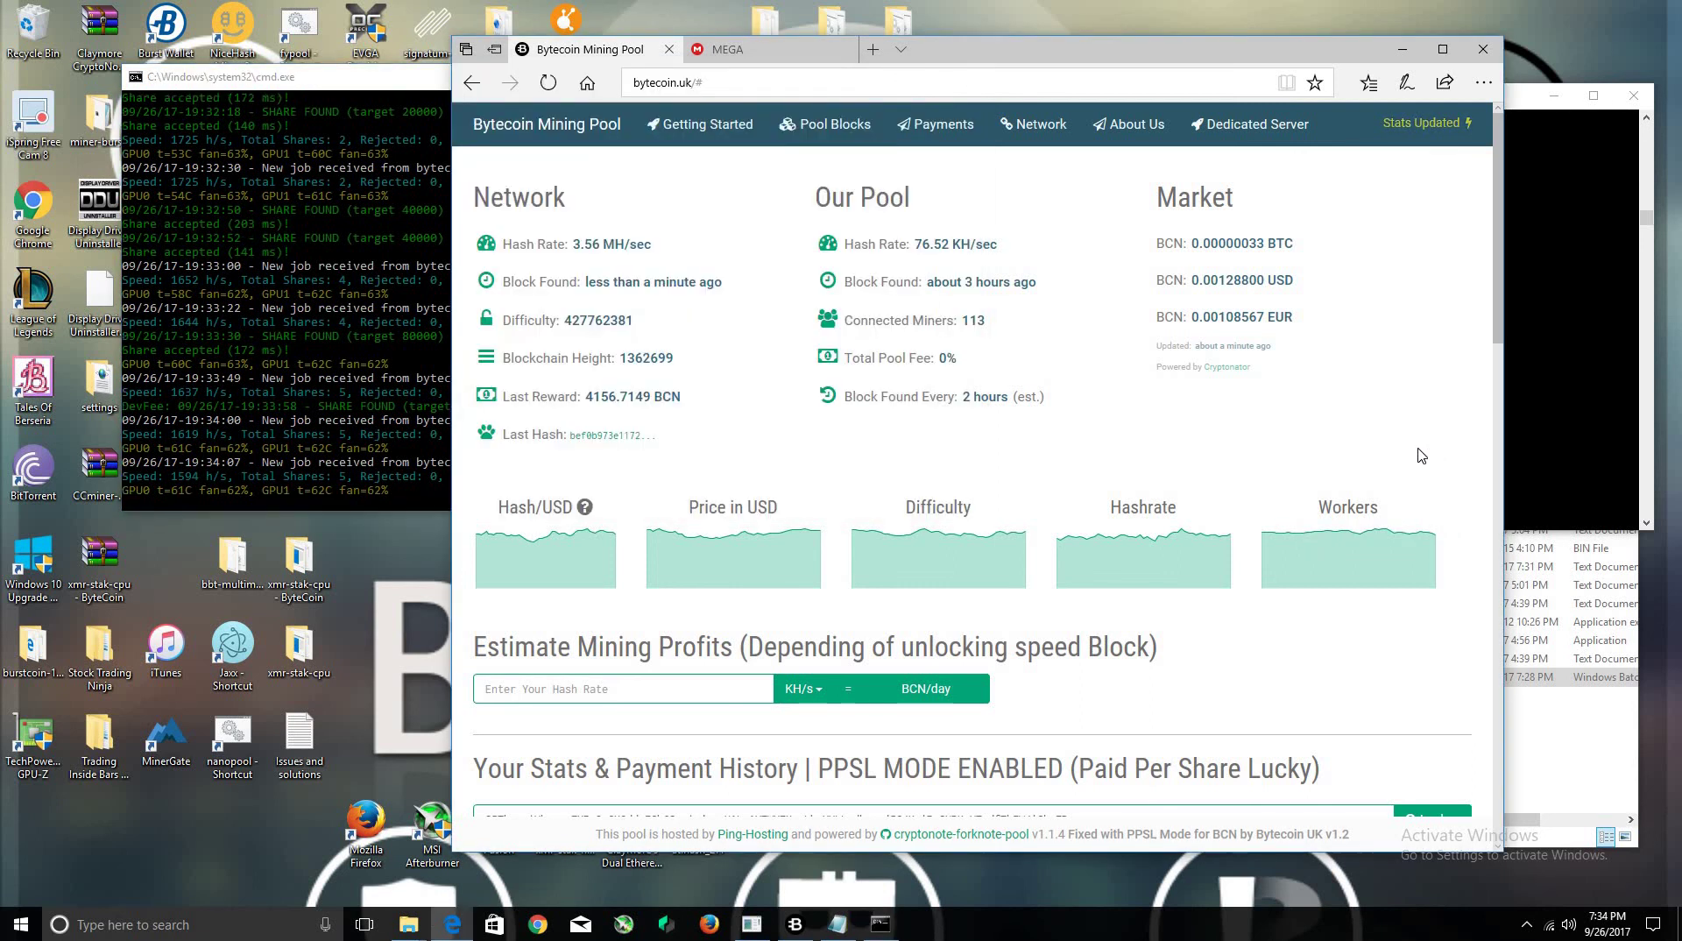